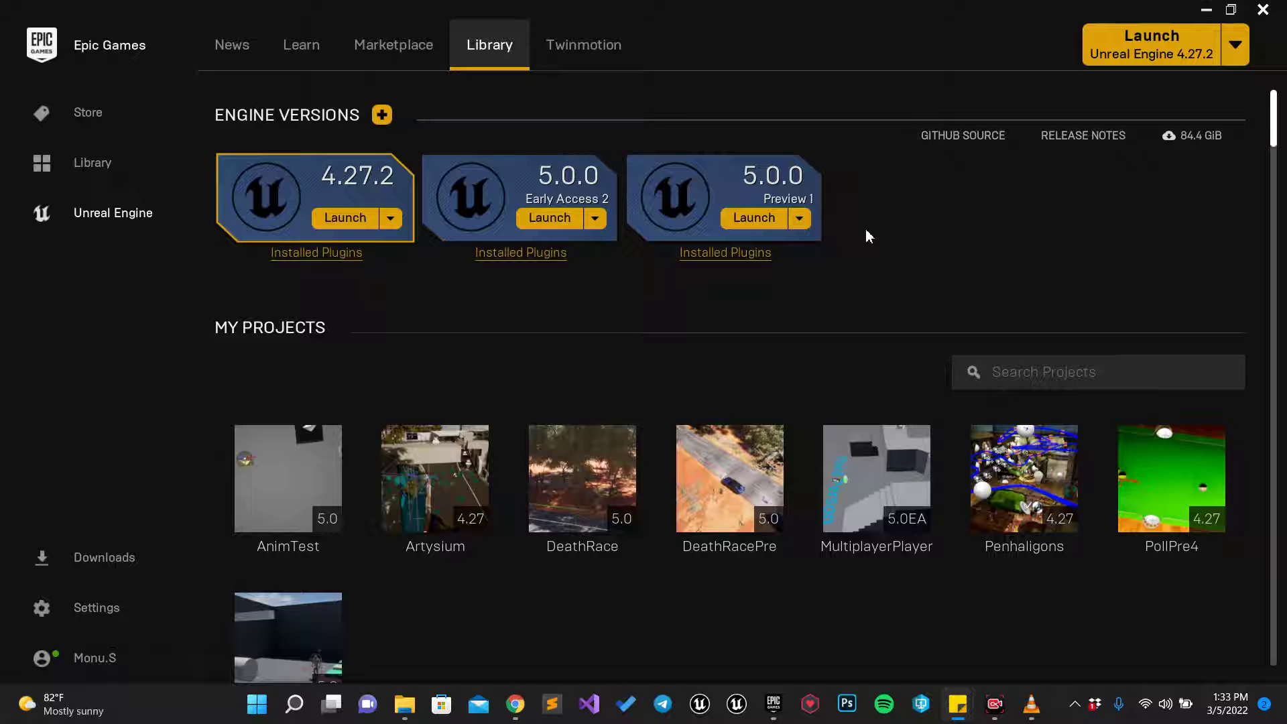
Launch Unreal Engine 5.0.0 Preview 1 and close the video player window
left_click(764, 222)
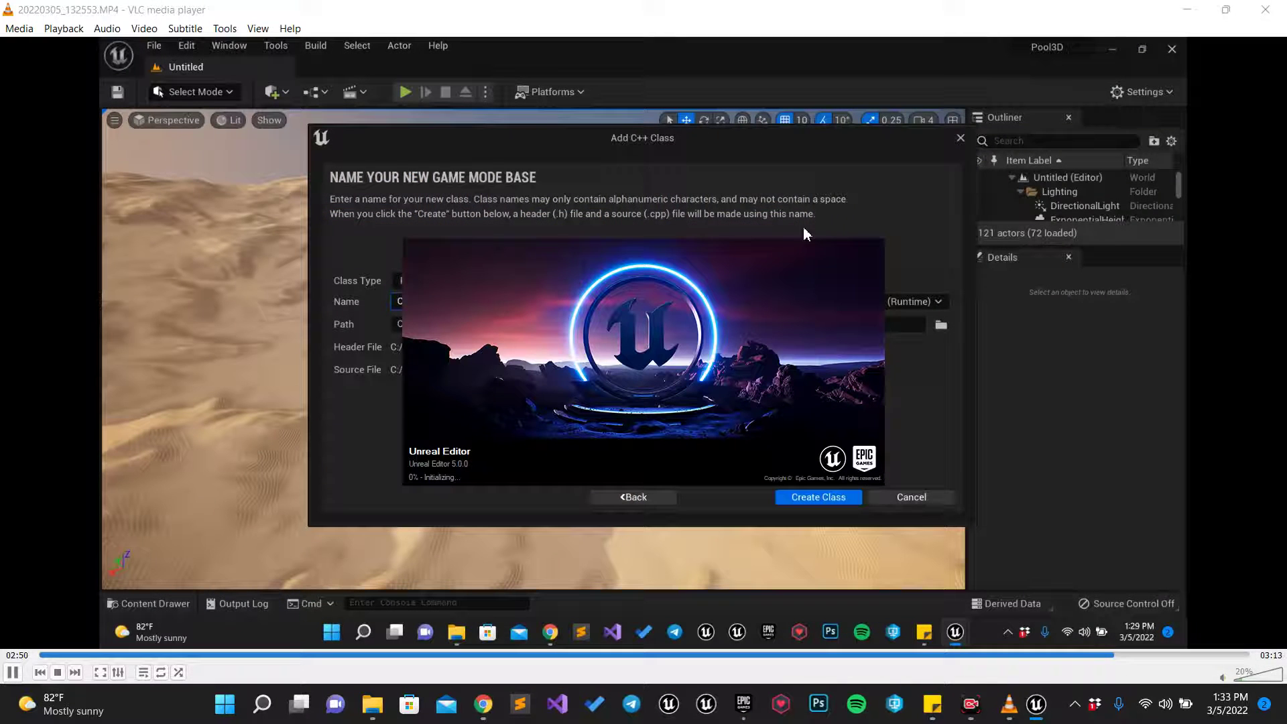
left_click(1264, 9)
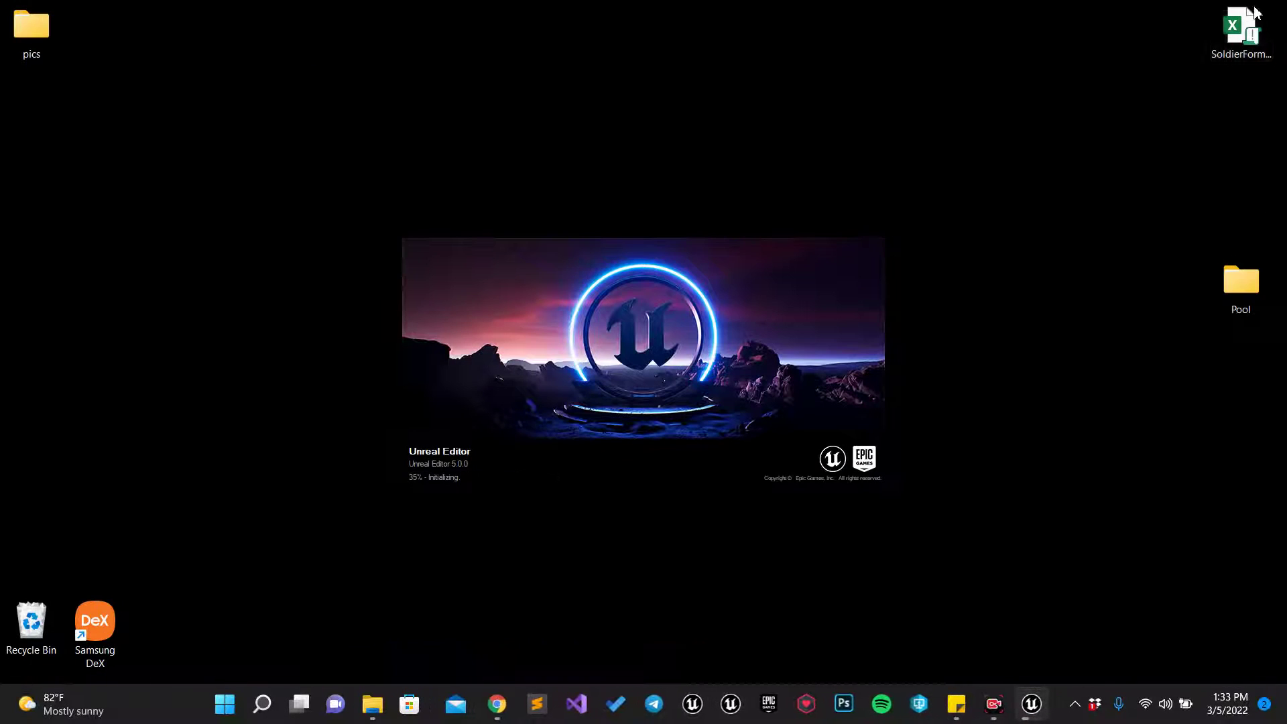
right_click(999, 140)
left_click(1040, 212)
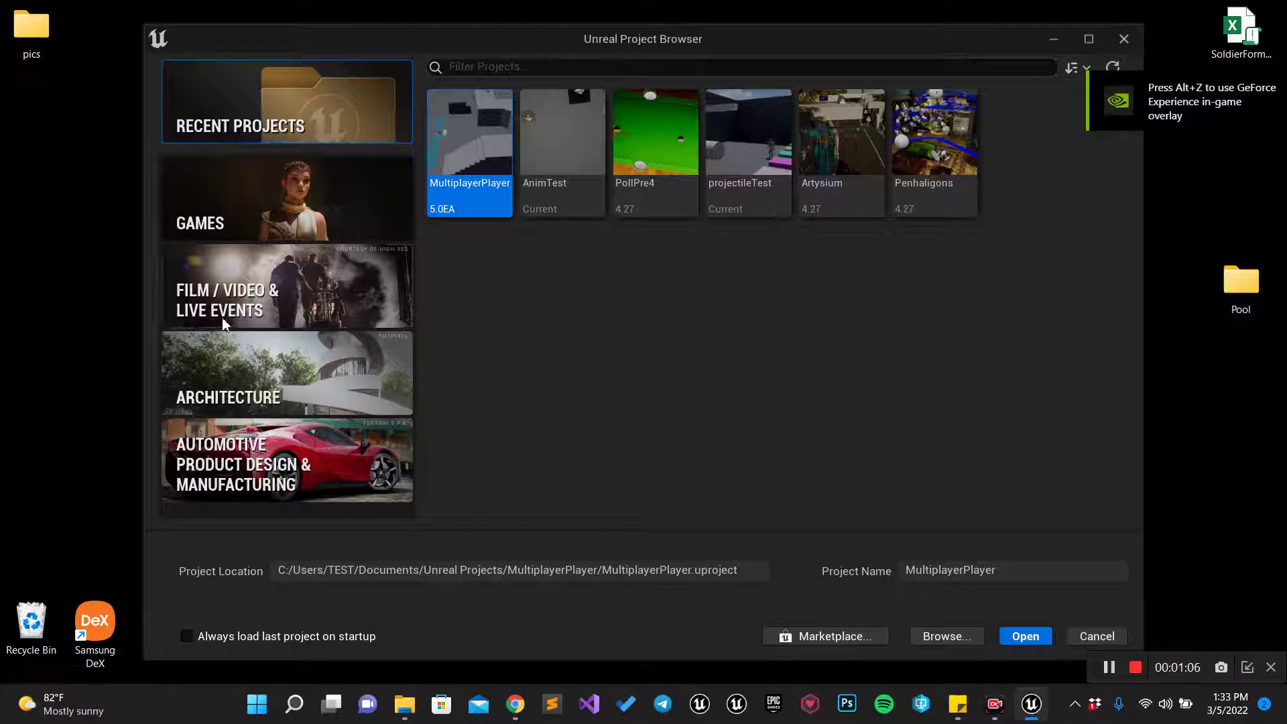
Pick the Games > Blank template, keep Blueprint, and name the project Pool3D
left_click(272, 209)
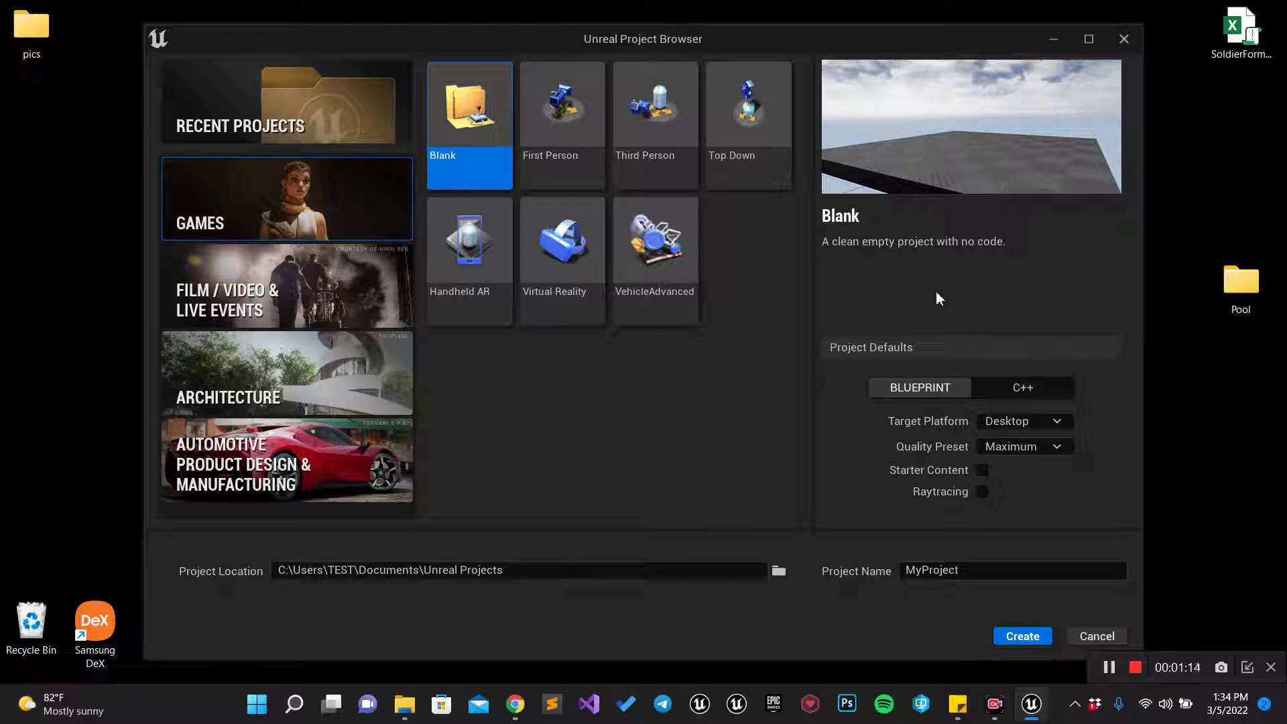
left_click(1025, 389)
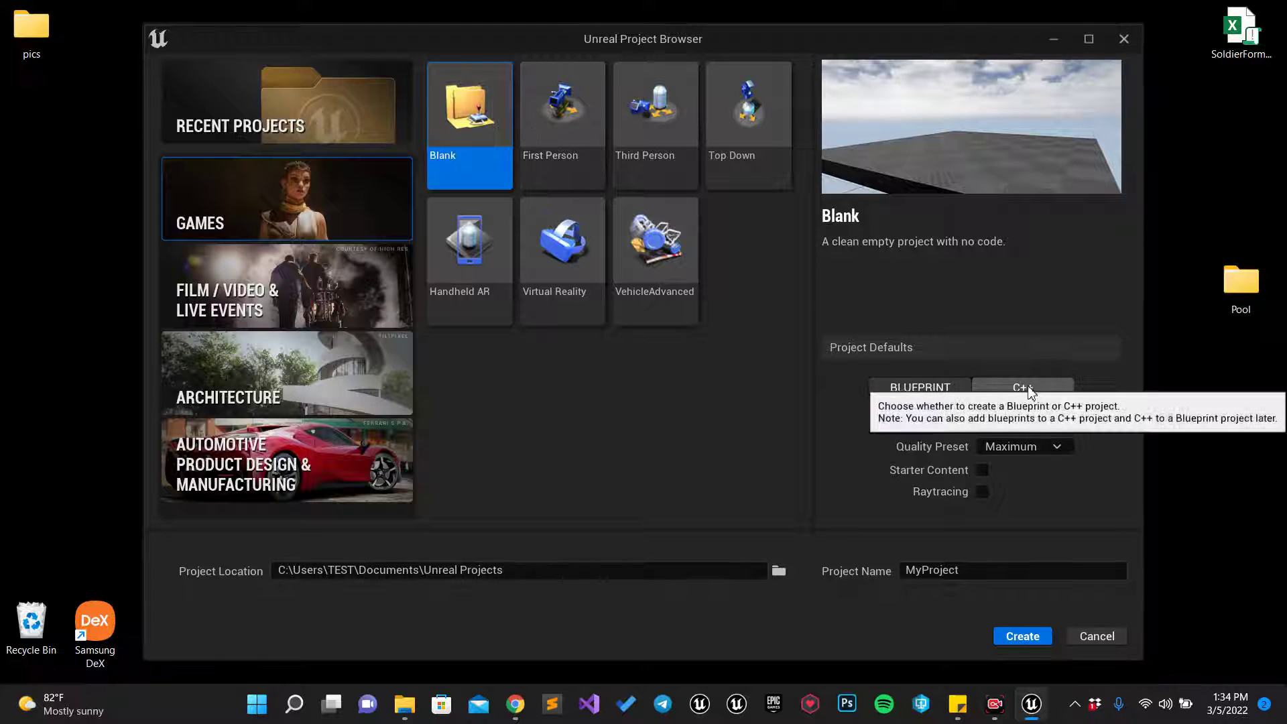
left_click(920, 387)
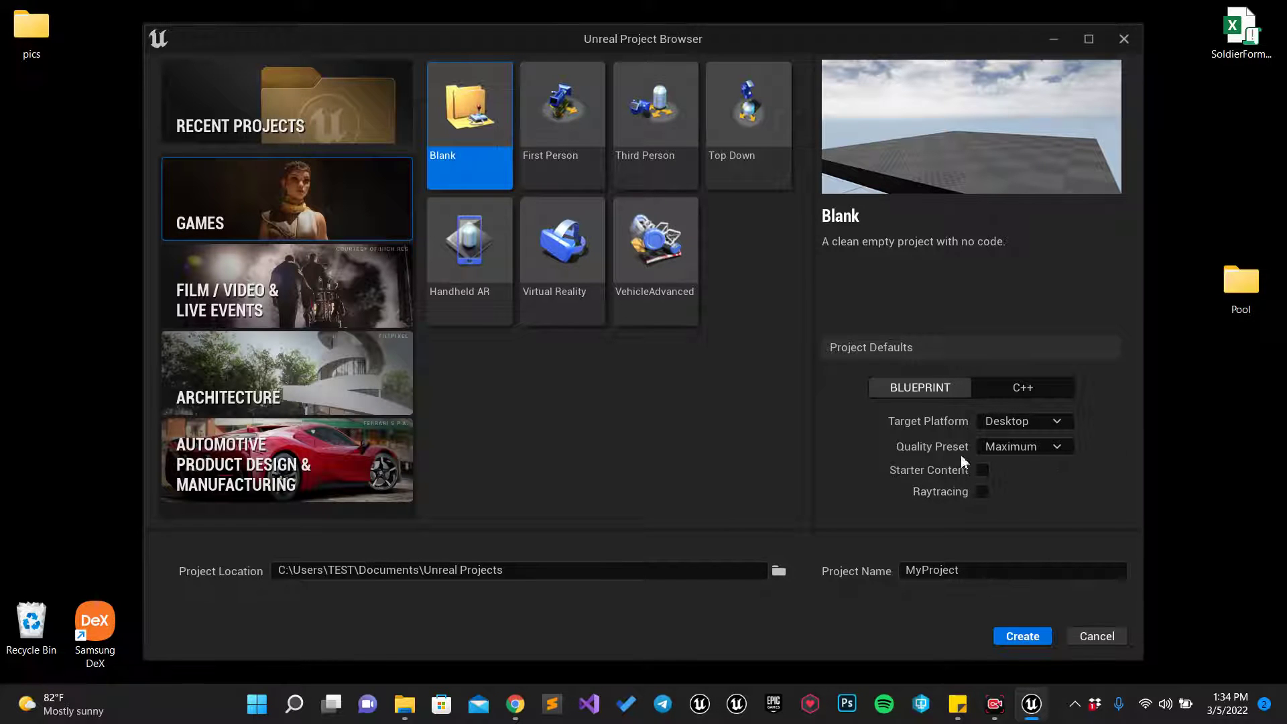
left_click_drag(980, 569, 862, 569)
type("Pool3")
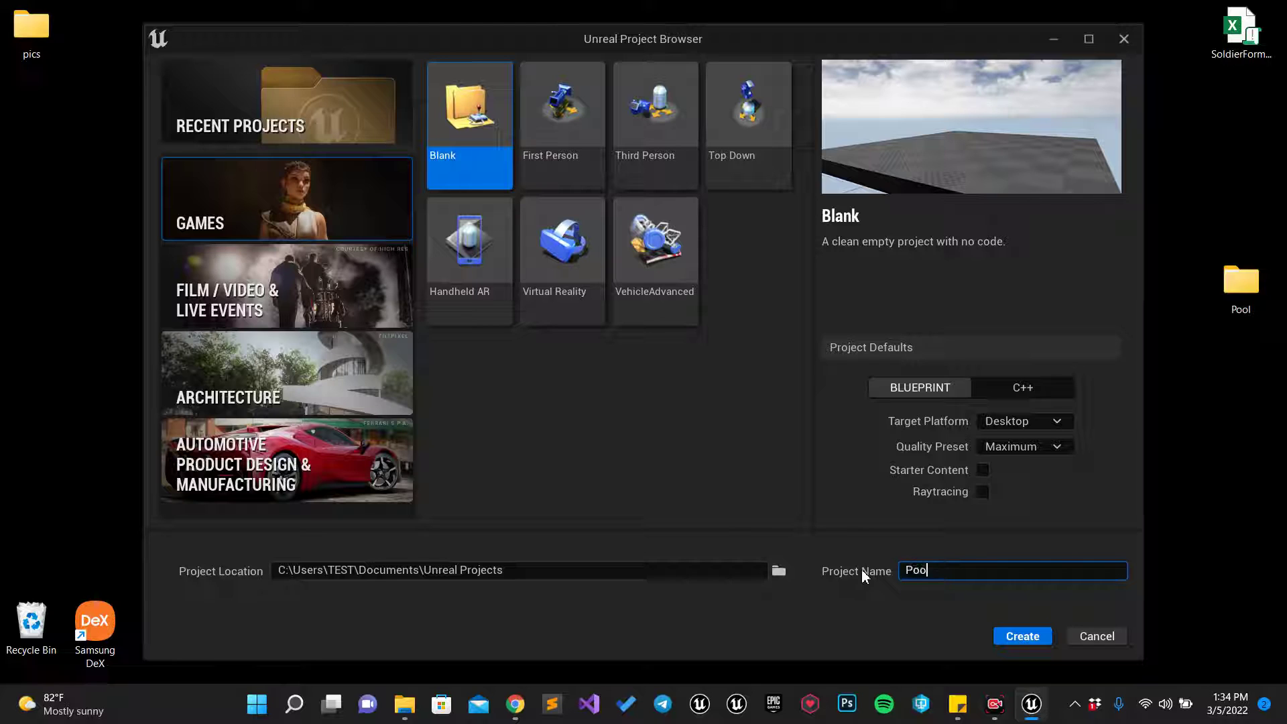
type("D")
Create the Pool3D project, open the Content Drawer, and dismiss the New plugins notification
left_click(1022, 637)
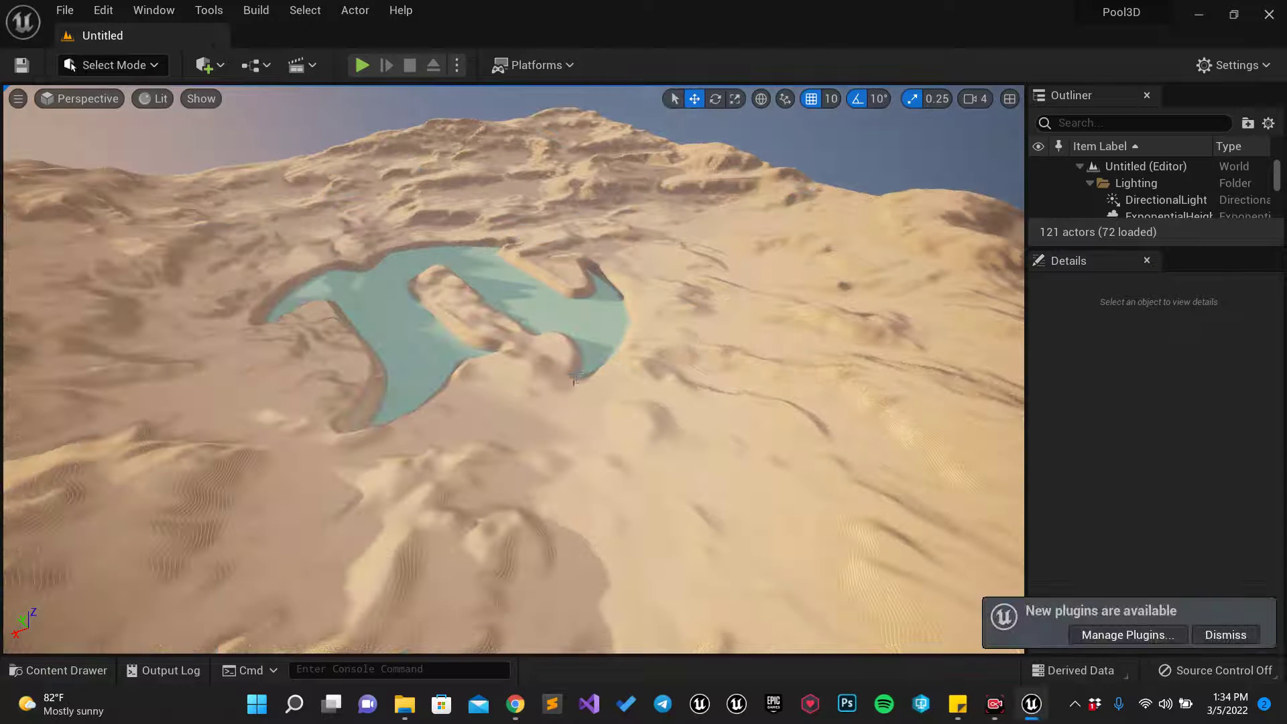
right_click_drag(609, 353, 566, 376)
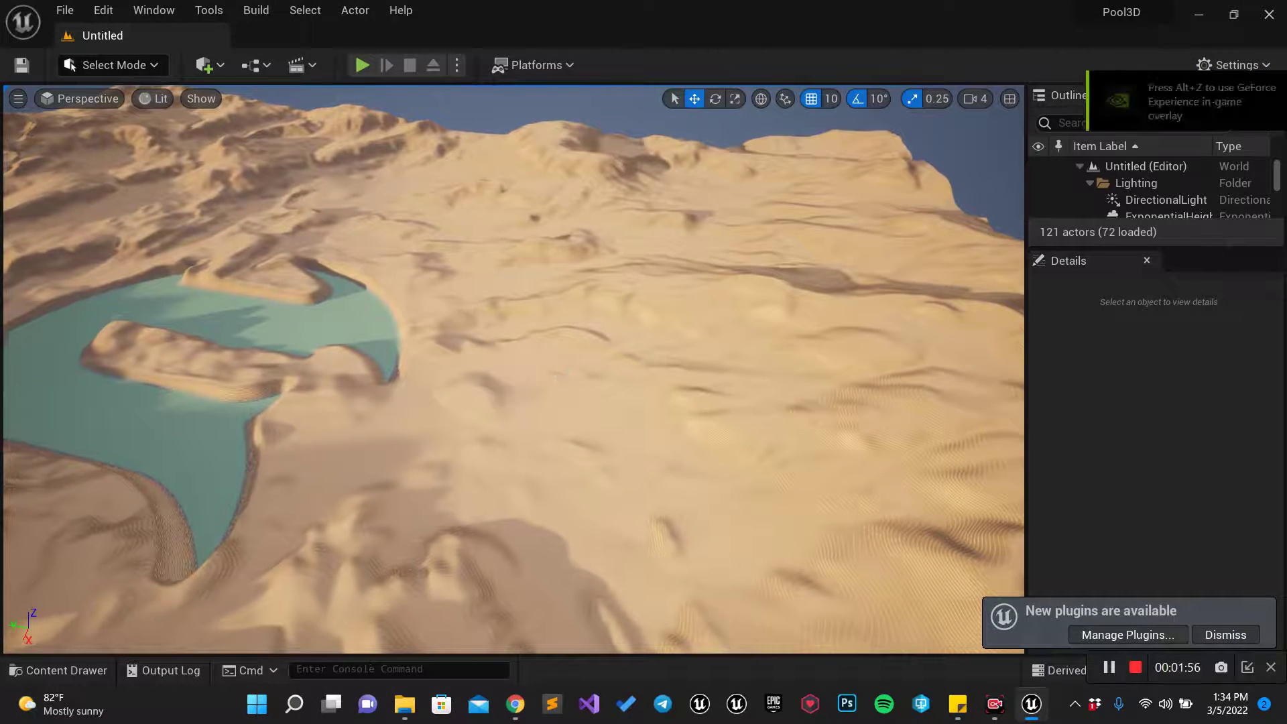
left_click(61, 670)
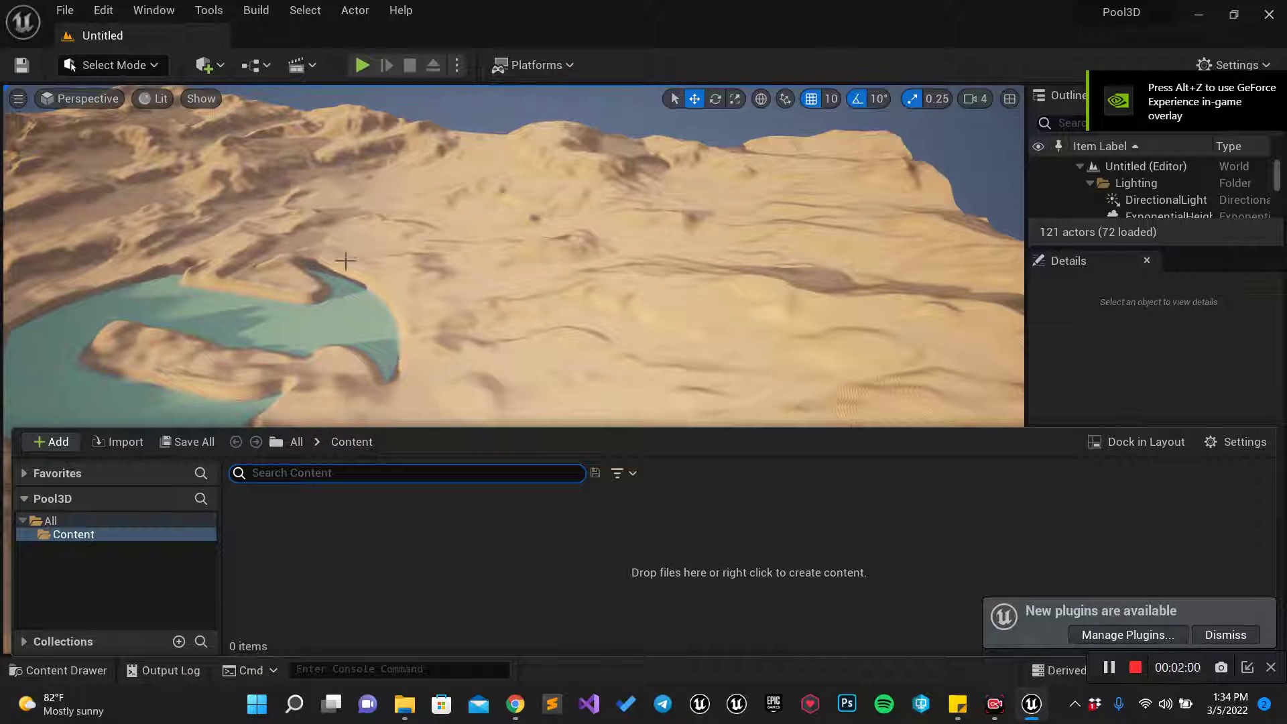
left_click(1226, 635)
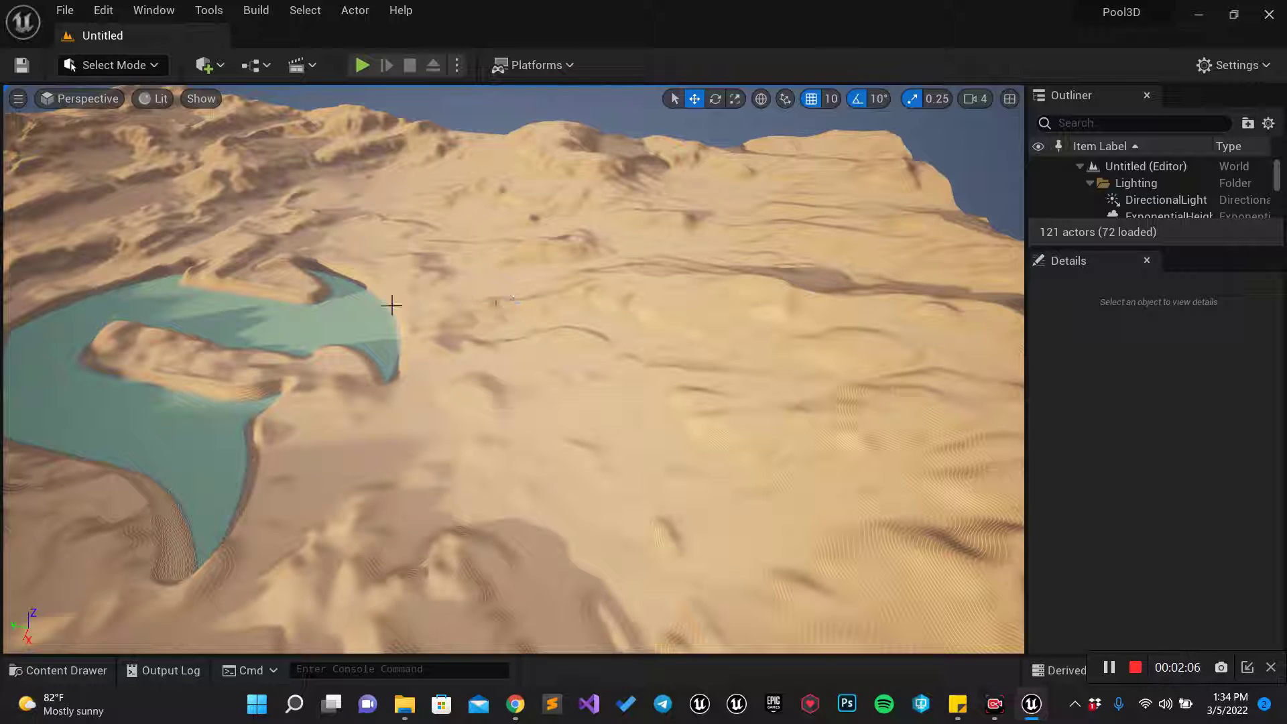
Start a new C++ class from Tools with Game Mode Base as its parent class
left_click(209, 10)
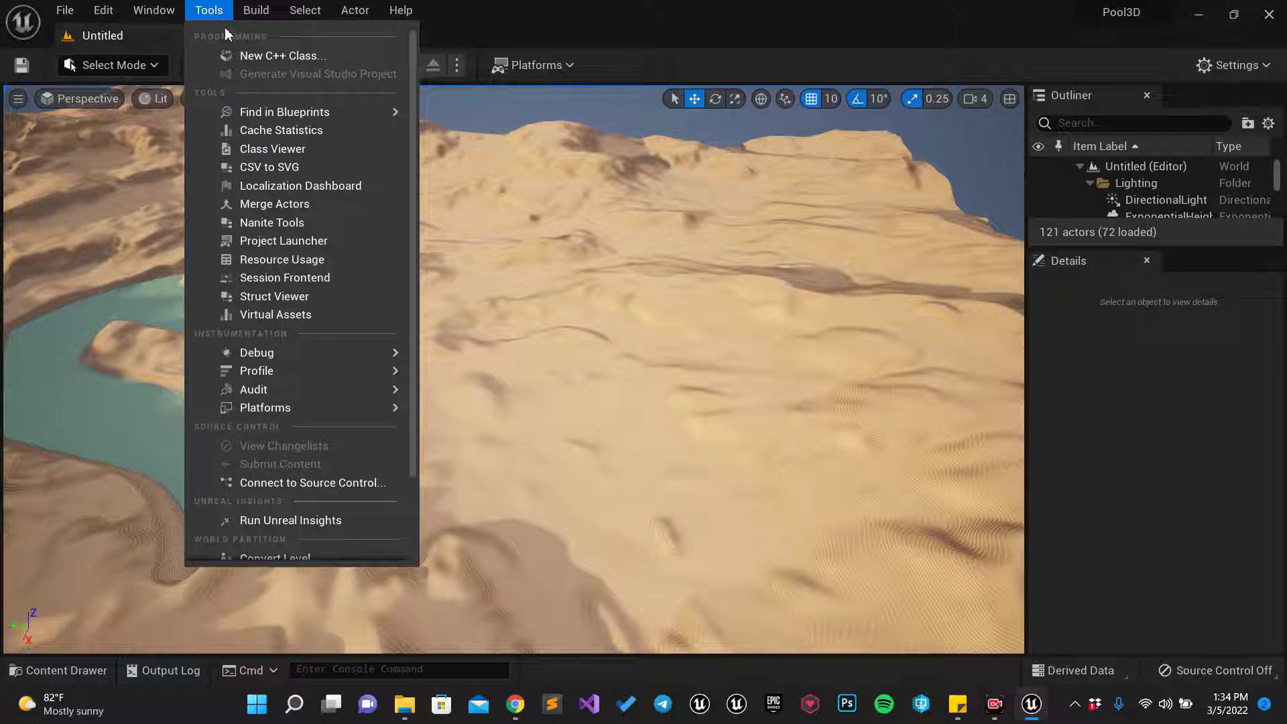
left_click(336, 57)
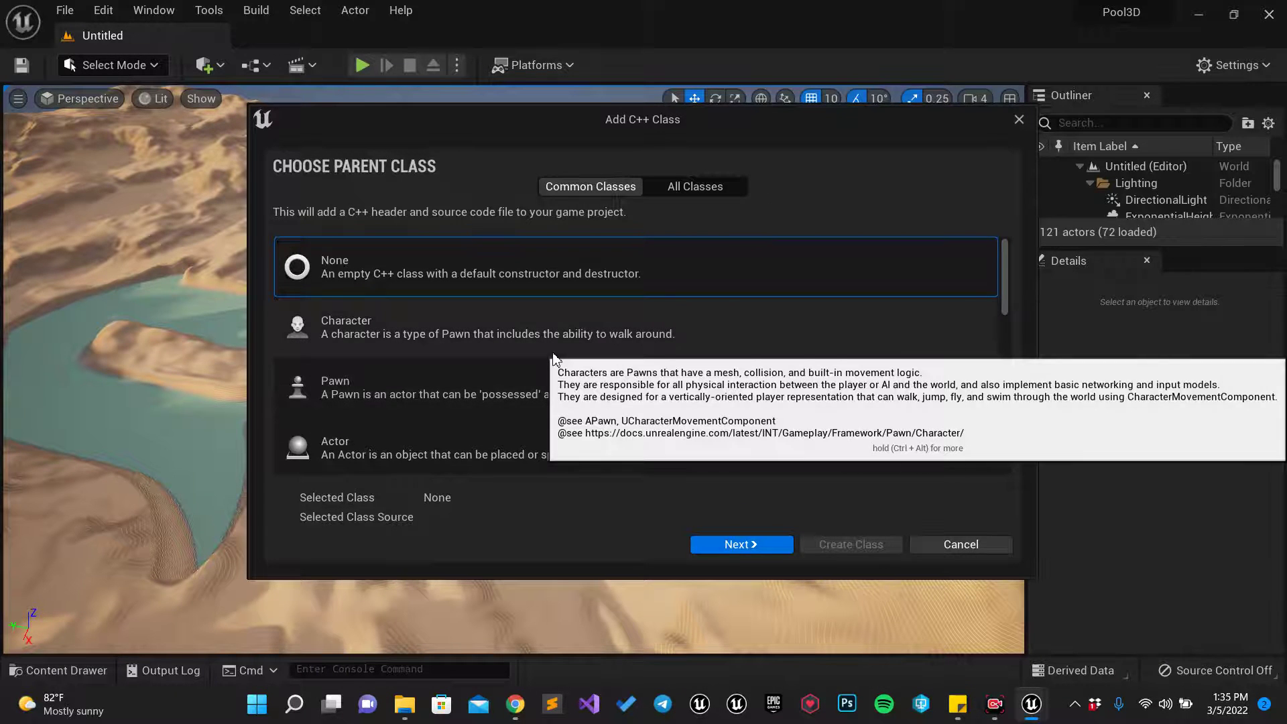
scroll(570, 365, "down", 1)
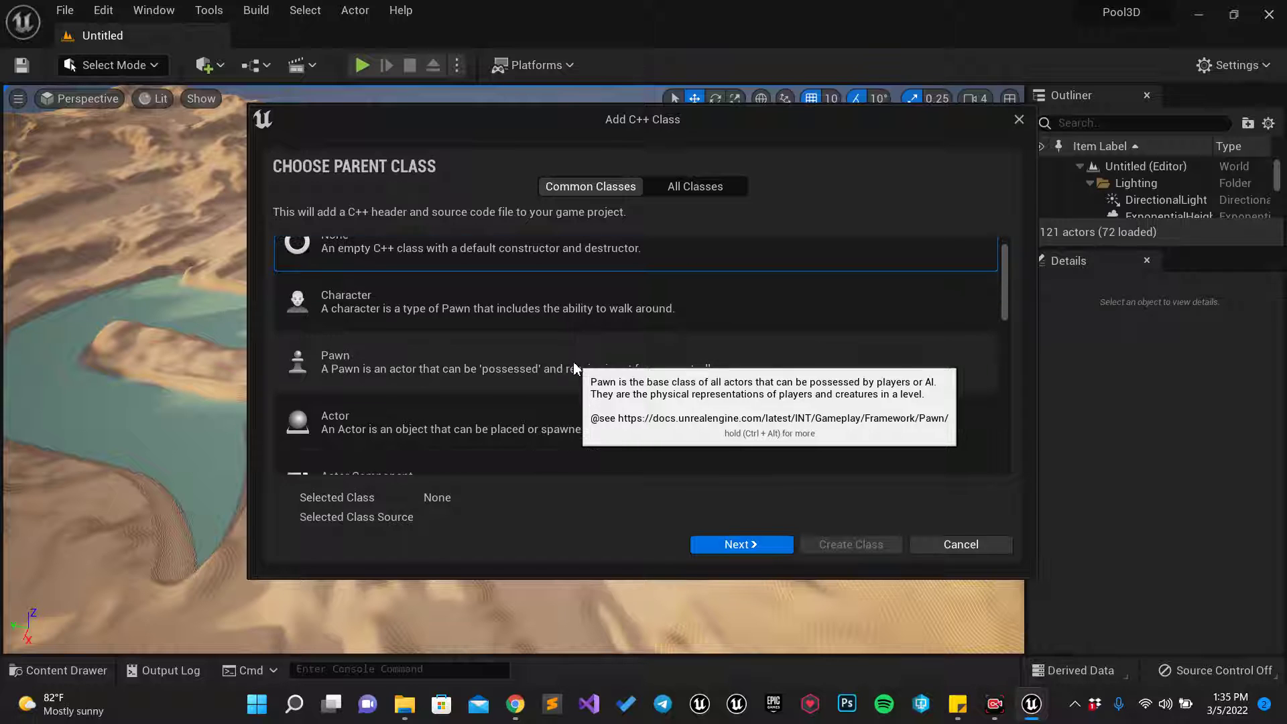
scroll(574, 363, "down", 2)
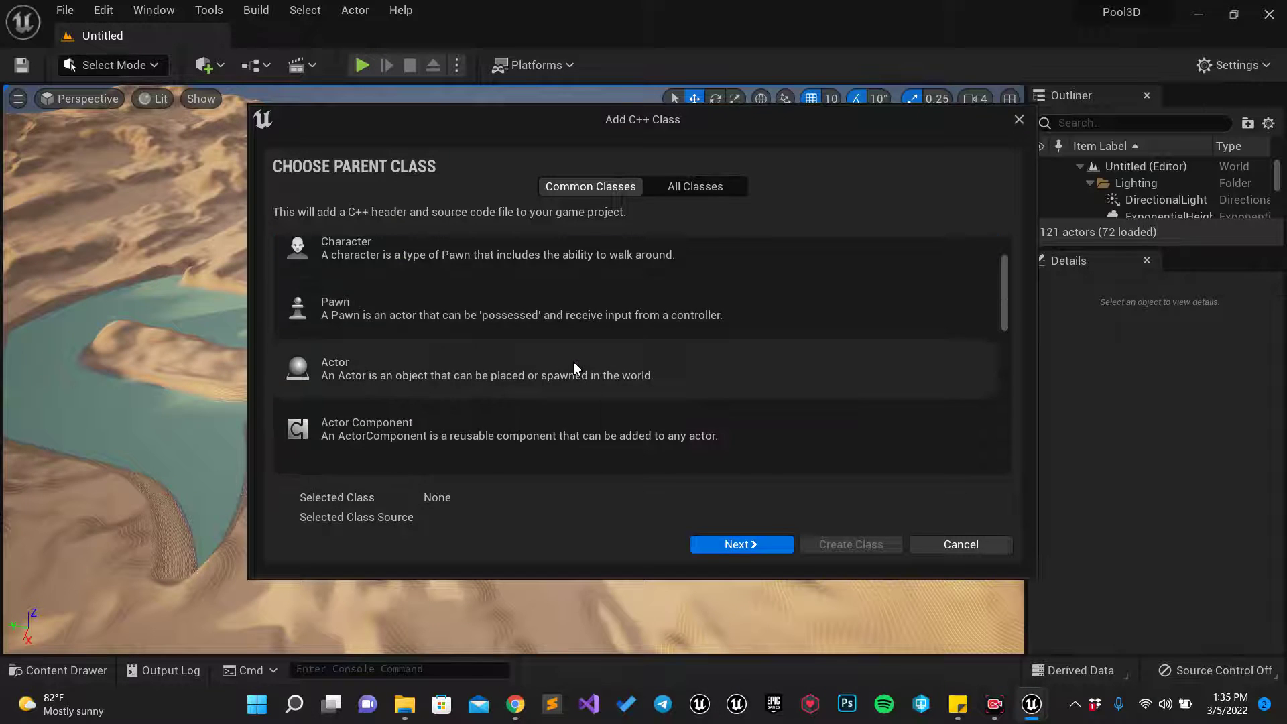
scroll(574, 363, "down", 5)
left_click(477, 443)
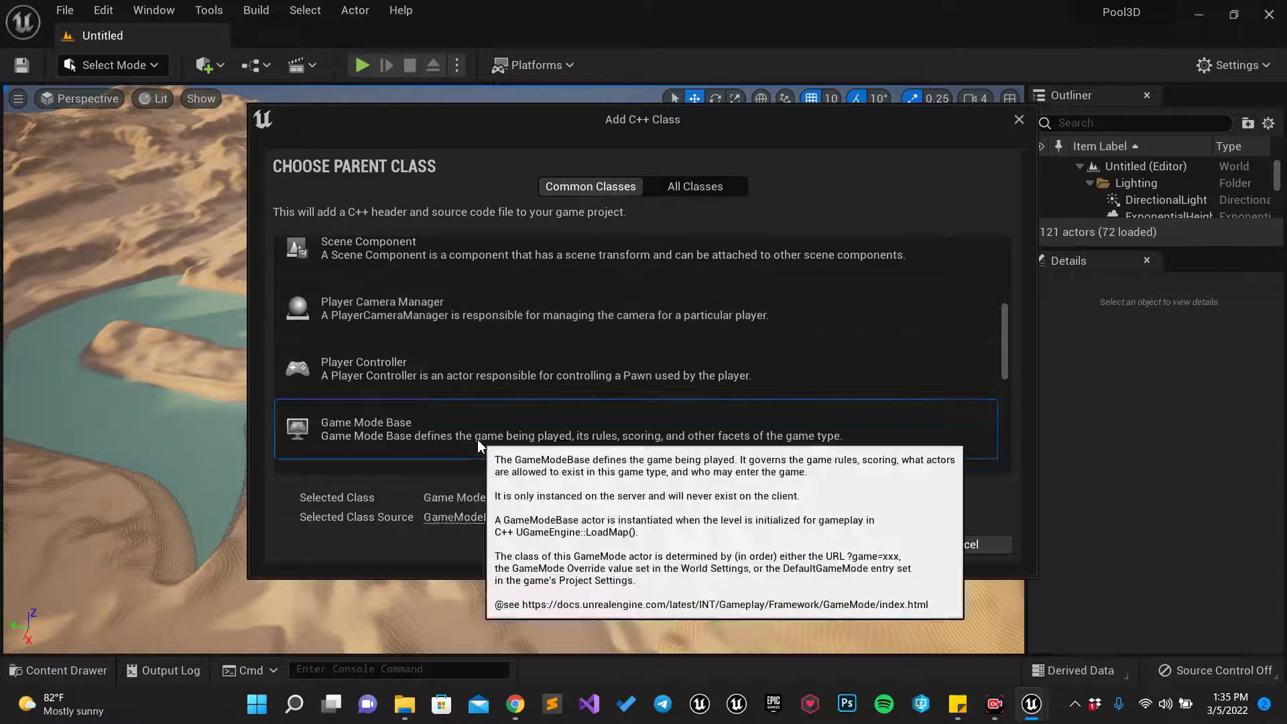
scroll(490, 408, "down", 5)
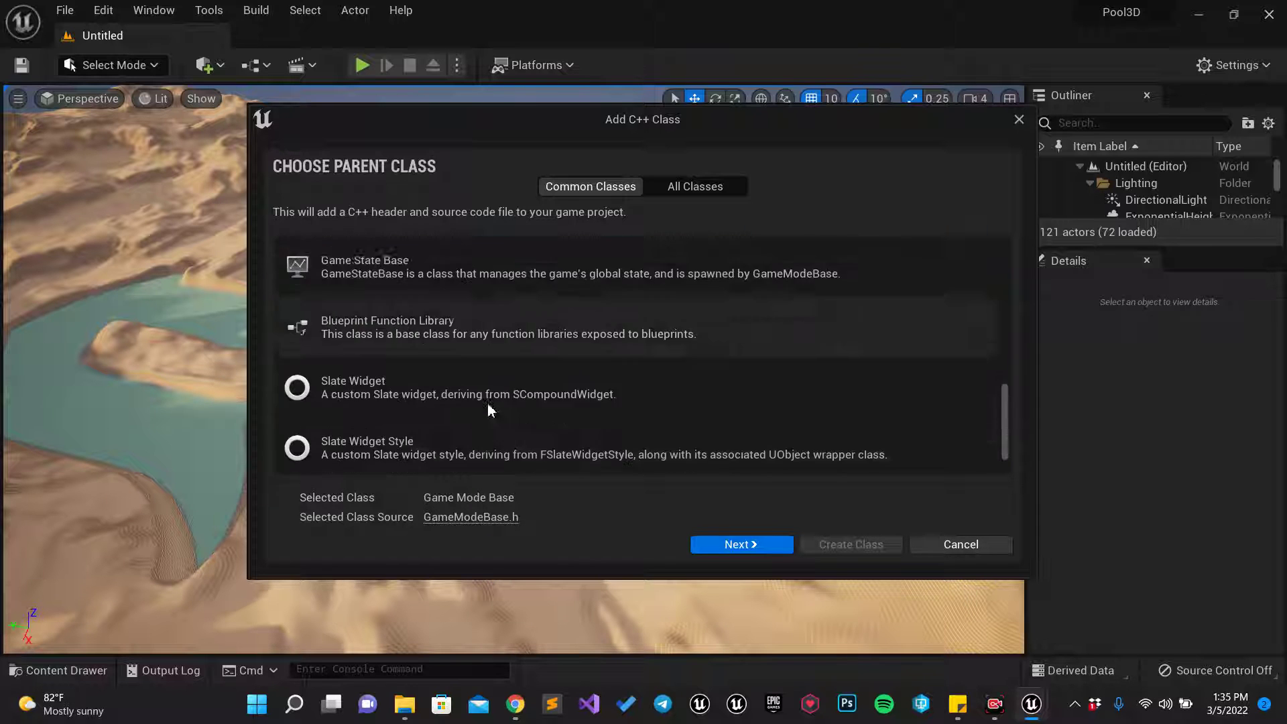
scroll(488, 405, "down", 10)
scroll(488, 404, "down", 1)
scroll(488, 397, "up", 20)
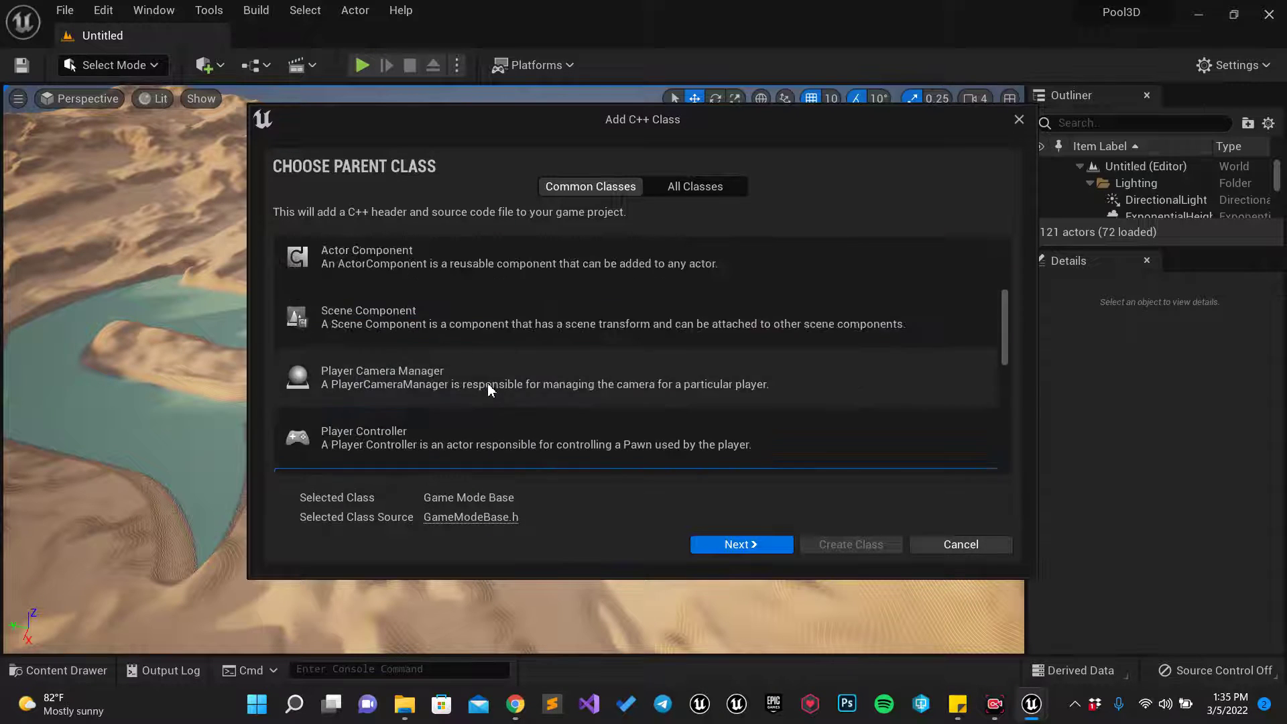
scroll(488, 381, "down", 4)
left_click(721, 545)
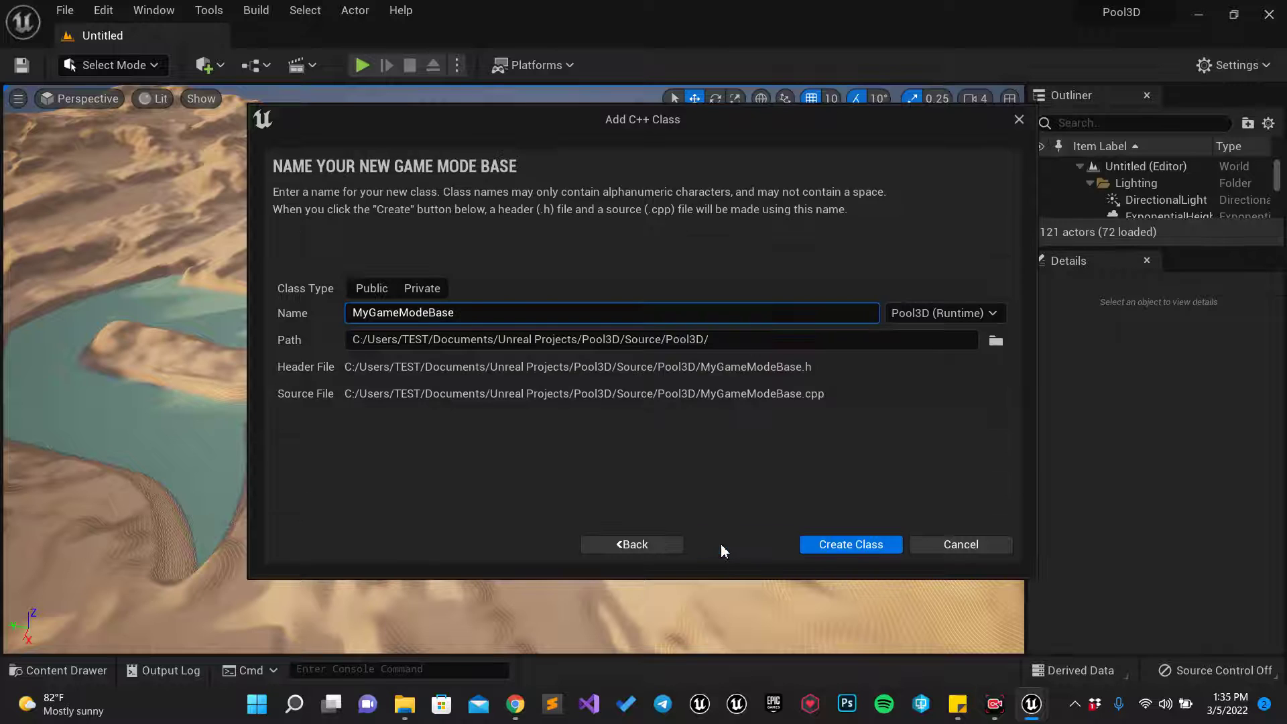
Append Core to the class path so it reads Source/Pool3D/Core
left_click(757, 345)
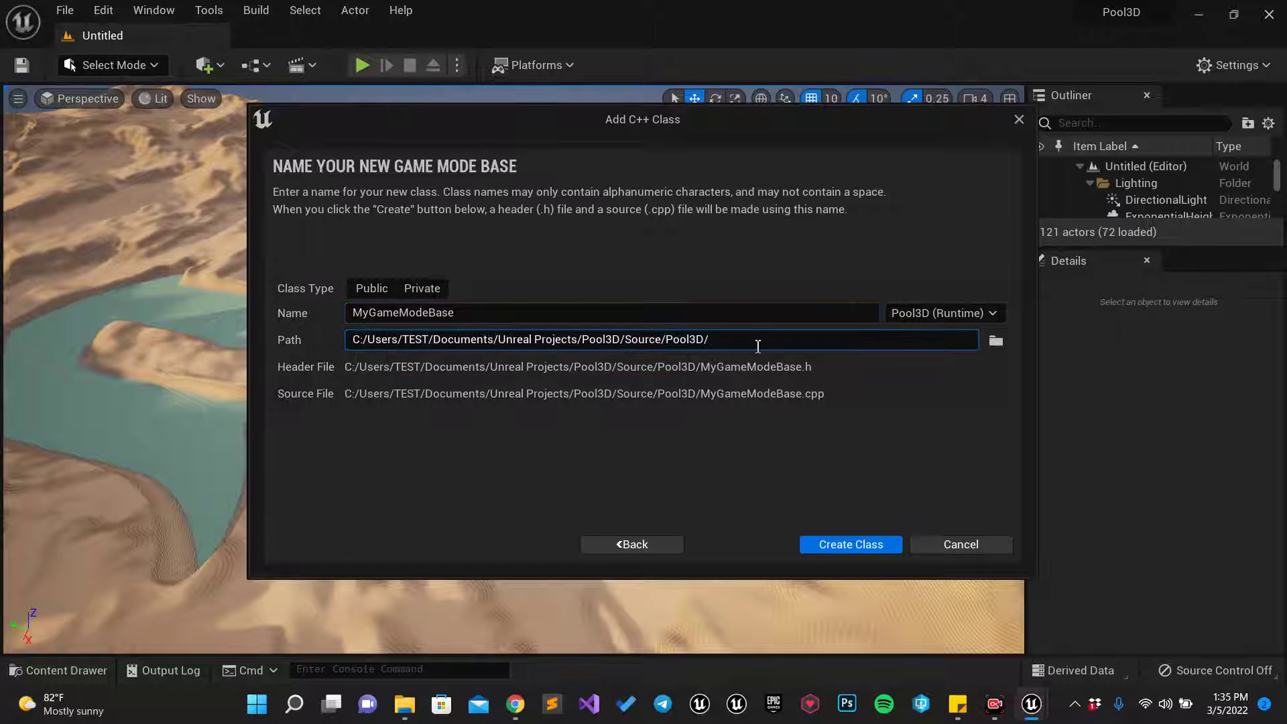
type("Core")
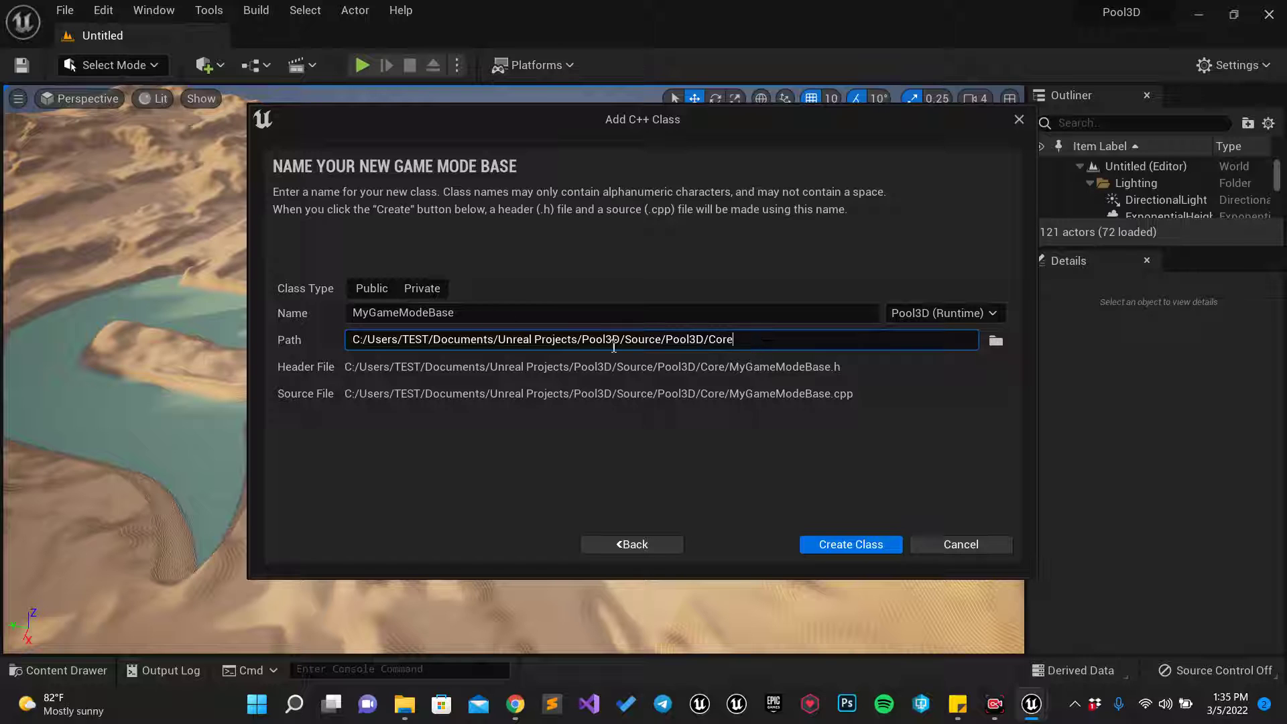
left_click(636, 316)
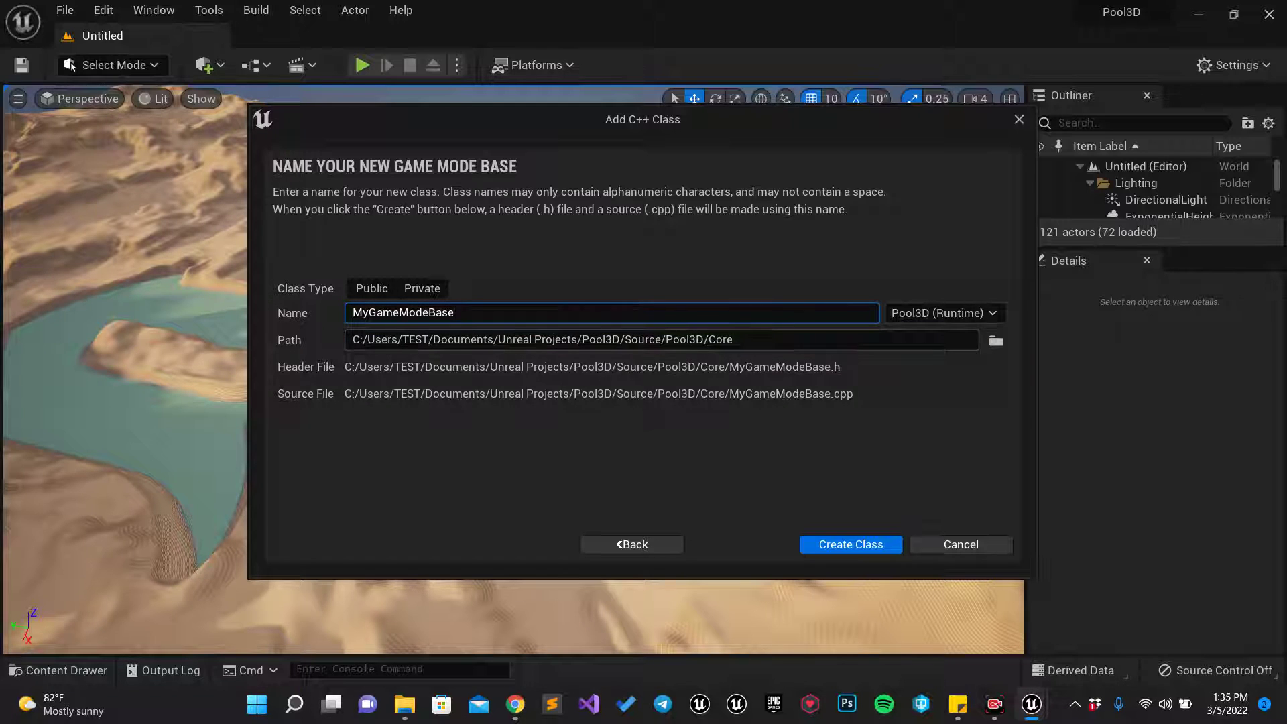
key("alt+Tab")
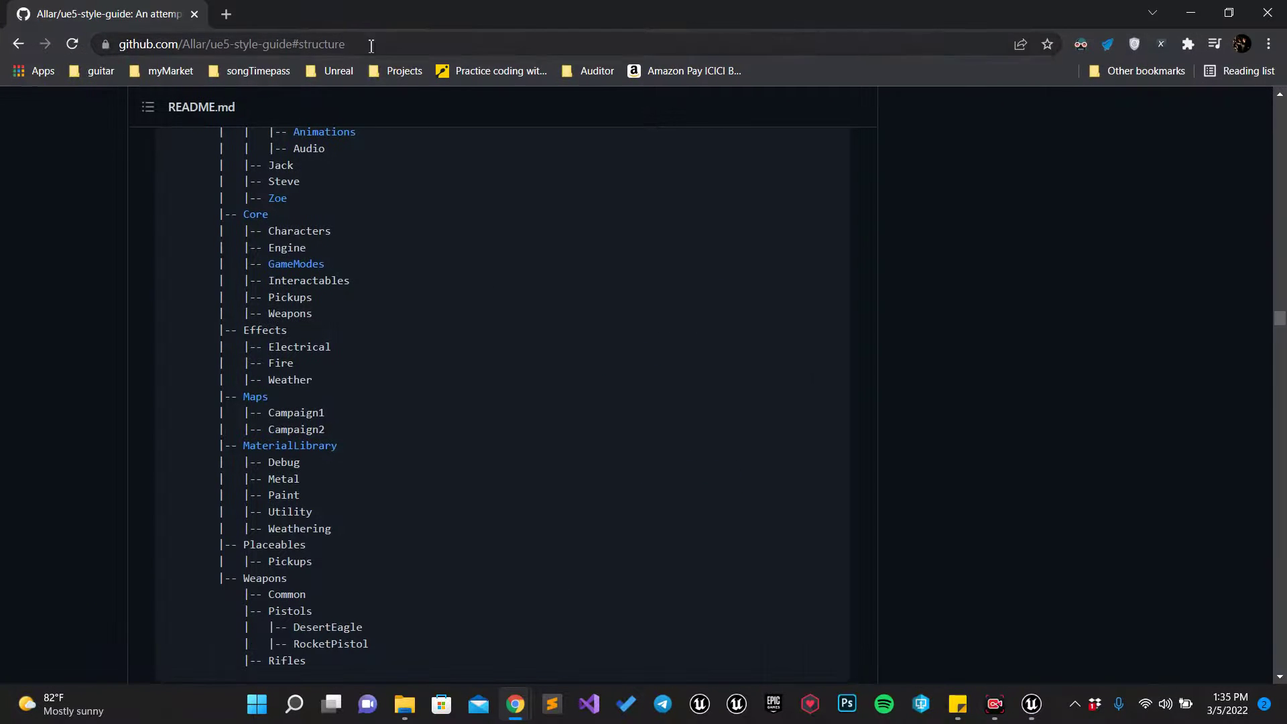
left_click_drag(344, 44, 118, 45)
scroll(402, 217, "up", 5)
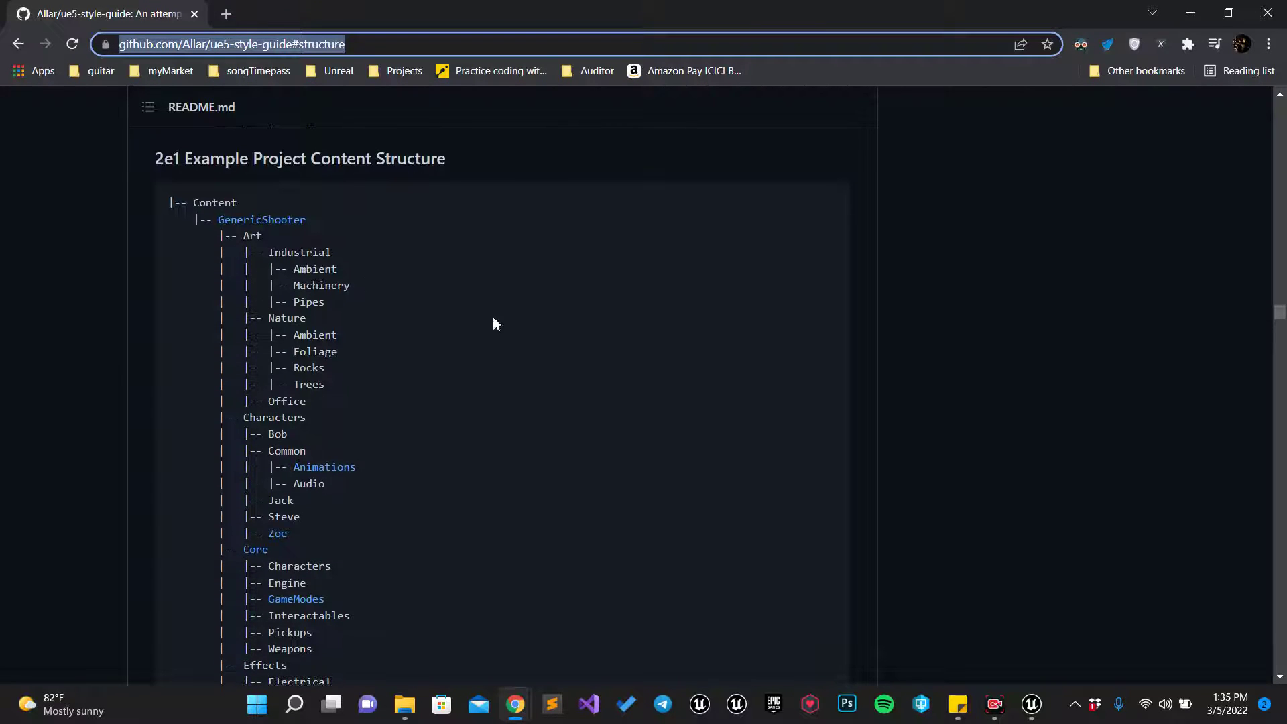
scroll(439, 382, "down", 3)
left_click(415, 379)
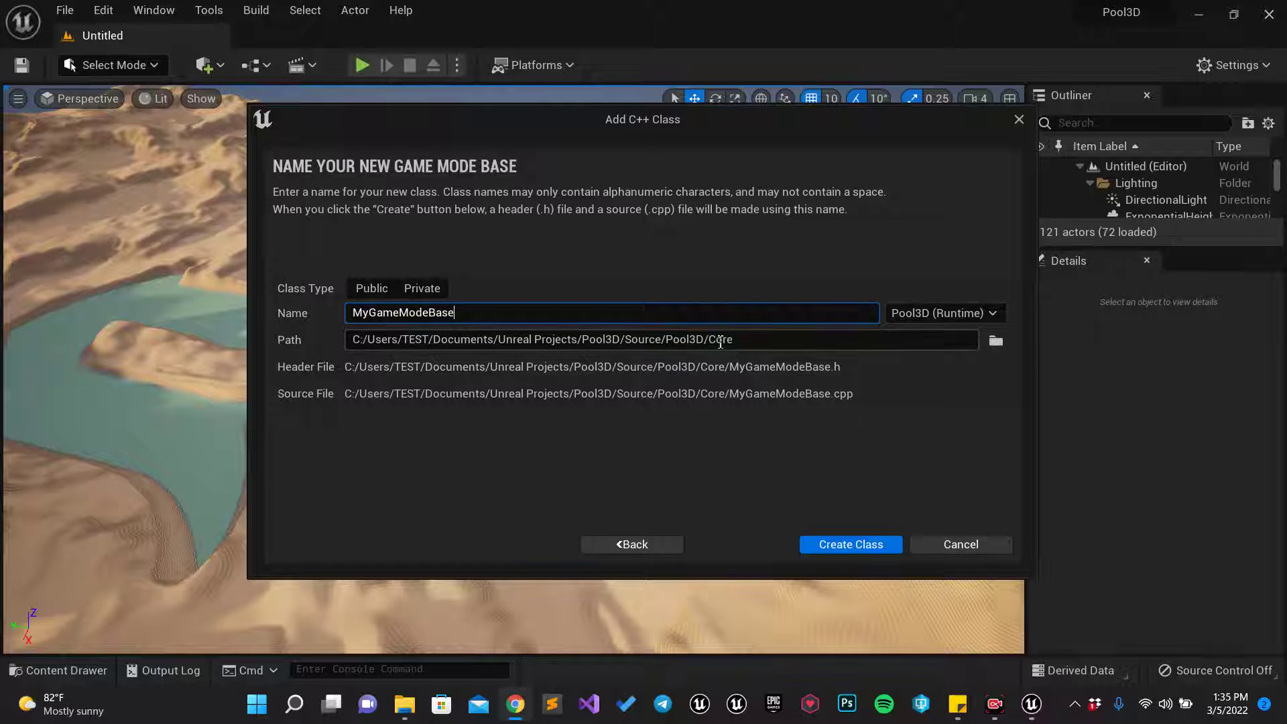
Name the class C_MGameMode, create it, and acknowledge the new-sources message
key("ctrl+a")
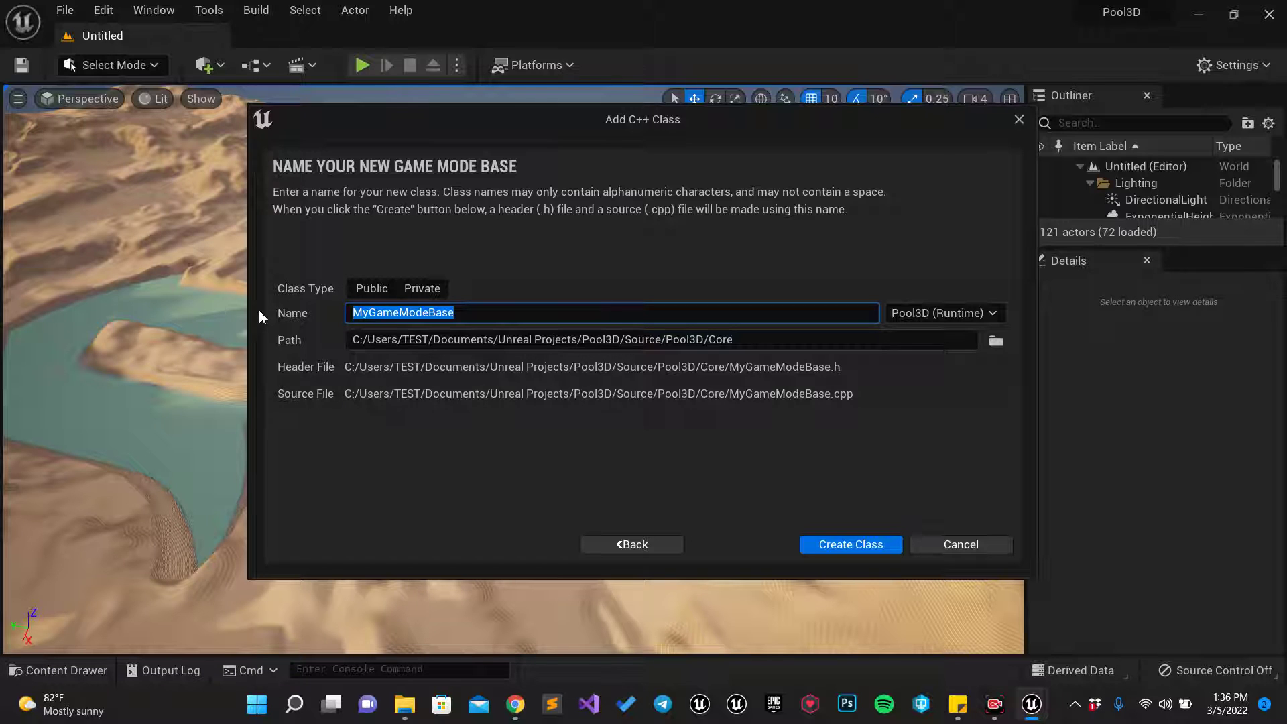
type("C_")
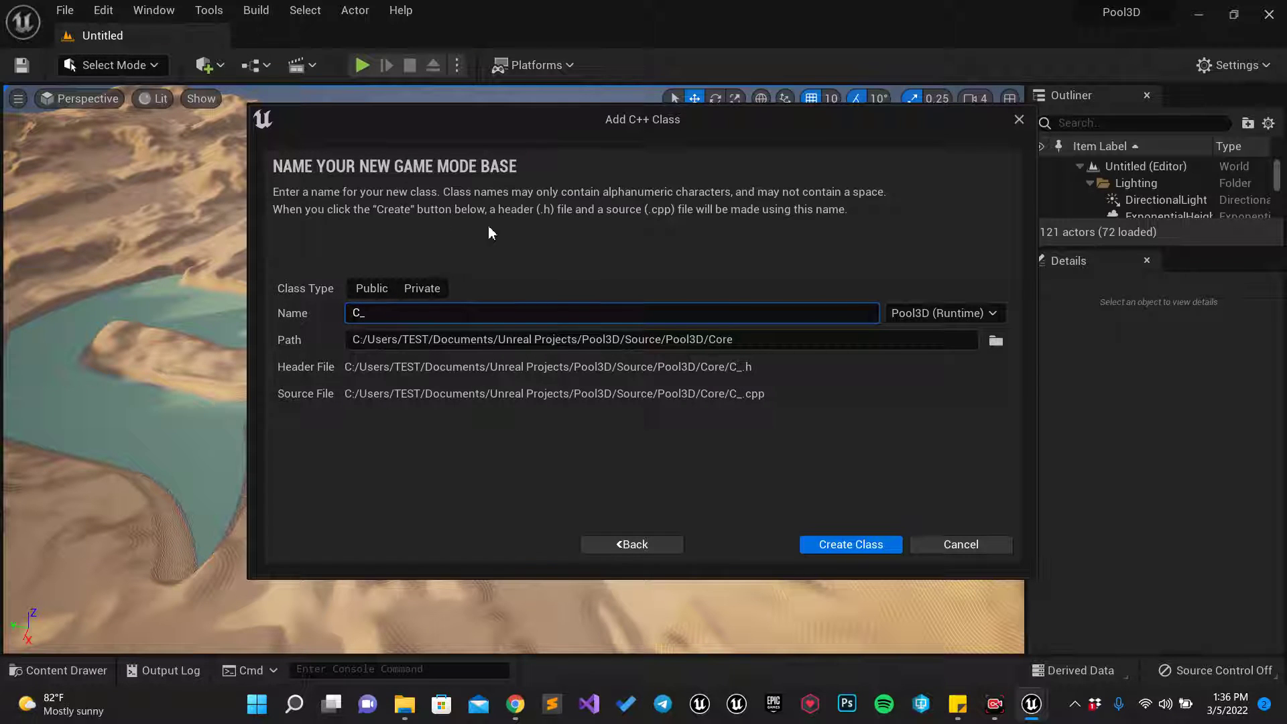
type("MGameMode")
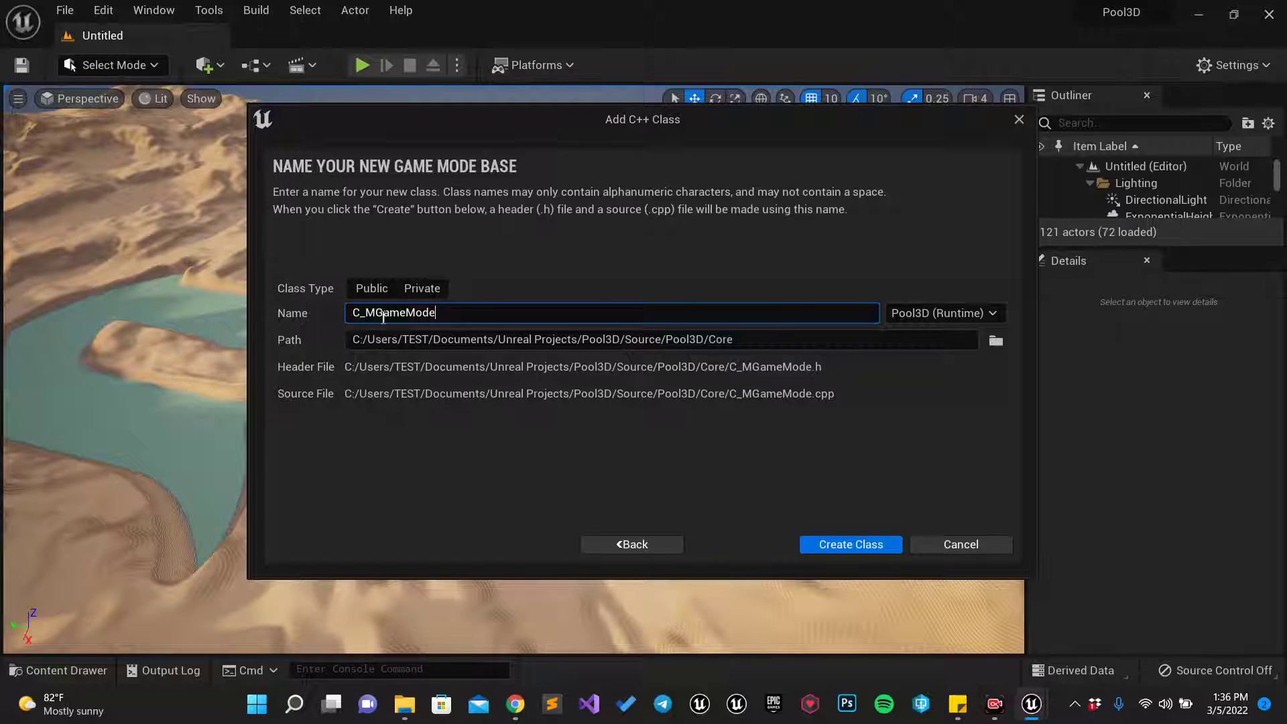
left_click_drag(376, 313, 351, 313)
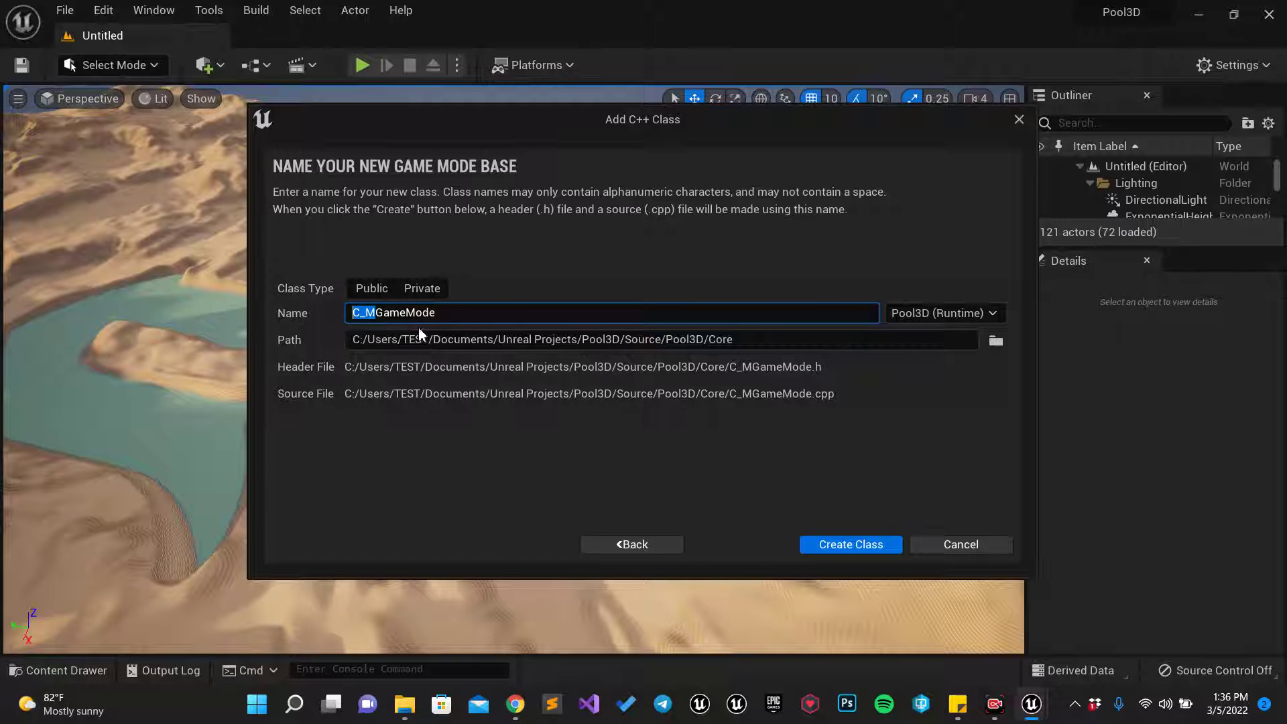
left_click(866, 544)
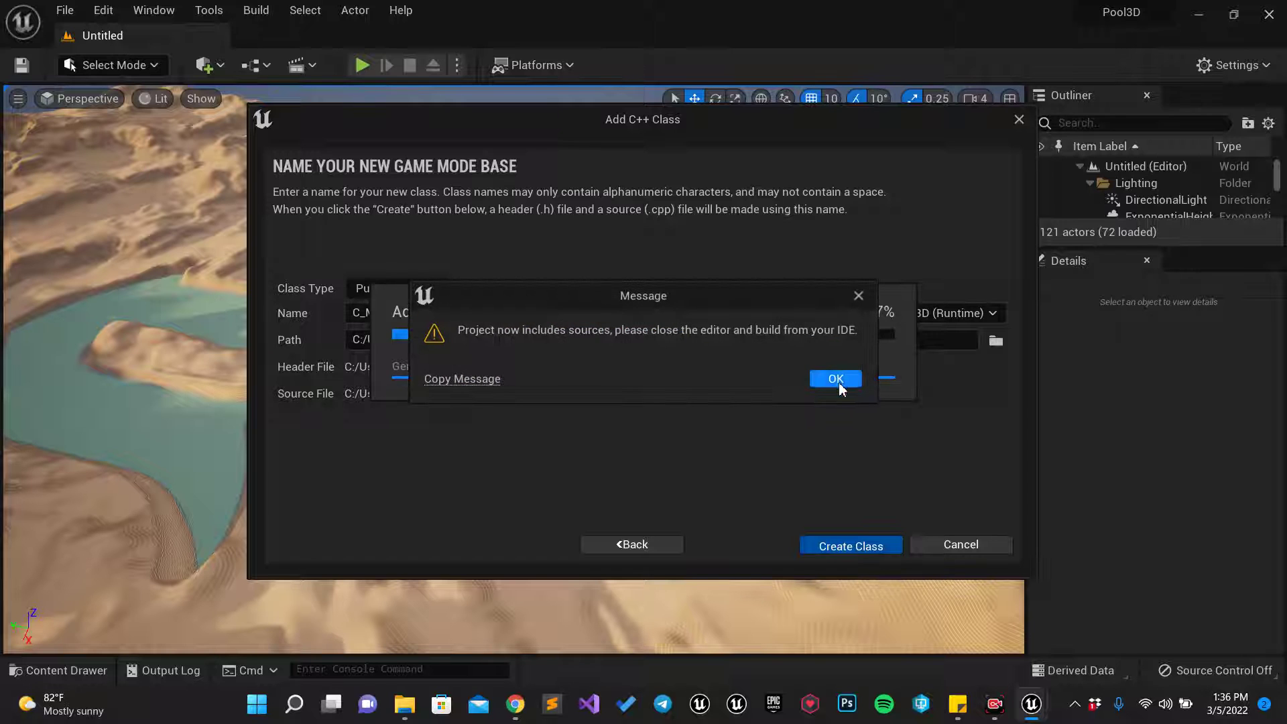
left_click(838, 379)
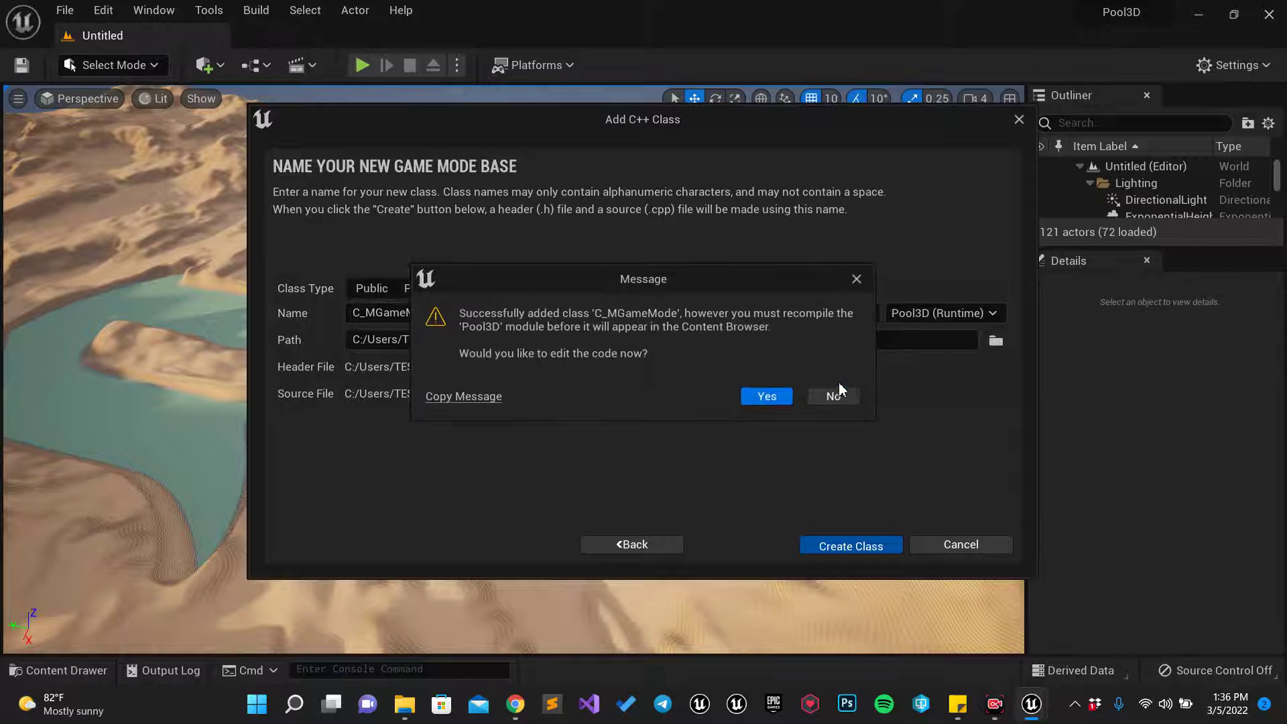
Open the class code and change the include from Core/C_MGameMode.h to C_MGameMode.h, then save
left_click(767, 395)
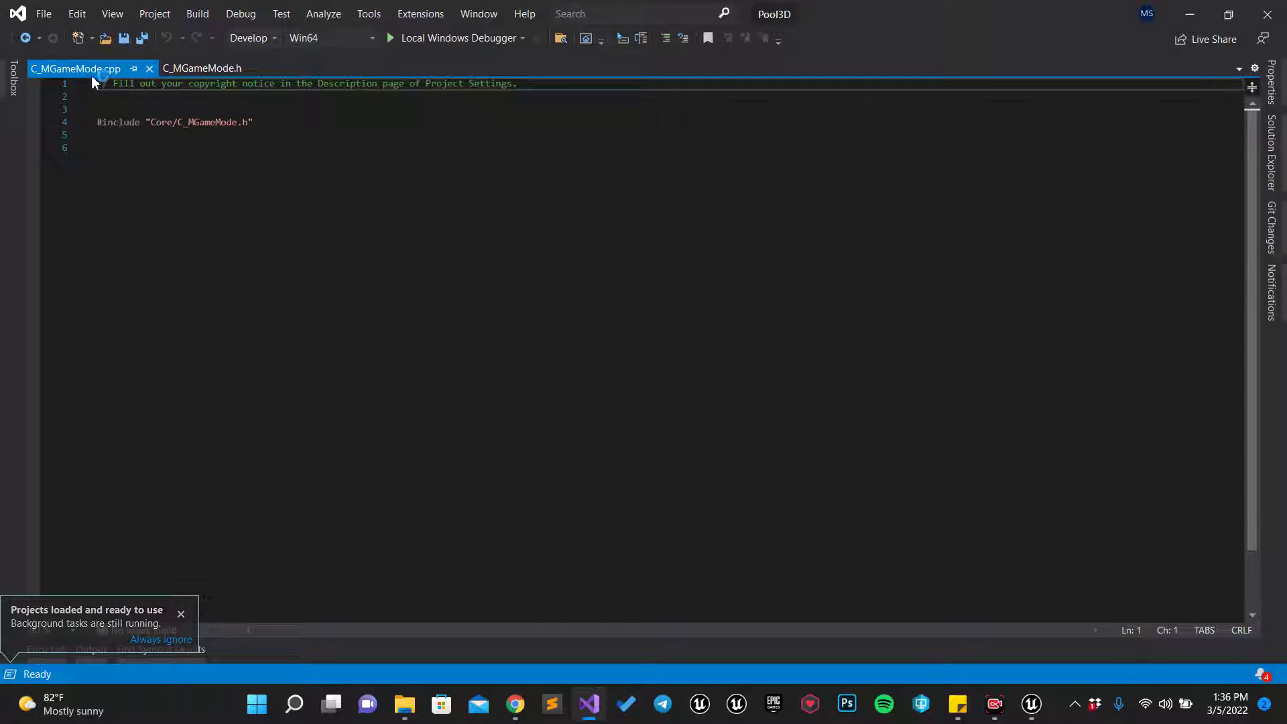
double_click(163, 124)
key("BackSpace")
key("Delete")
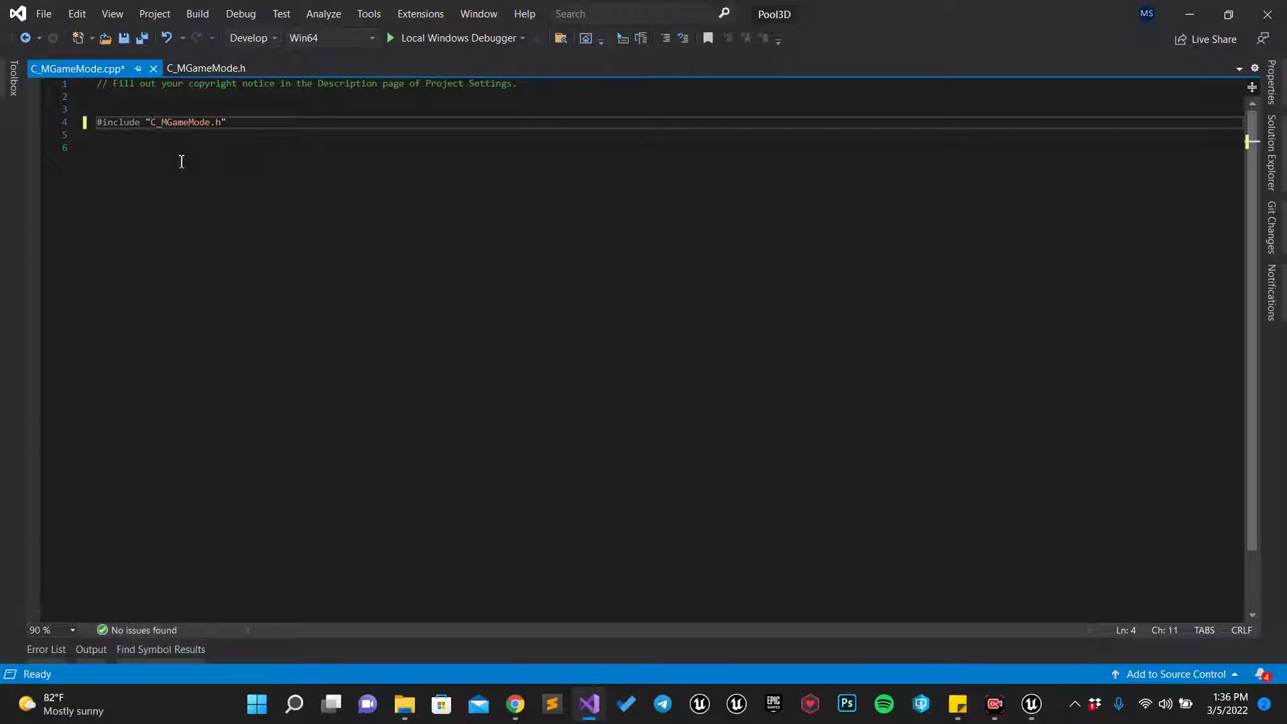
key("ctrl+s")
Review the edited include line and bring up Visual Studio's Build menu
key("Down")
key("Down")
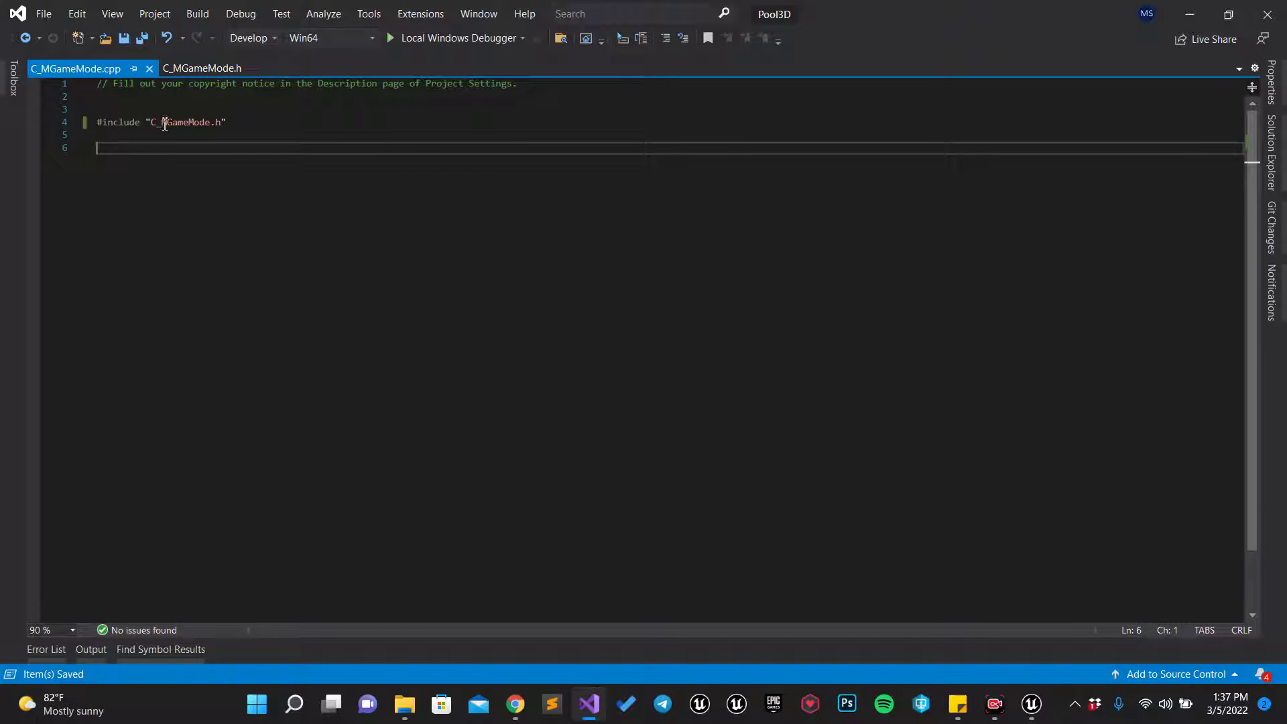
left_click_drag(160, 124, 217, 125)
left_click(242, 147)
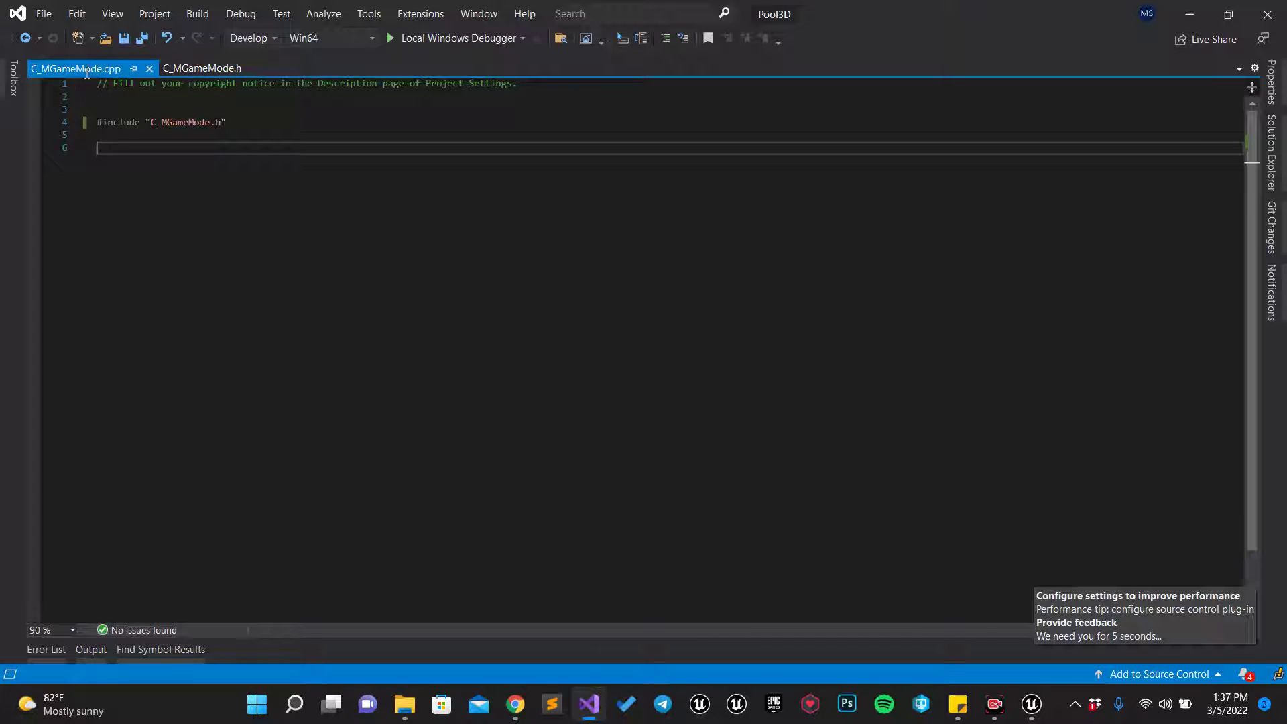
left_click(156, 124)
key("Left")
key("Left")
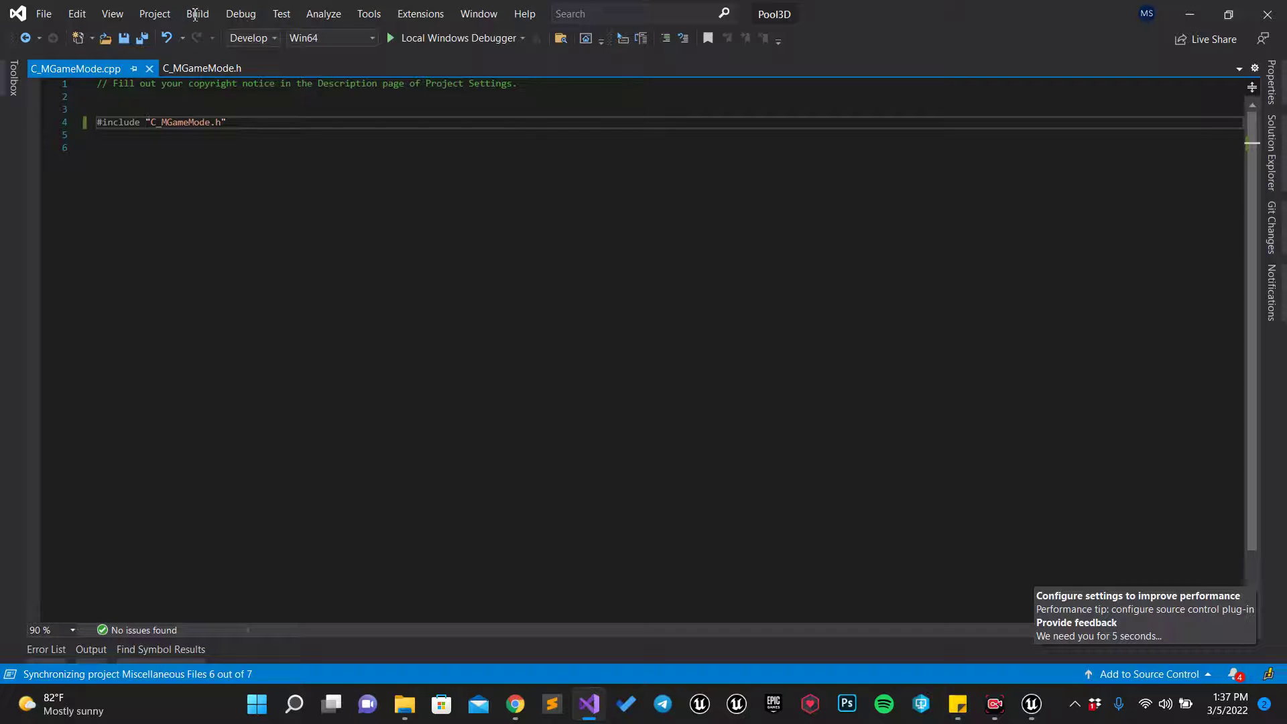
left_click(195, 14)
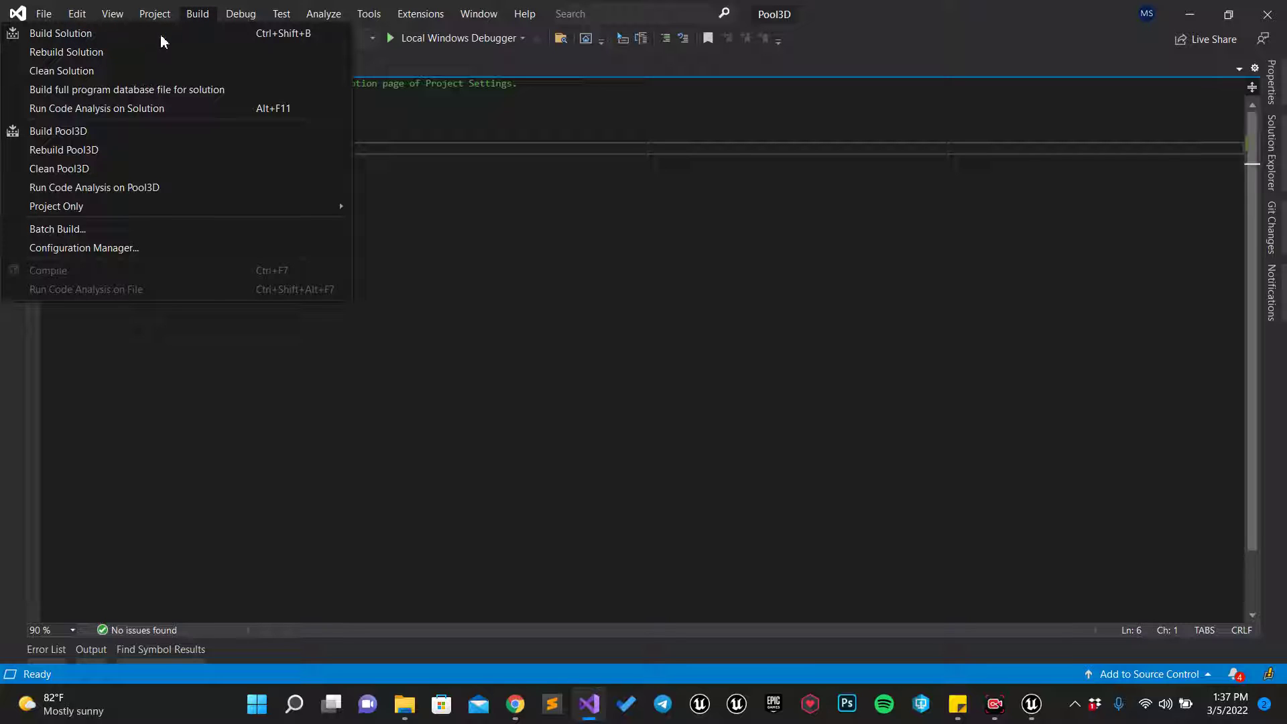
Build the solution, jump to the E1696 missing-file error, and save the source
left_click(201, 33)
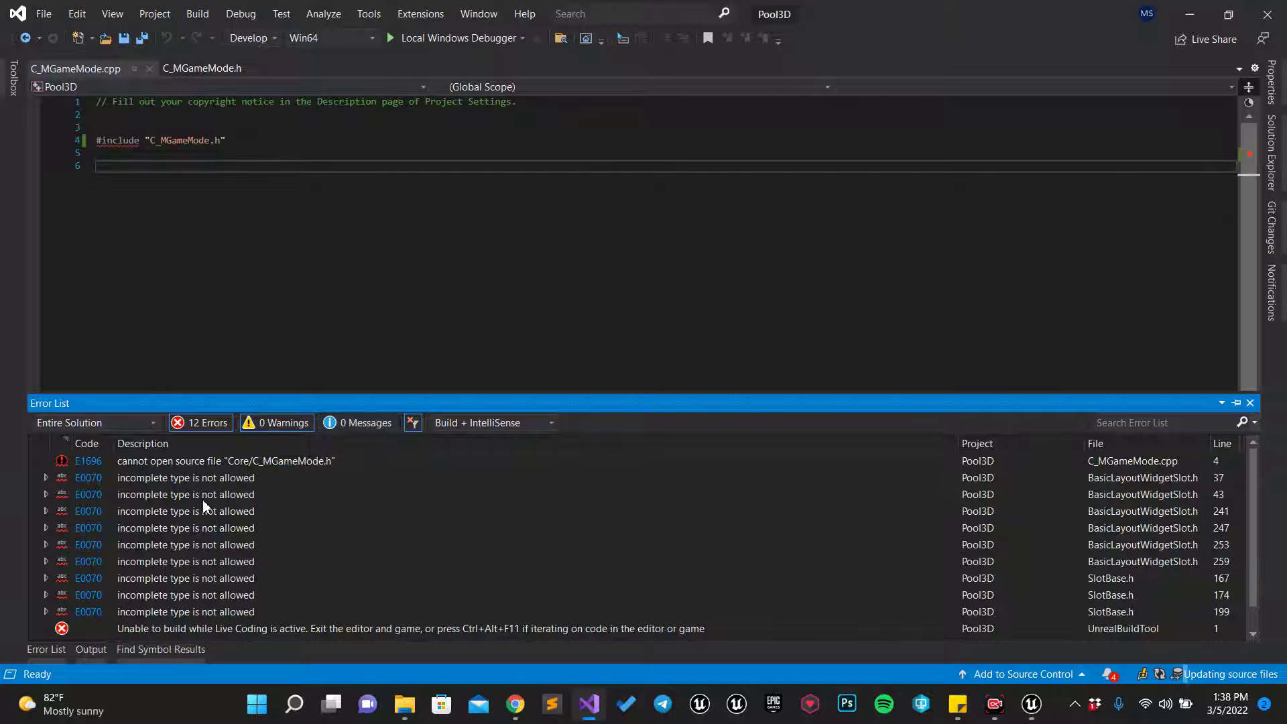
double_click(228, 462)
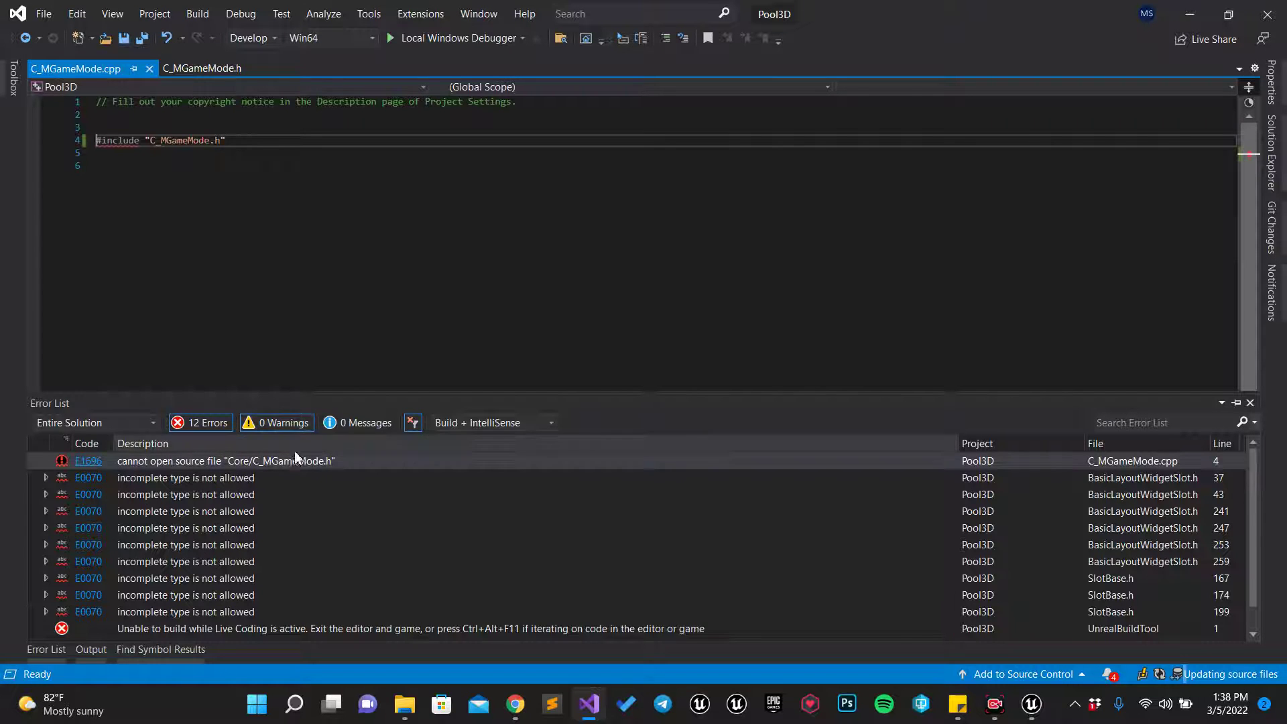
left_click(281, 283)
key("ctrl+s")
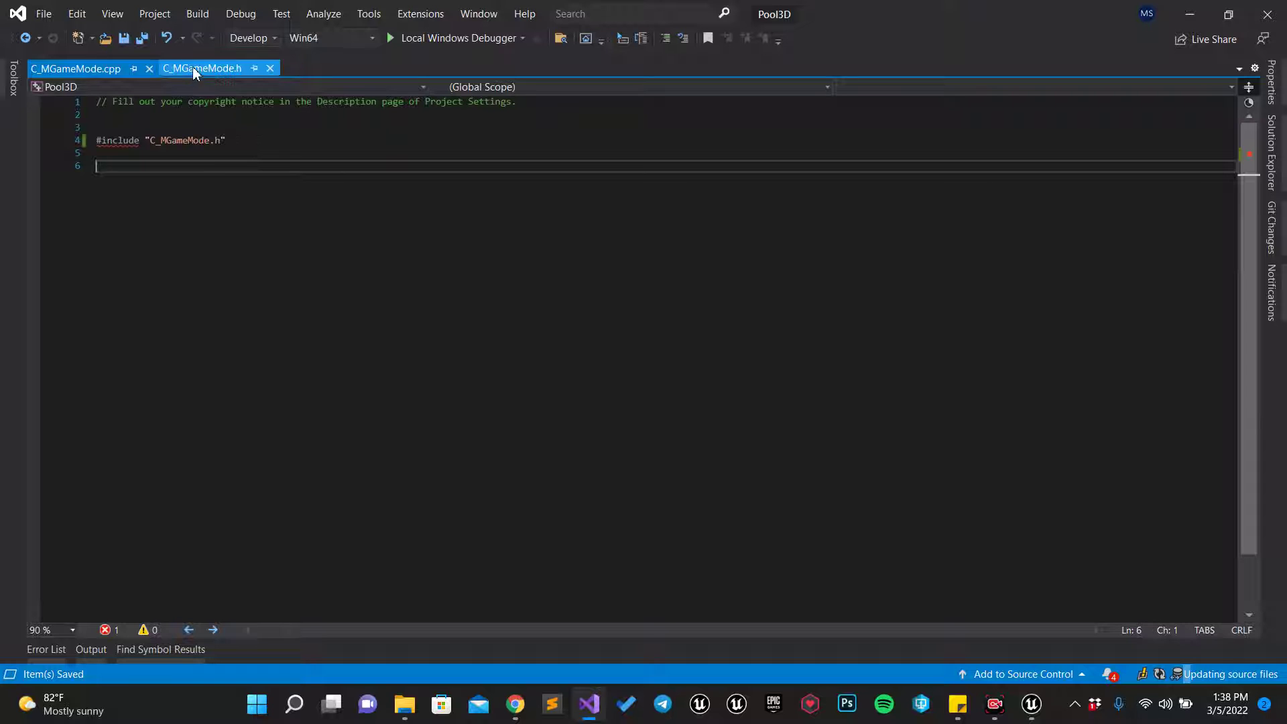
Rebuild from the C_MGameMode.h header, then return to the Unreal Editor
left_click(193, 67)
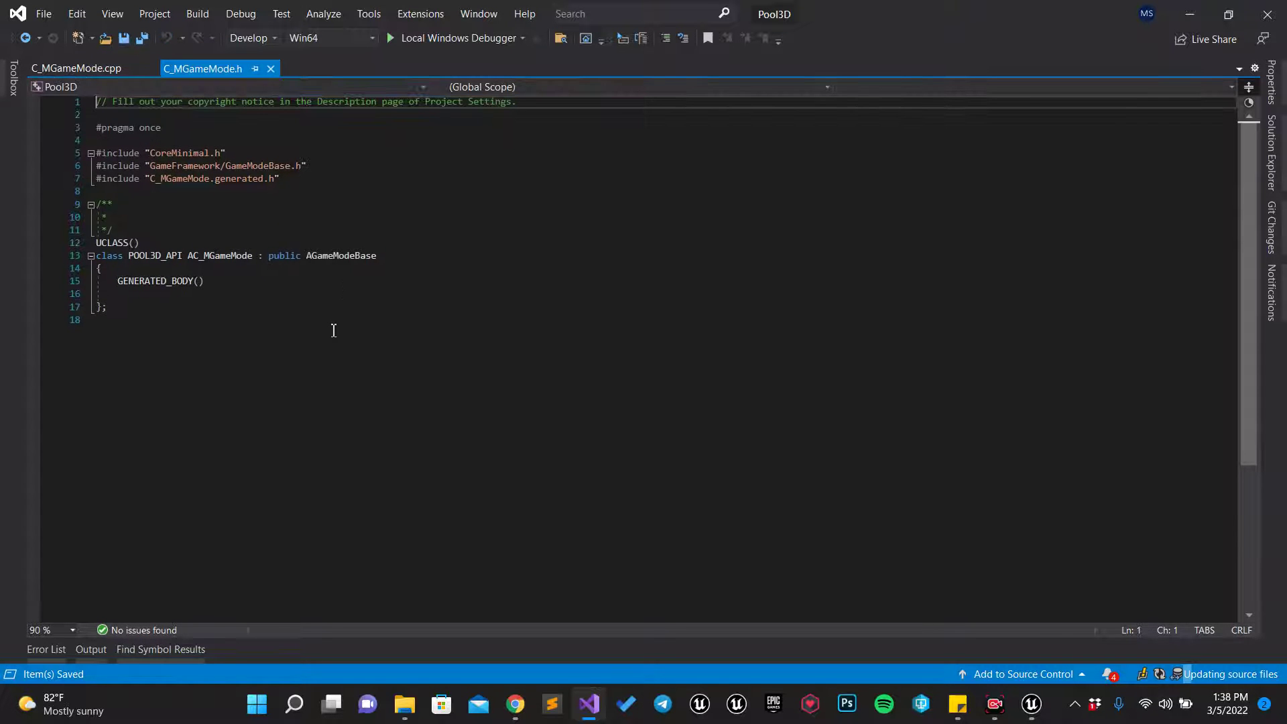
key("ctrl+shift+b")
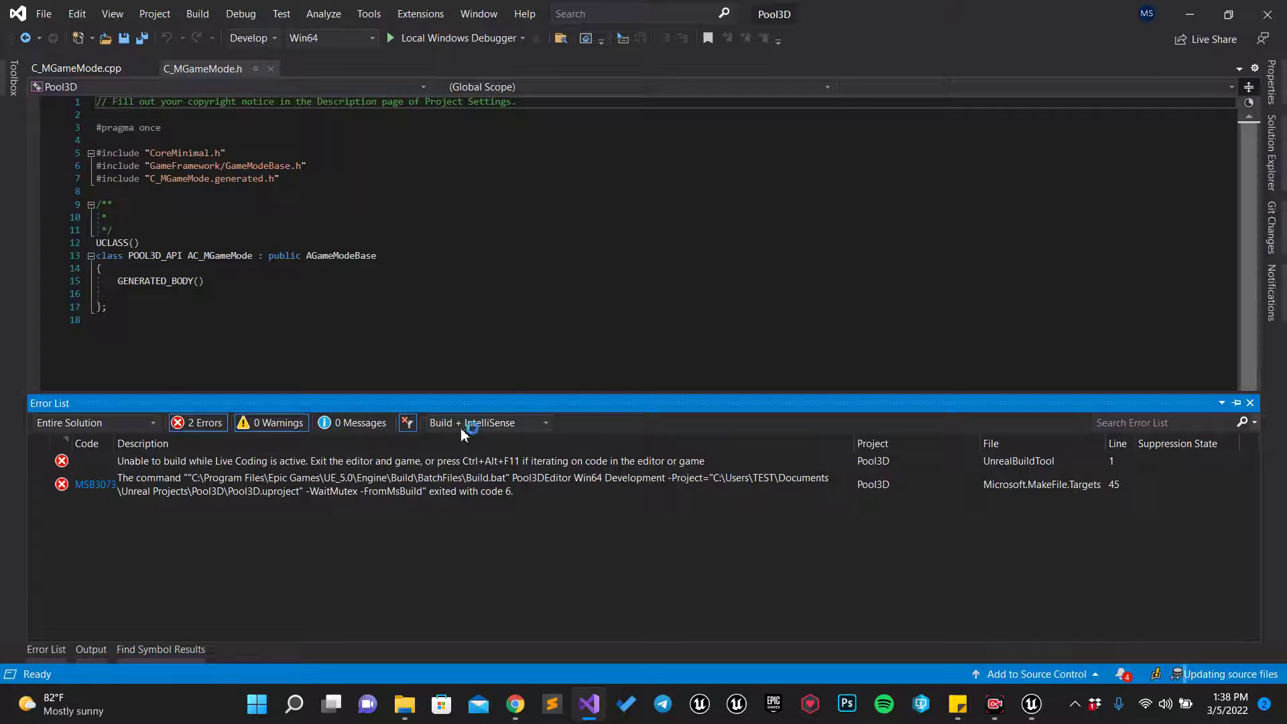
left_click(497, 306)
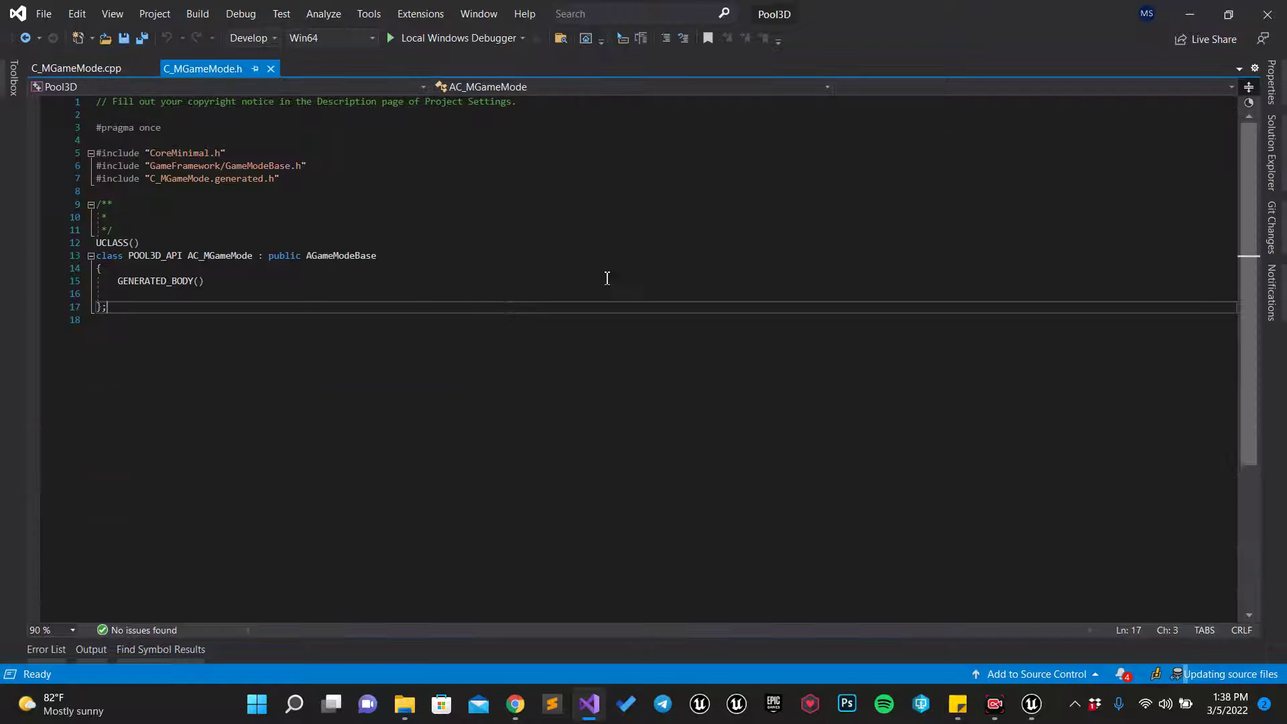
key("alt+Tab")
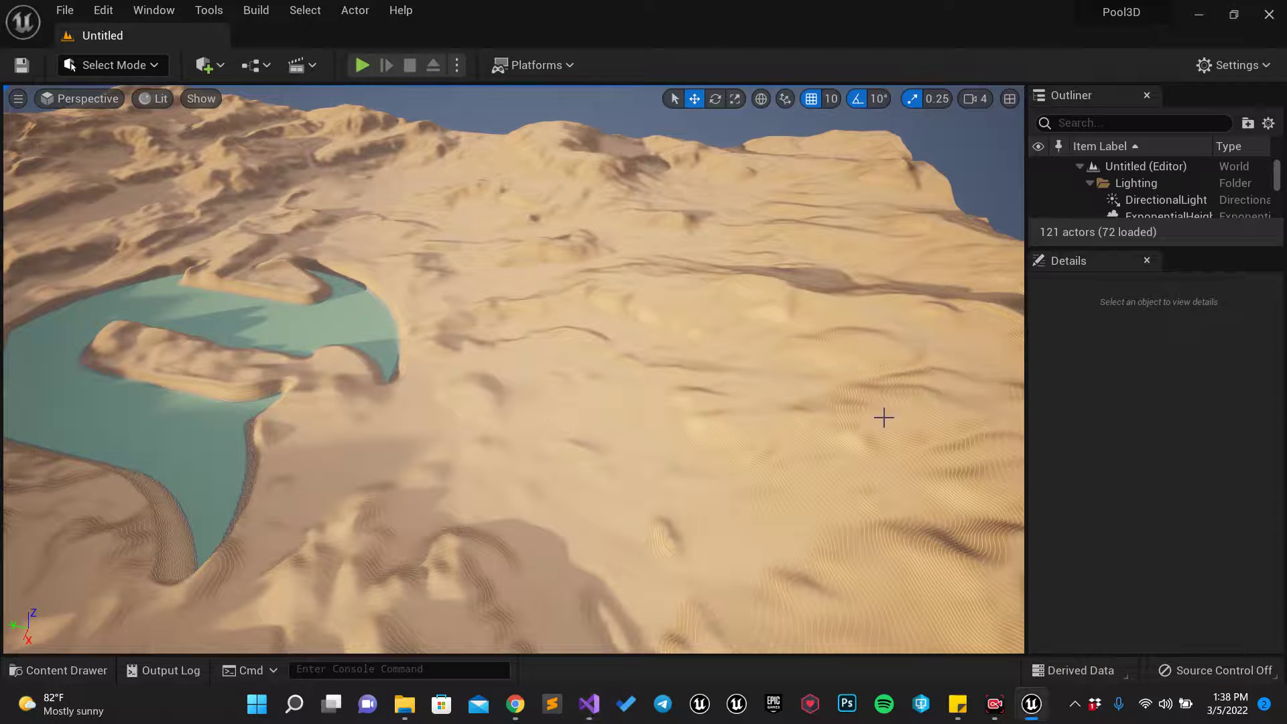
Close Unreal Editor and Visual Studio, then bring up Pool3D's options in the launcher Library
left_click(1273, 17)
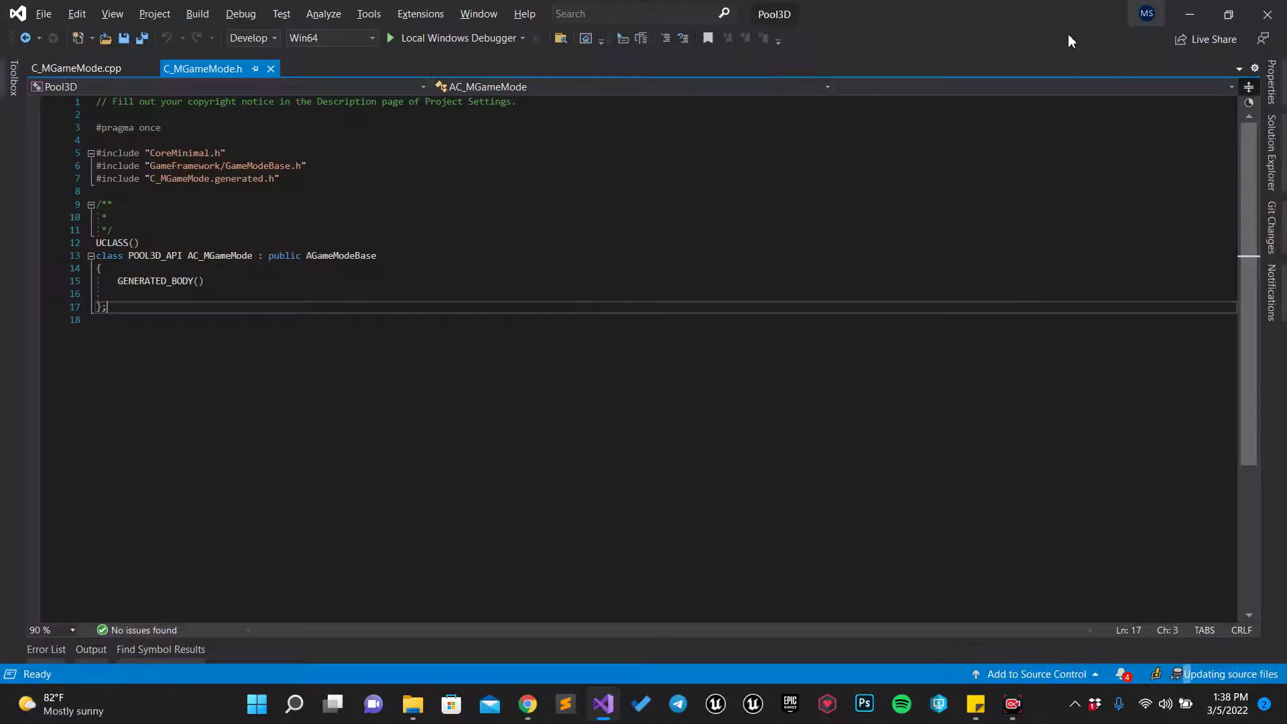
left_click(1273, 12)
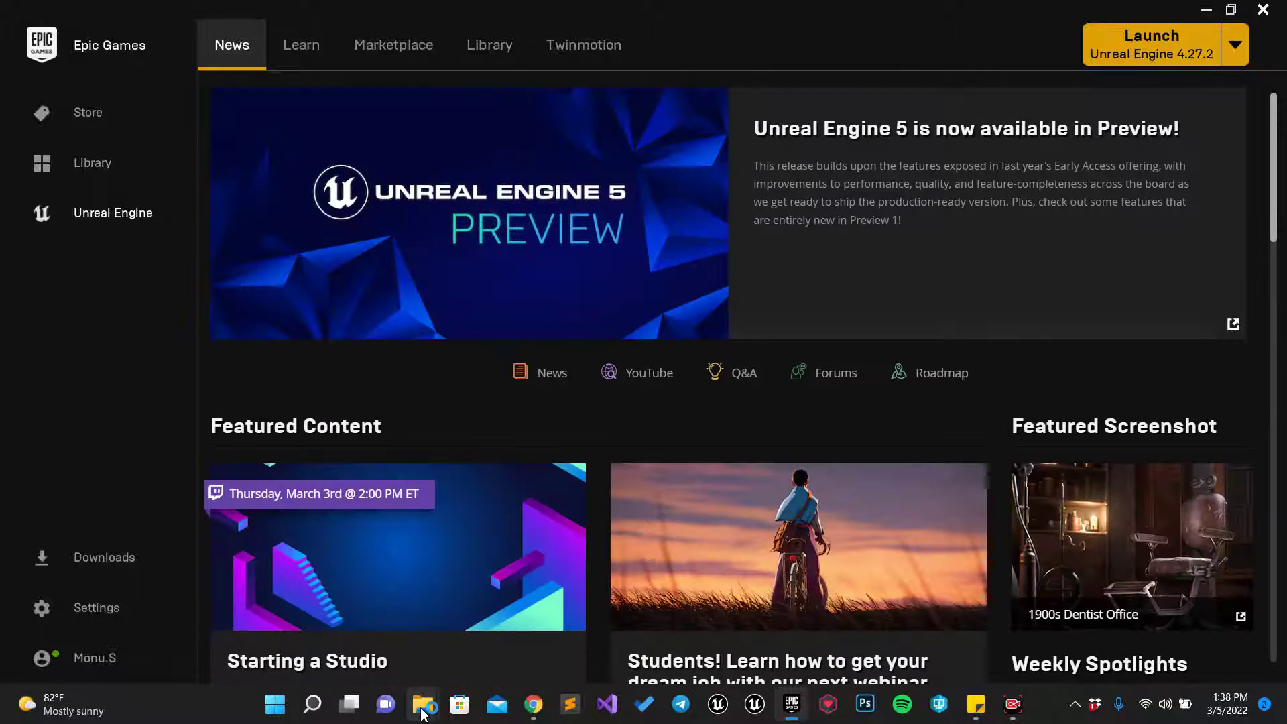
left_click(494, 66)
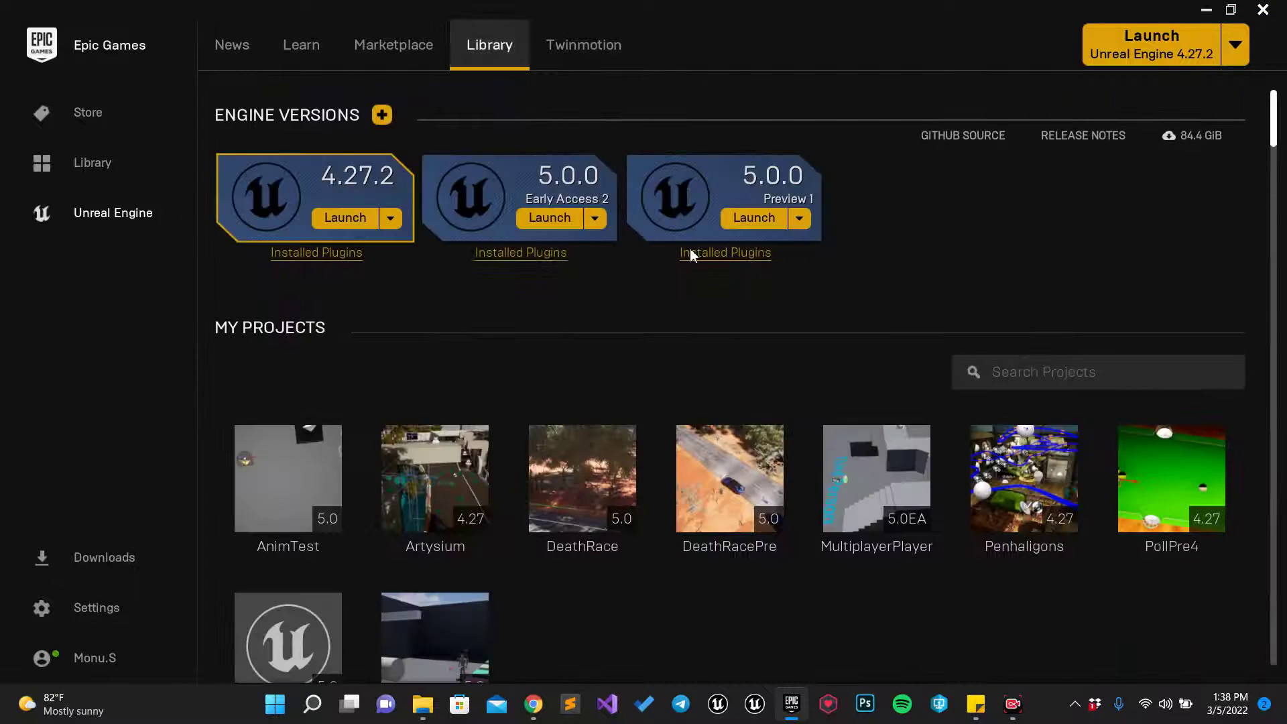
scroll(377, 494, "down", 2)
right_click(290, 526)
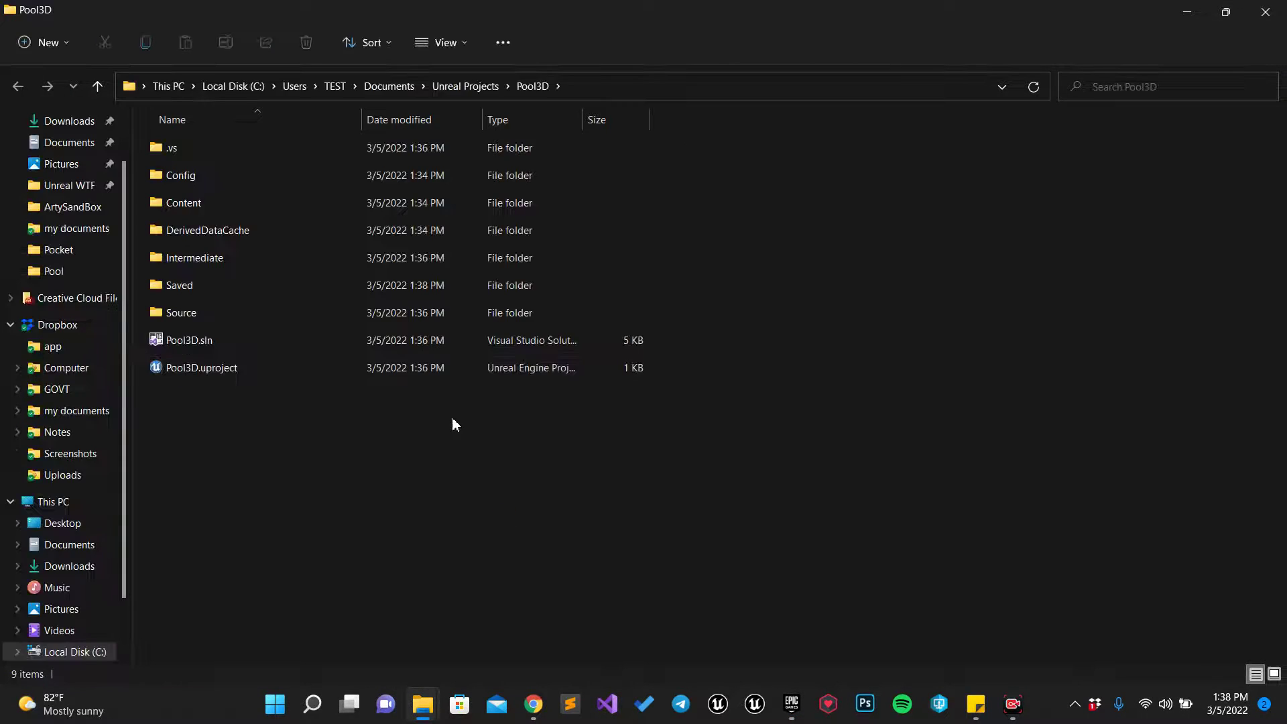
Open Pool3D.sln from the project folder in Visual Studio
left_click(228, 347)
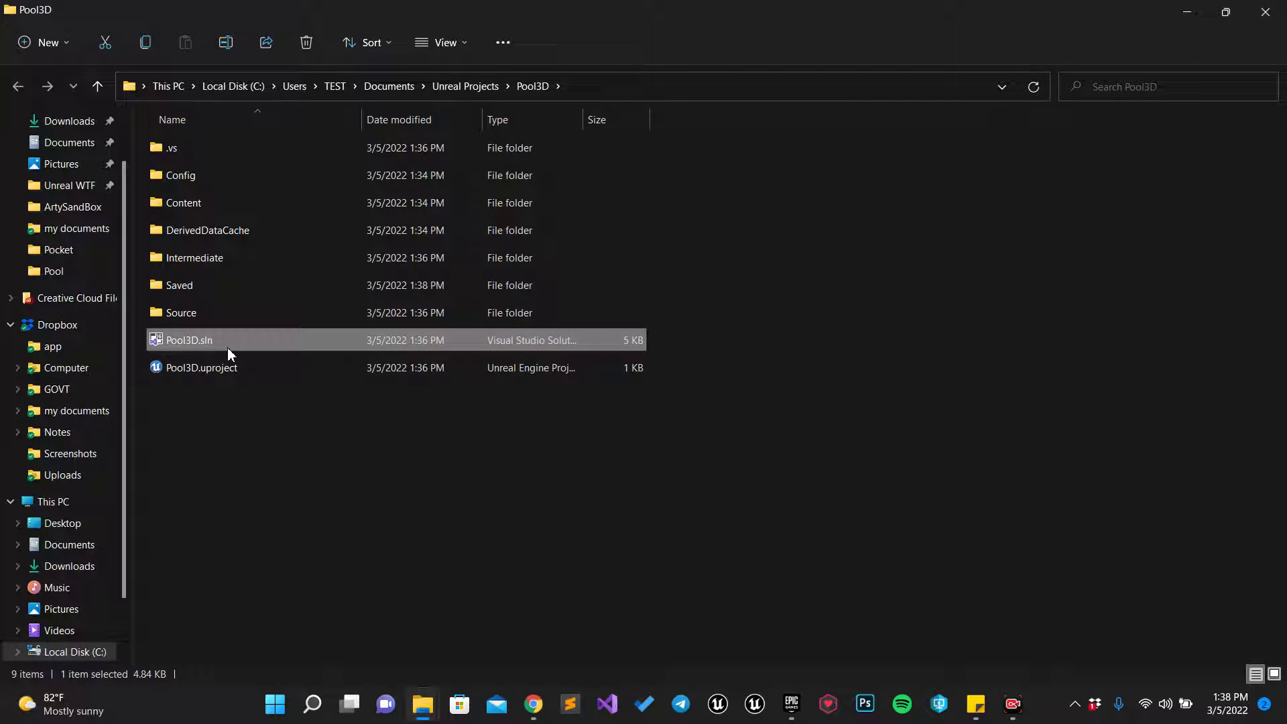
right_click(227, 347)
key("Return")
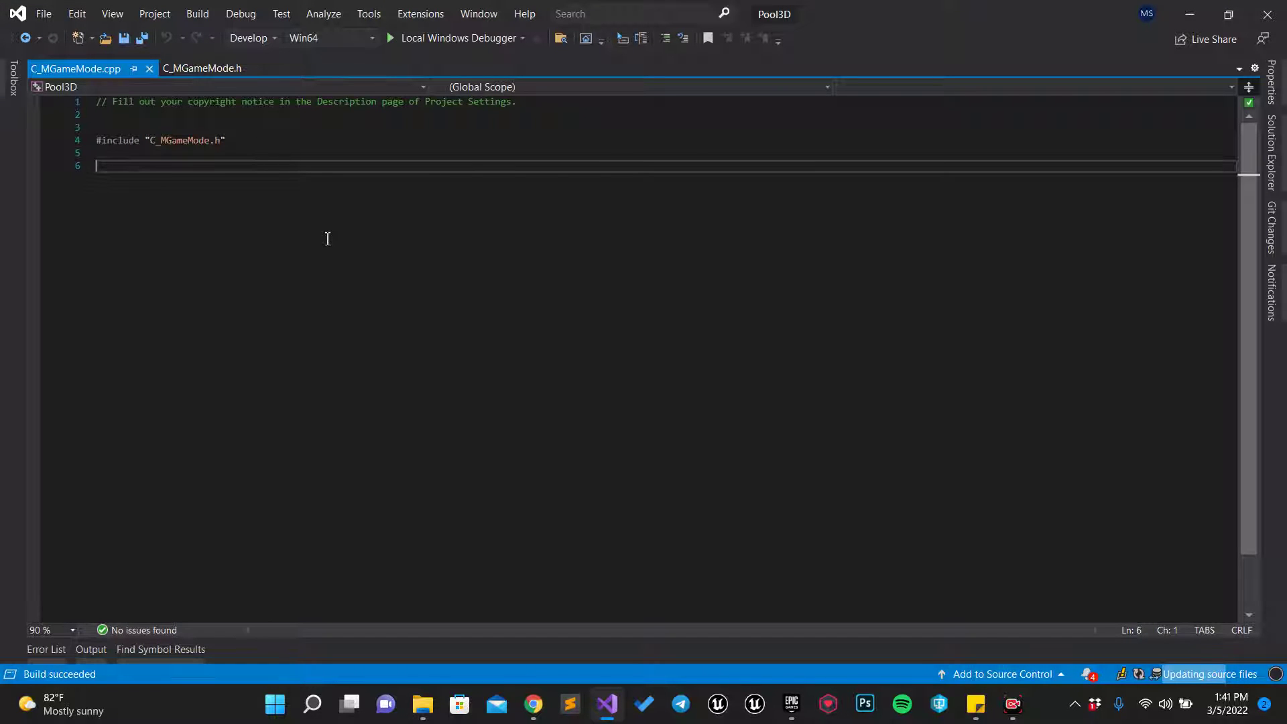
Rebuild the Pool3D solution until it reports 1 succeeded, 0 failed
key("ctrl+shift+b")
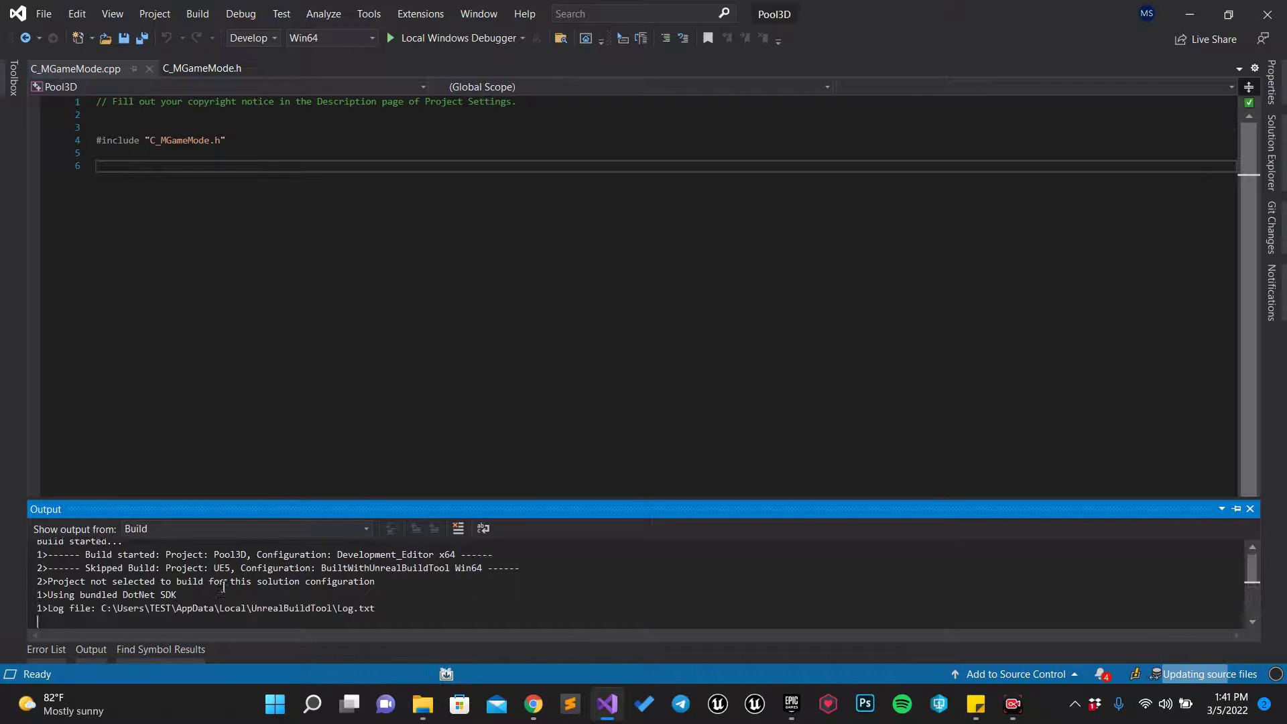
left_click_drag(143, 607, 278, 608)
left_click(319, 250)
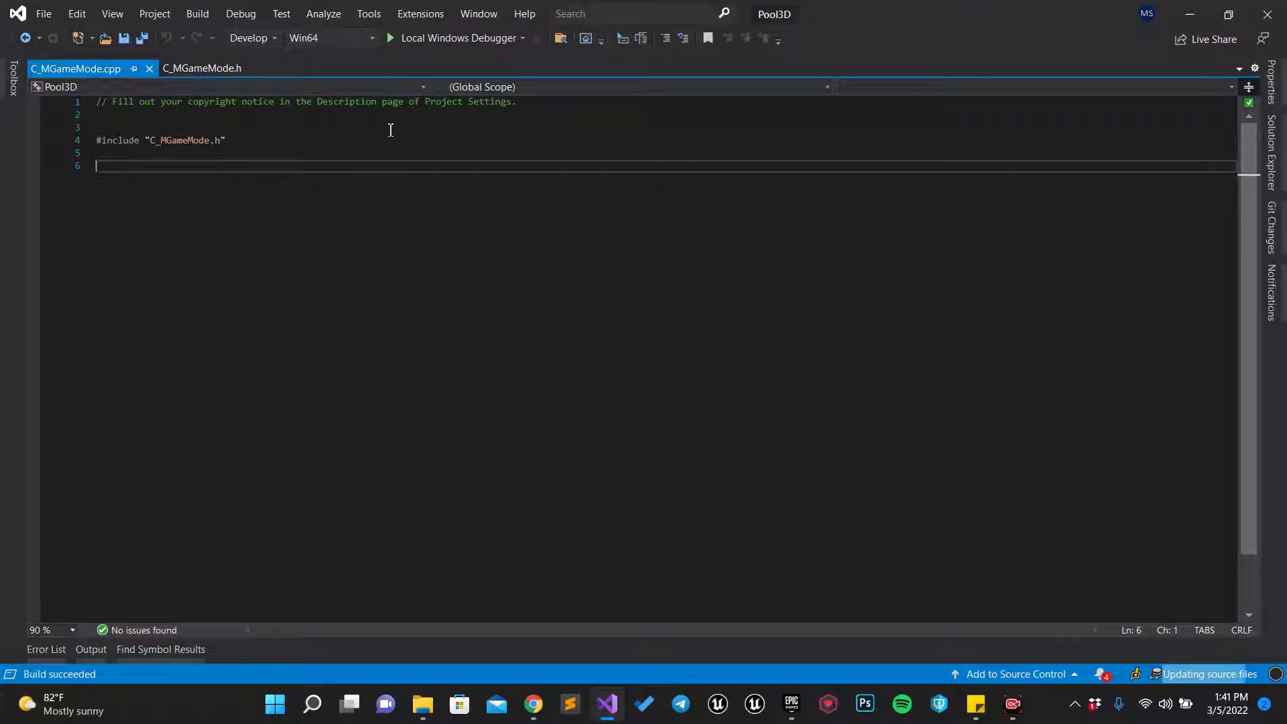
Reopen Pool3D from the launcher's My Projects, close the launcher, and orbit the desert view
left_click(792, 709)
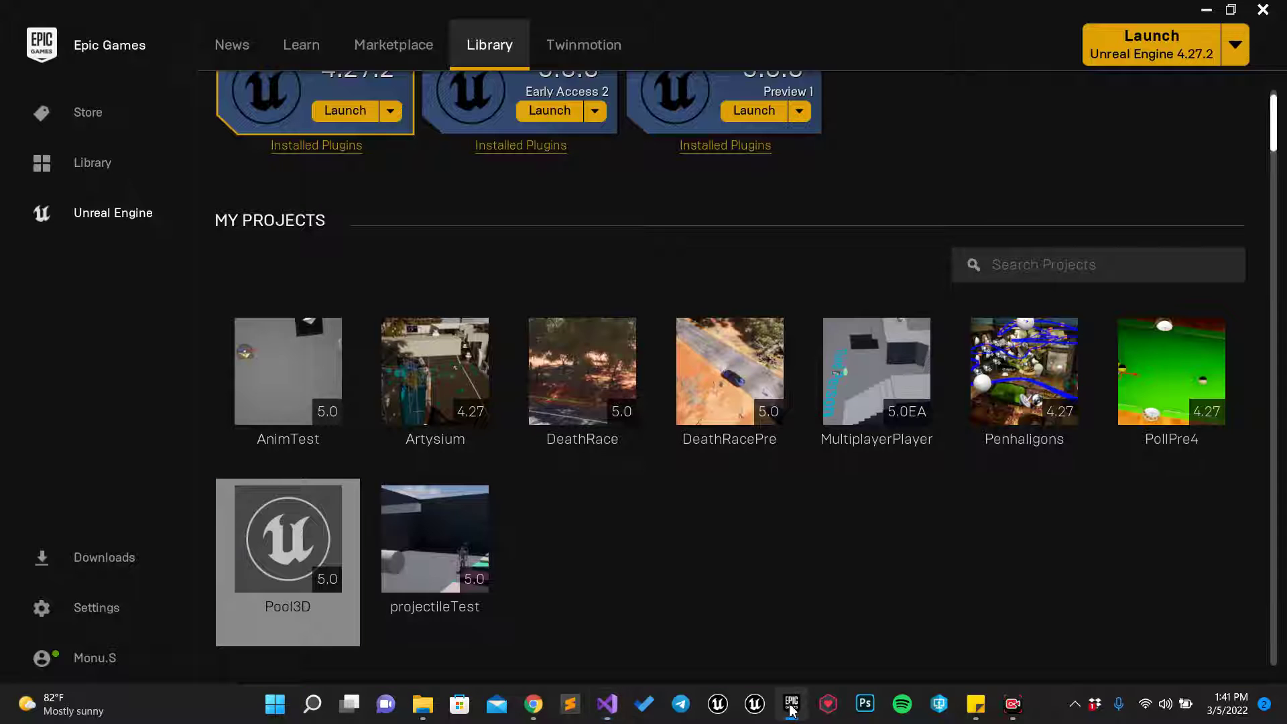
double_click(327, 583)
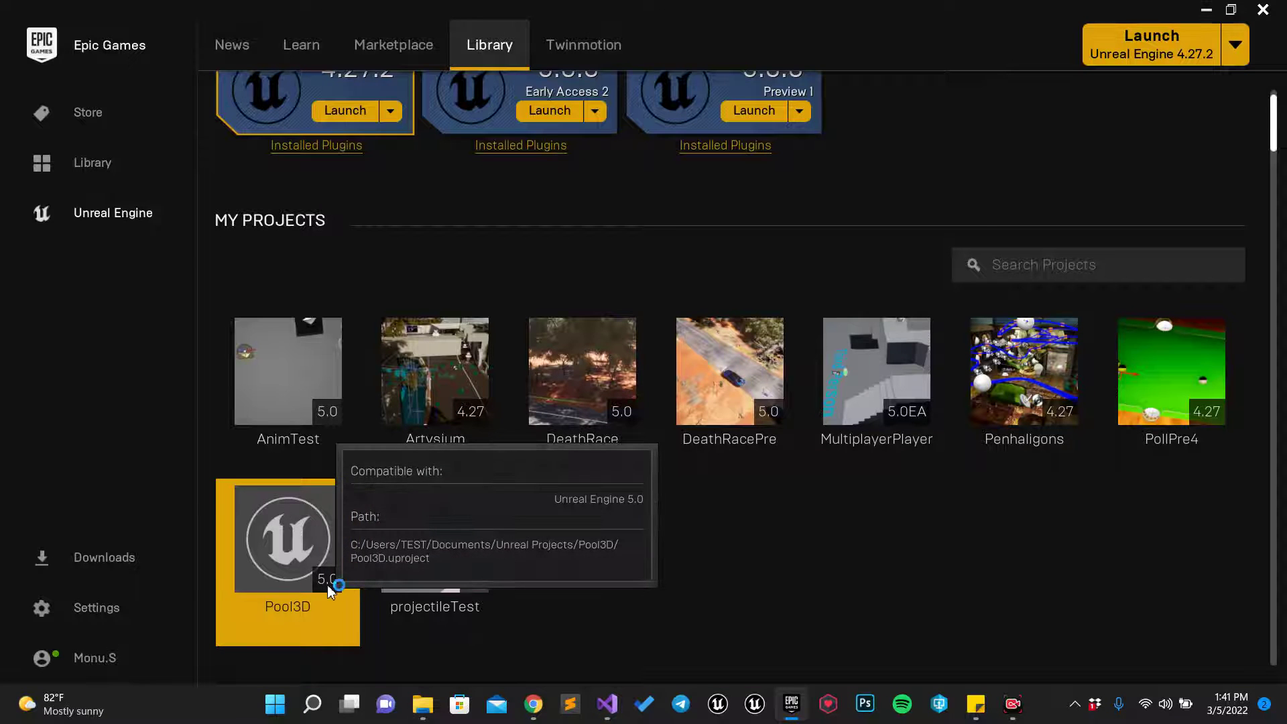
left_click(1260, 11)
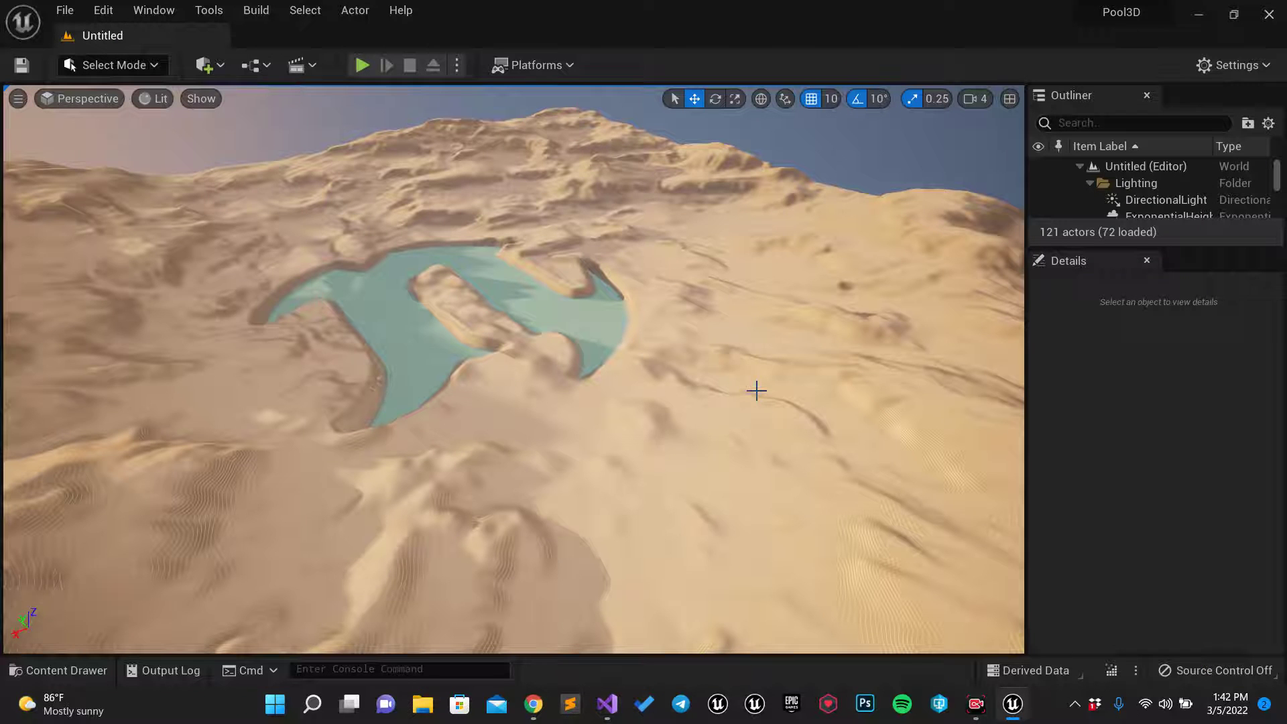
right_click_drag(769, 362, 673, 358)
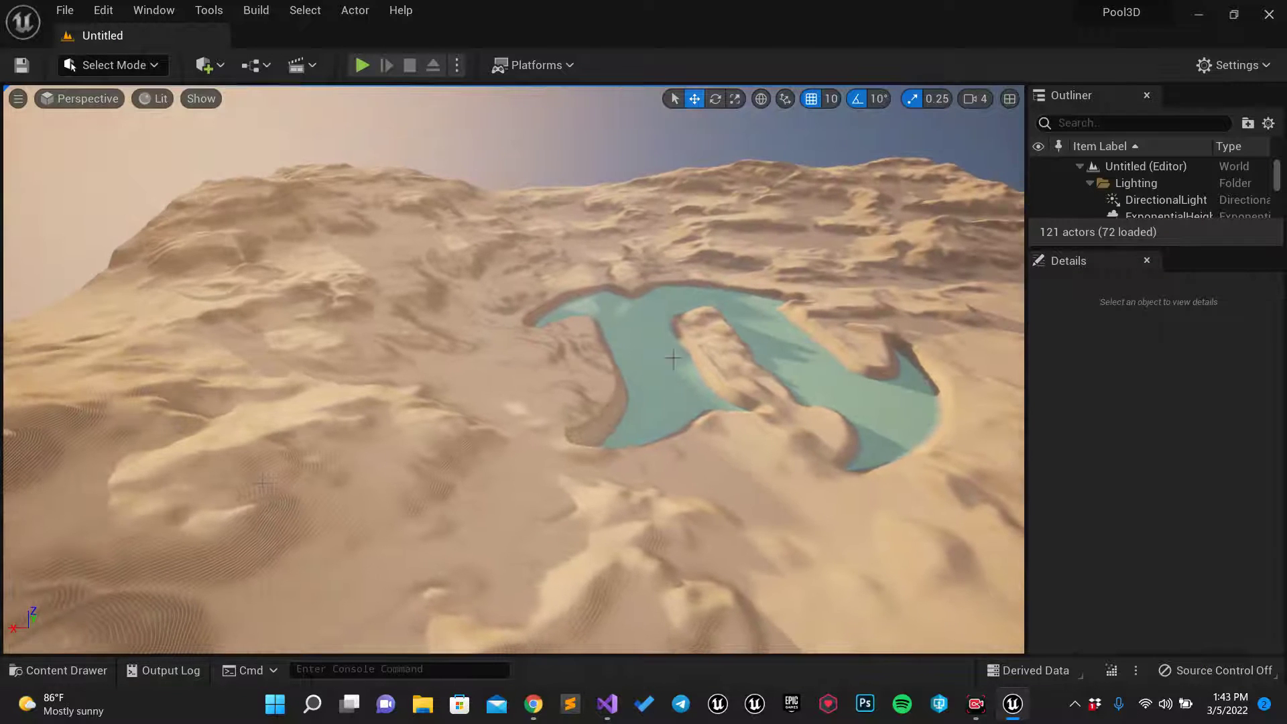
In the Content Drawer, add a new folder named Core inside the Content folder
left_click(87, 671)
left_click(105, 535)
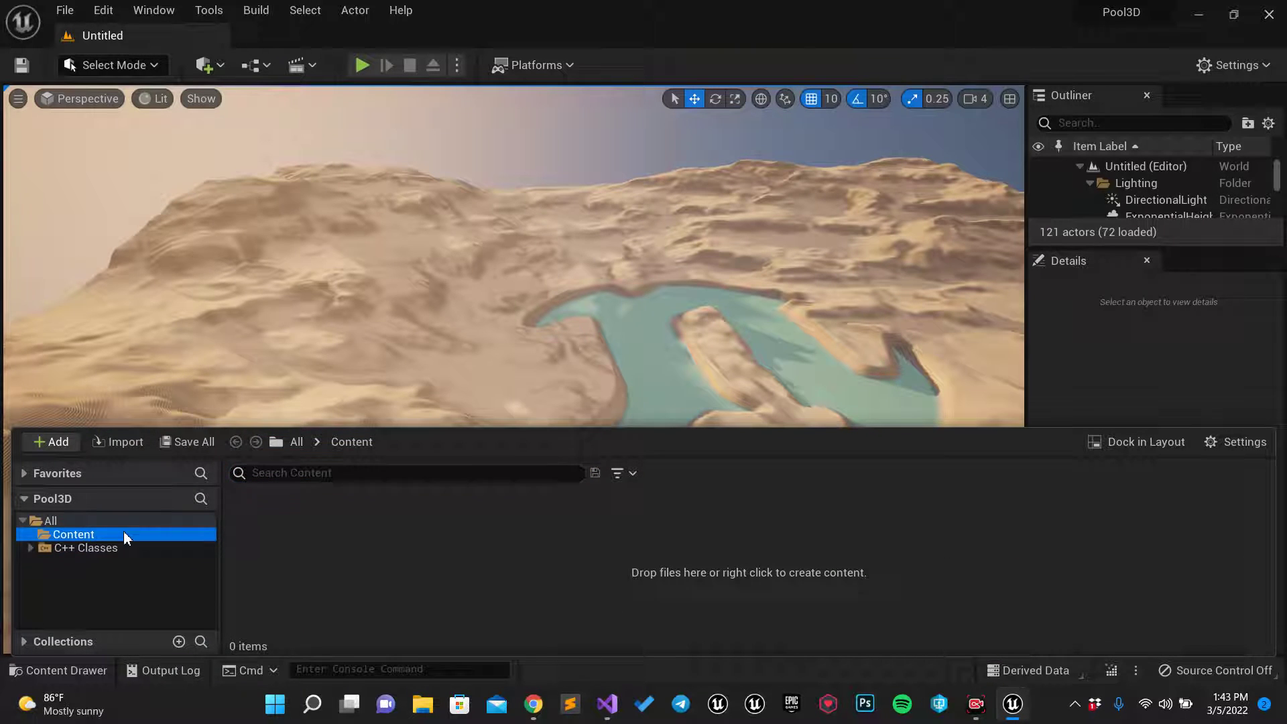
right_click(405, 545)
left_click(324, 541)
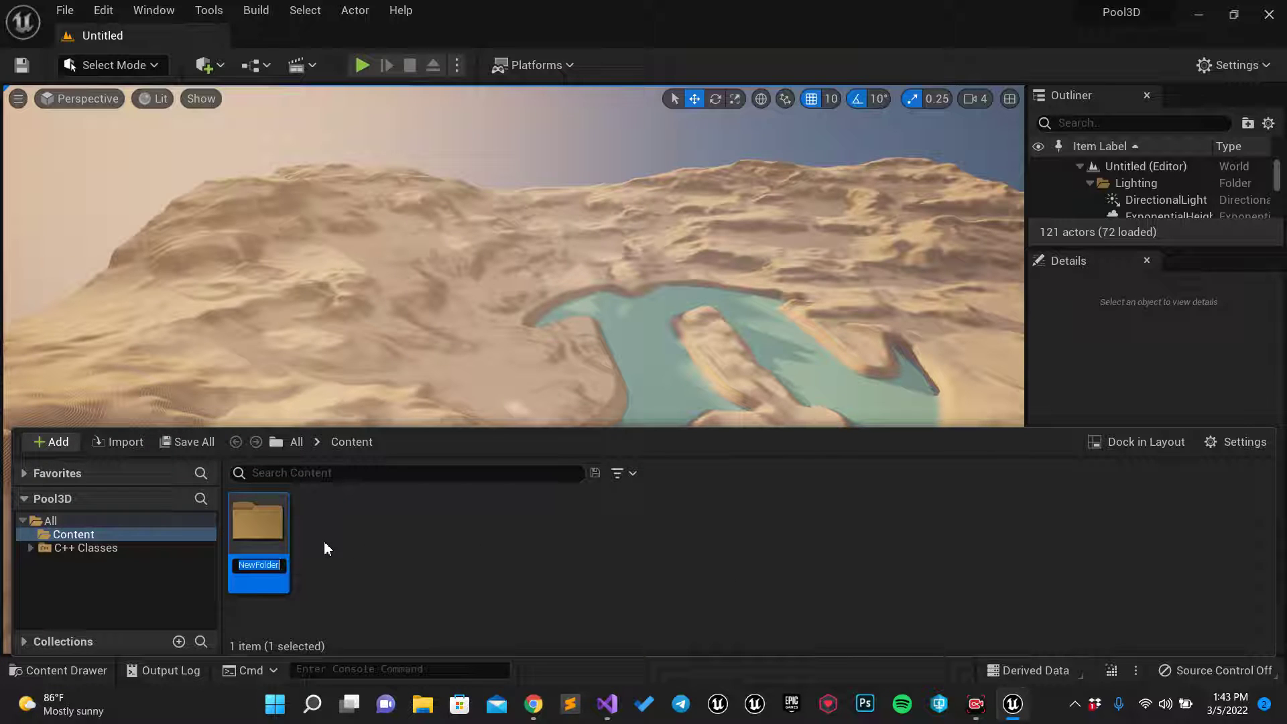
type("Core")
key("Return")
Add two more Content folders named Blueprints and Assets with Ctrl+Shift+N
key("ctrl+shift+n")
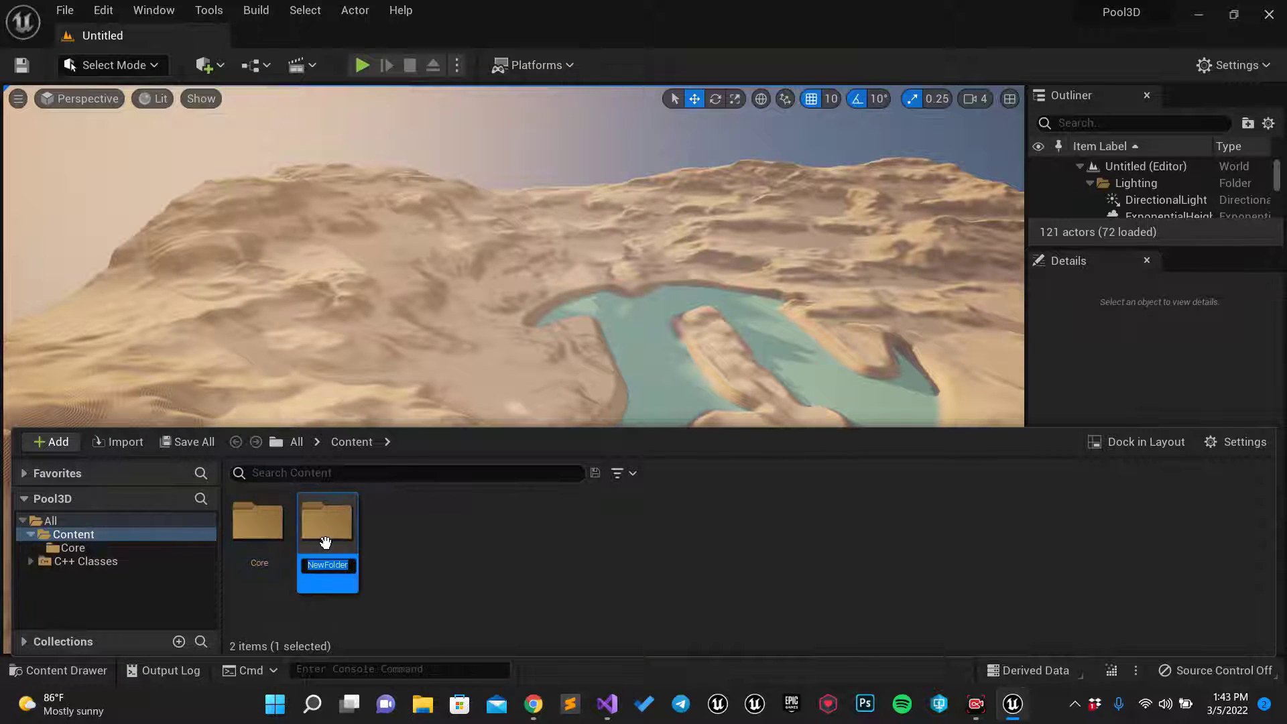
type("Blueprints")
key("Return")
key("ctrl+shift+n")
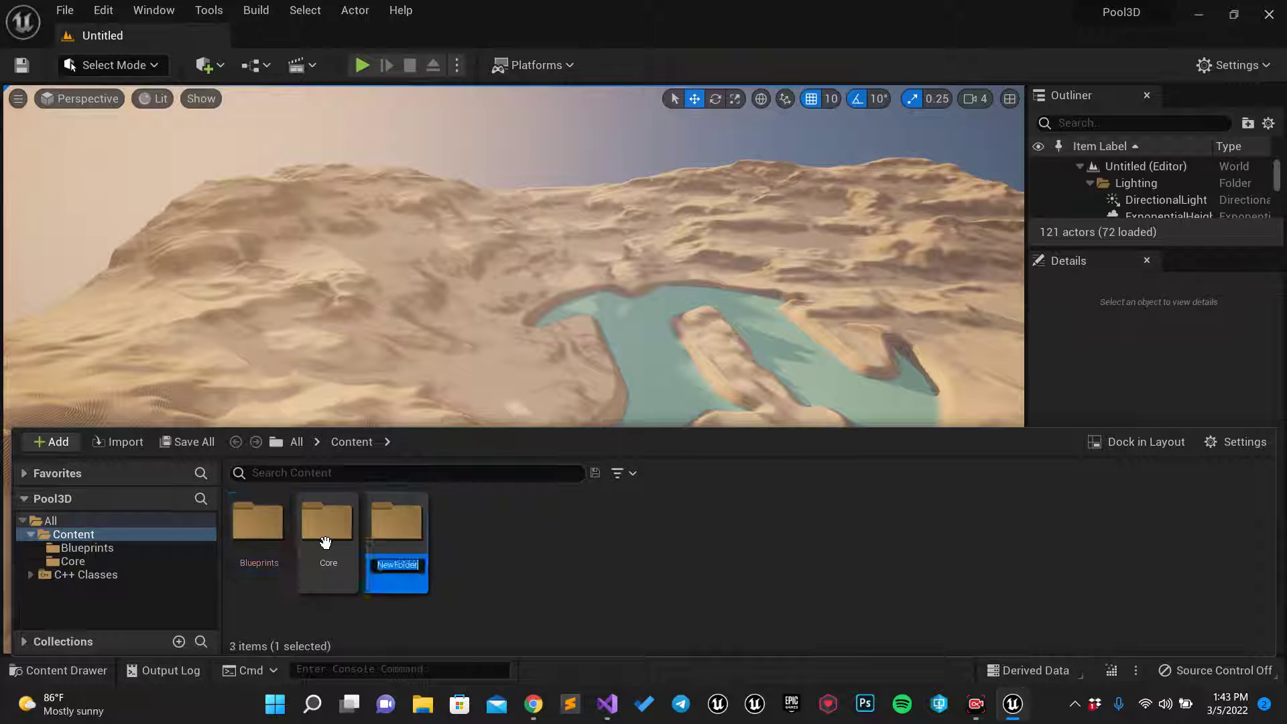
type("Assets")
key("Return")
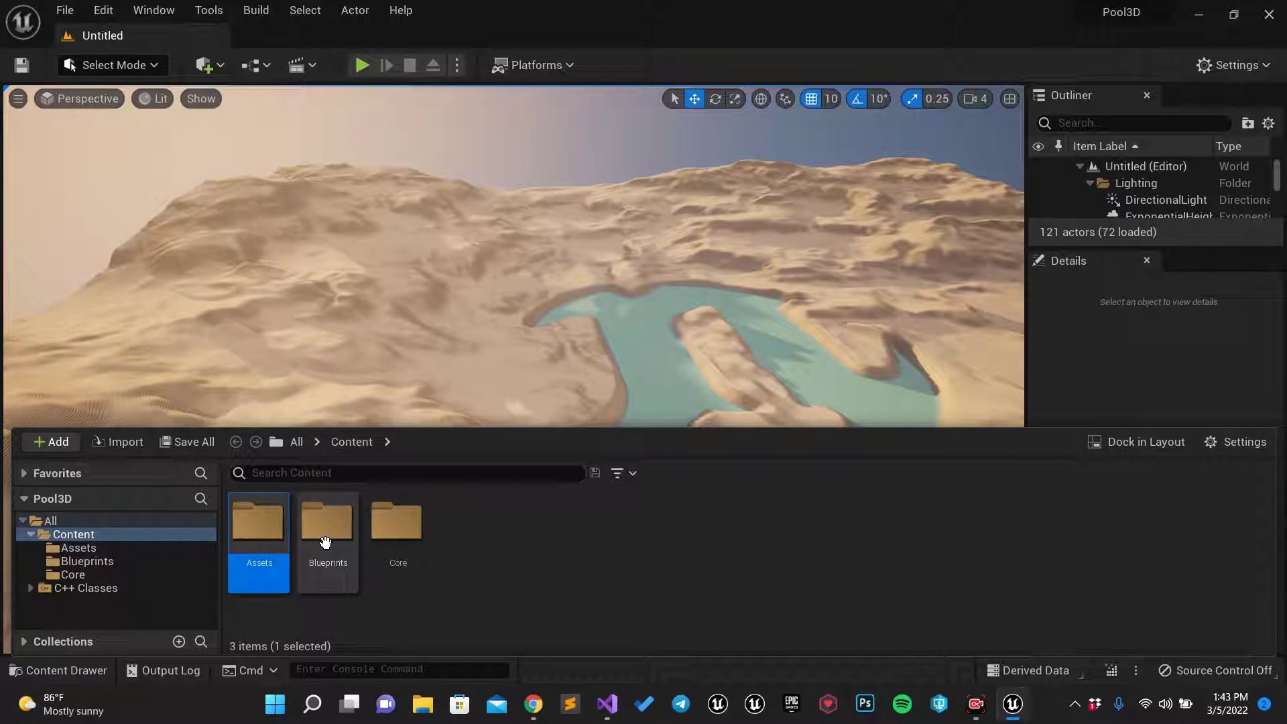
Colour the Blueprints folder blue
right_click(325, 542)
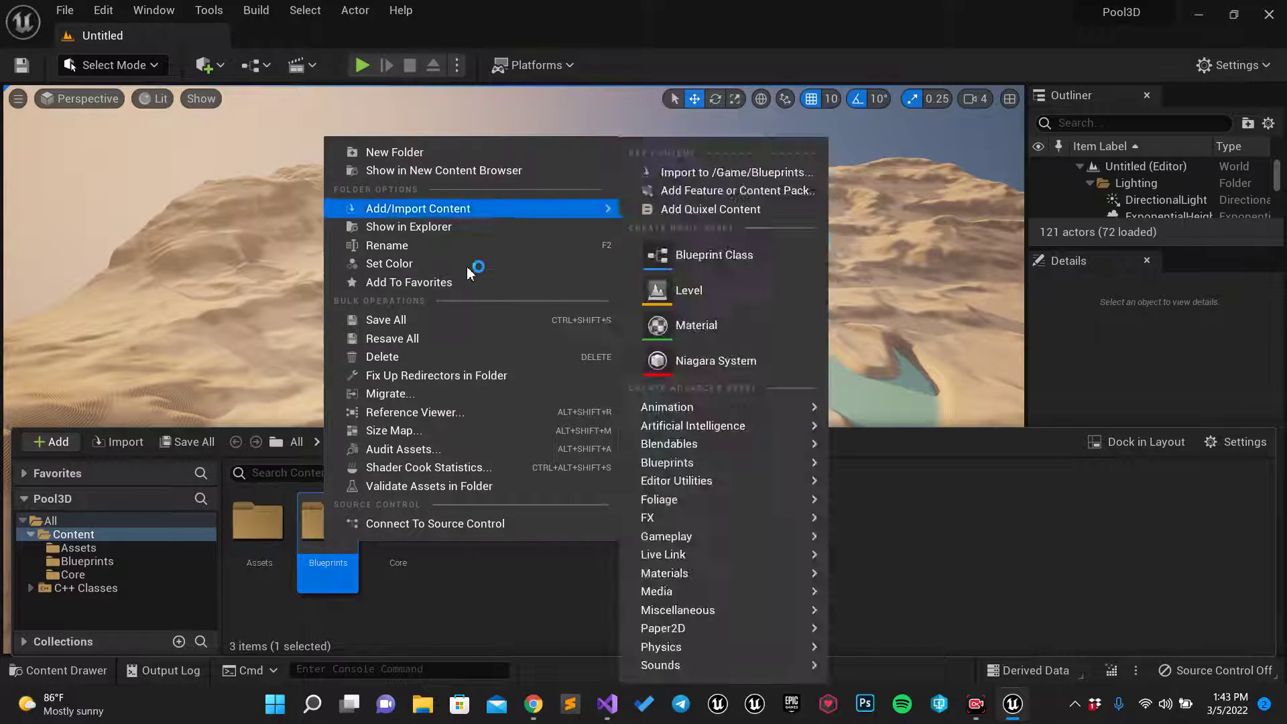
left_click(467, 263)
left_click(532, 311)
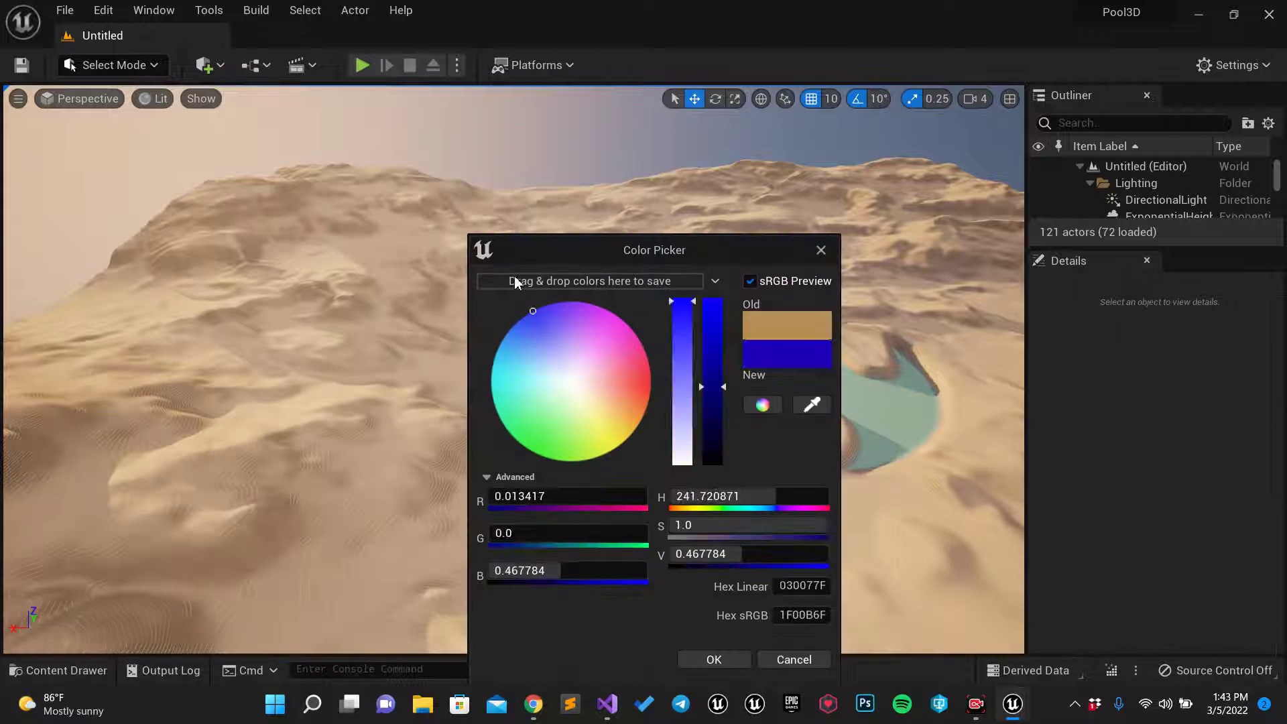
left_click(712, 659)
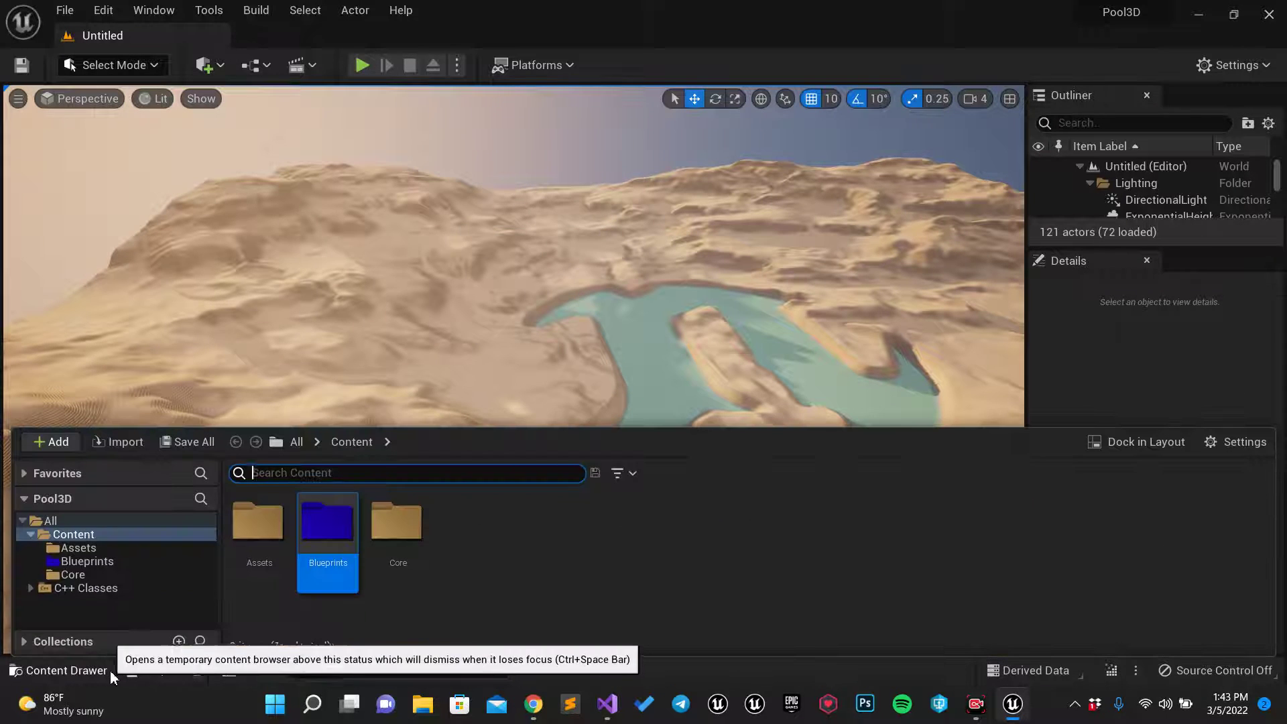
Set the Assets folder's colour to a dull grey
left_click(94, 671)
left_click(465, 585)
right_click(259, 530)
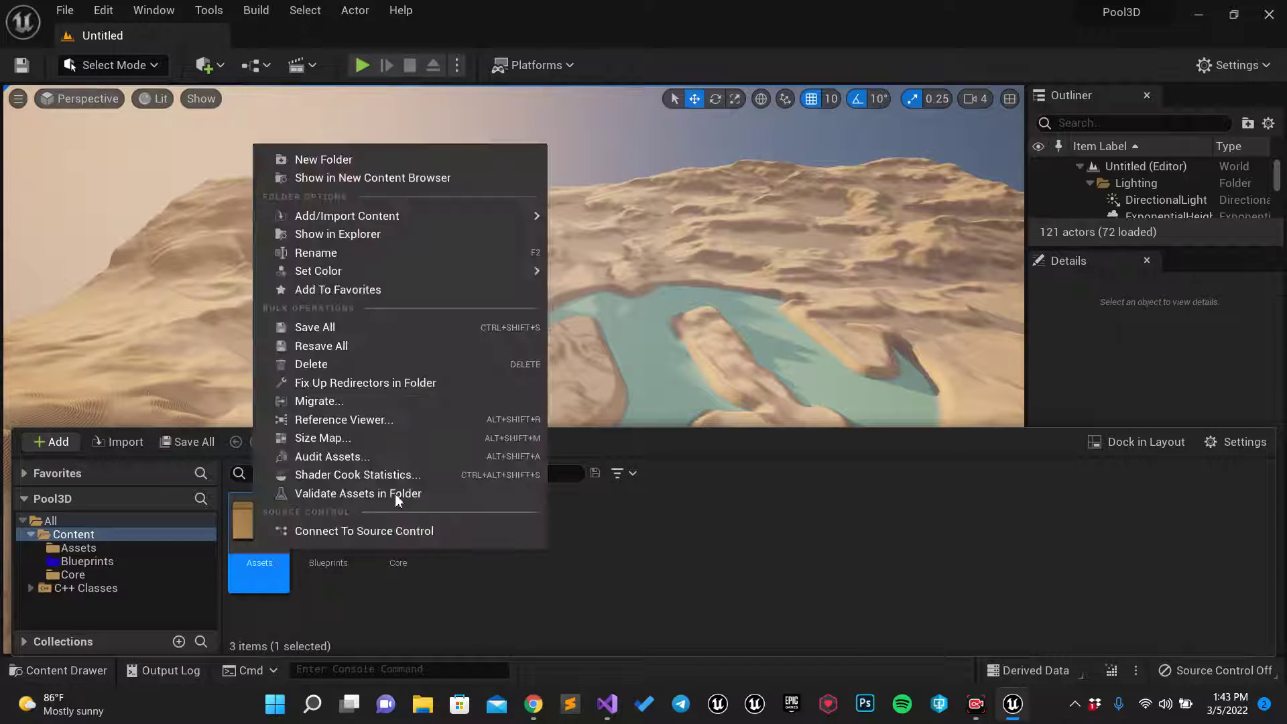
mouse_move(416, 268)
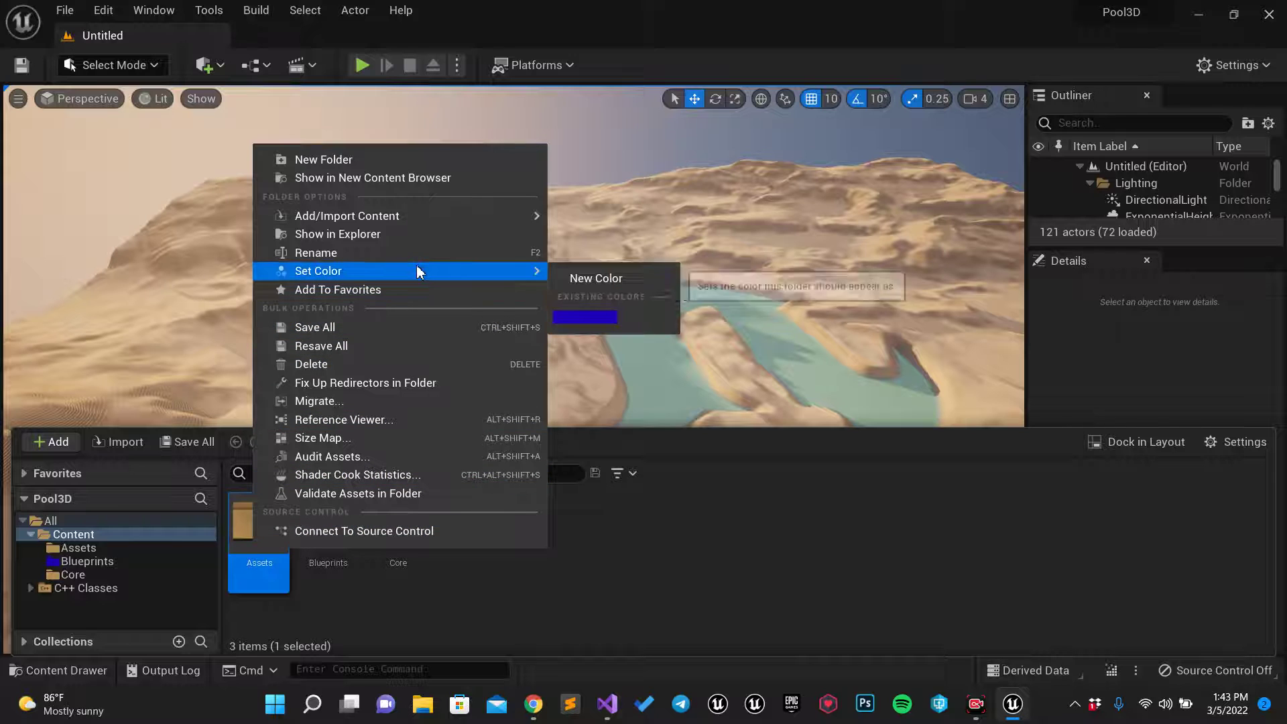
left_click(600, 276)
left_click_drag(690, 376, 713, 381)
left_click_drag(845, 387, 843, 400)
left_click_drag(712, 382, 687, 361)
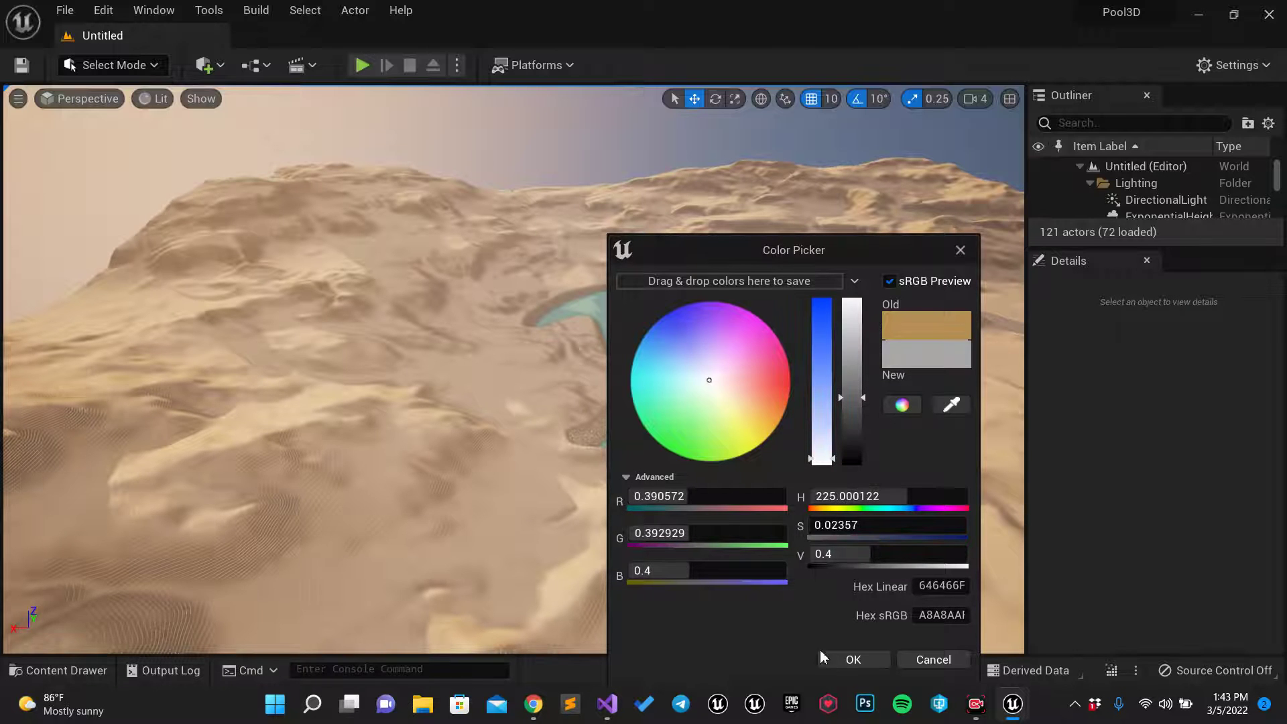
left_click(853, 660)
Give the Core folder a blue colour
left_click(74, 669)
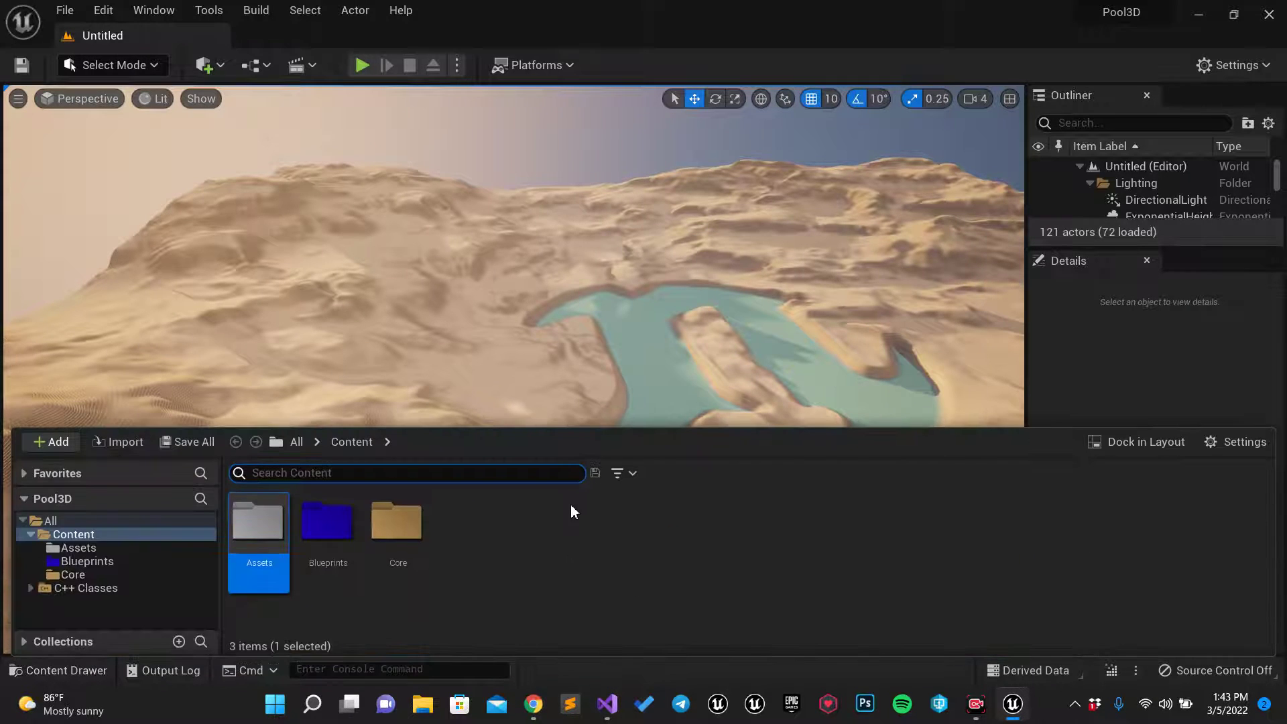
left_click(580, 303)
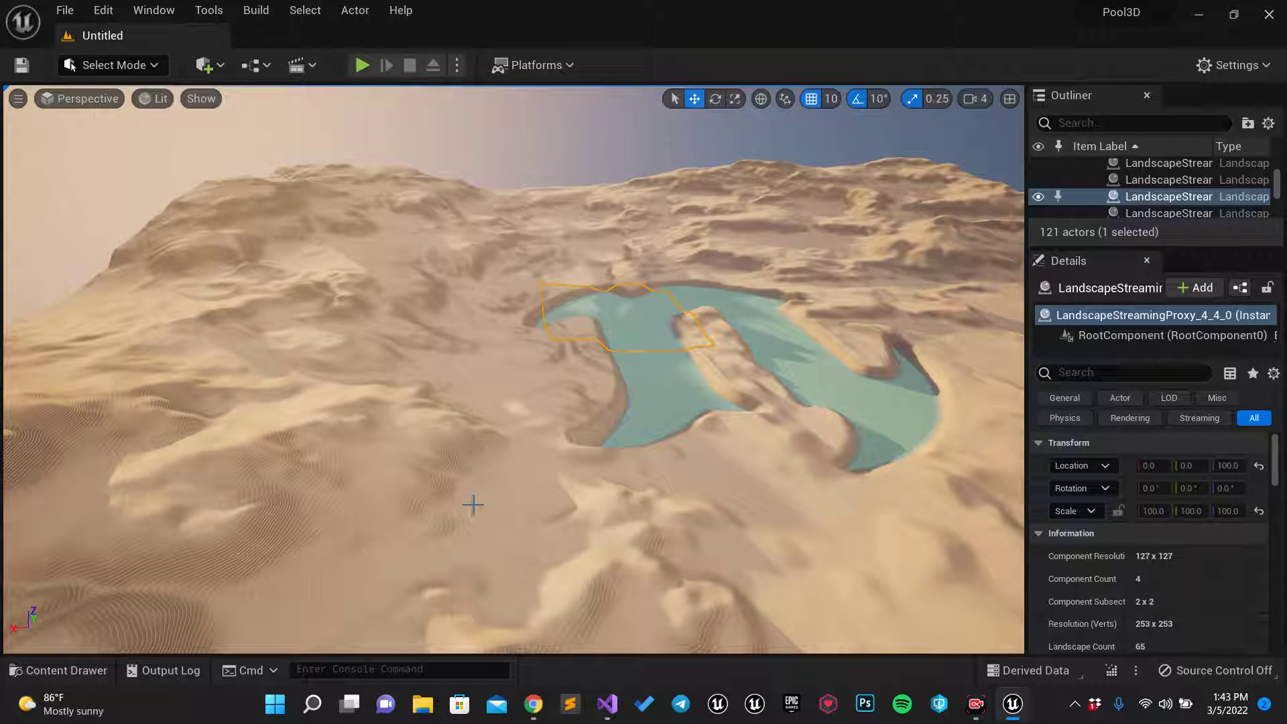
key("ctrl+space")
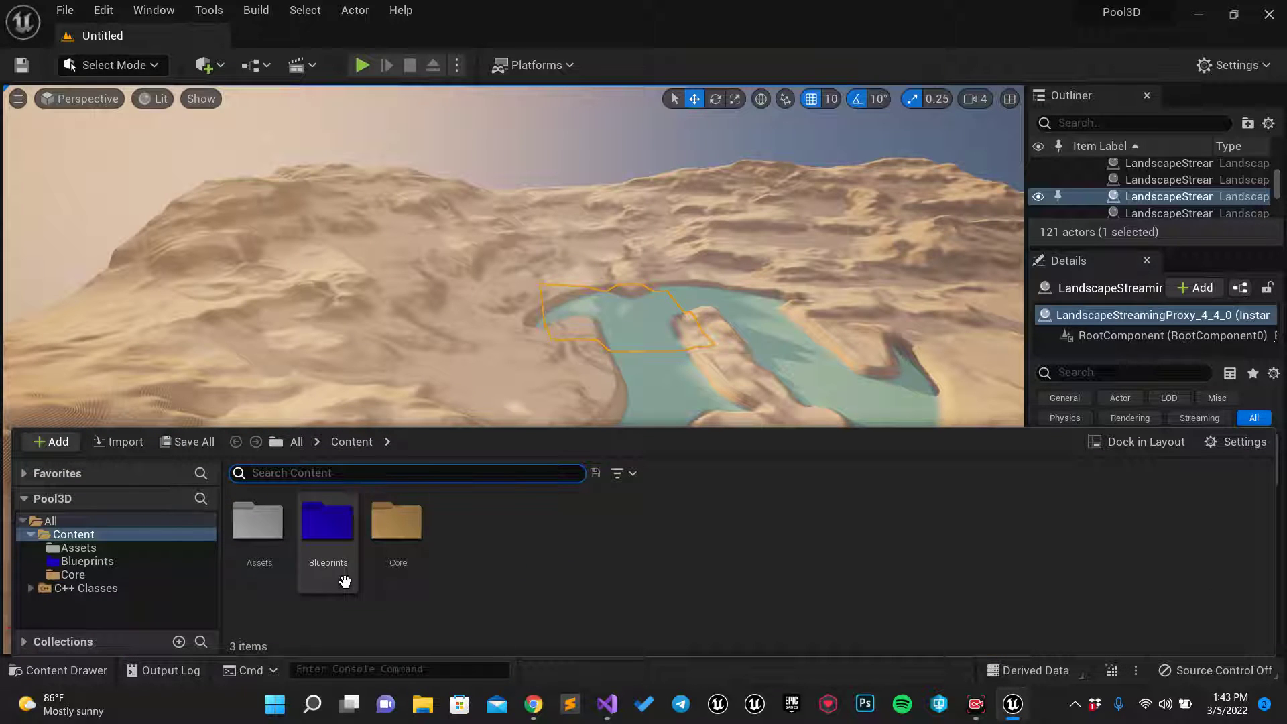
left_click(393, 533)
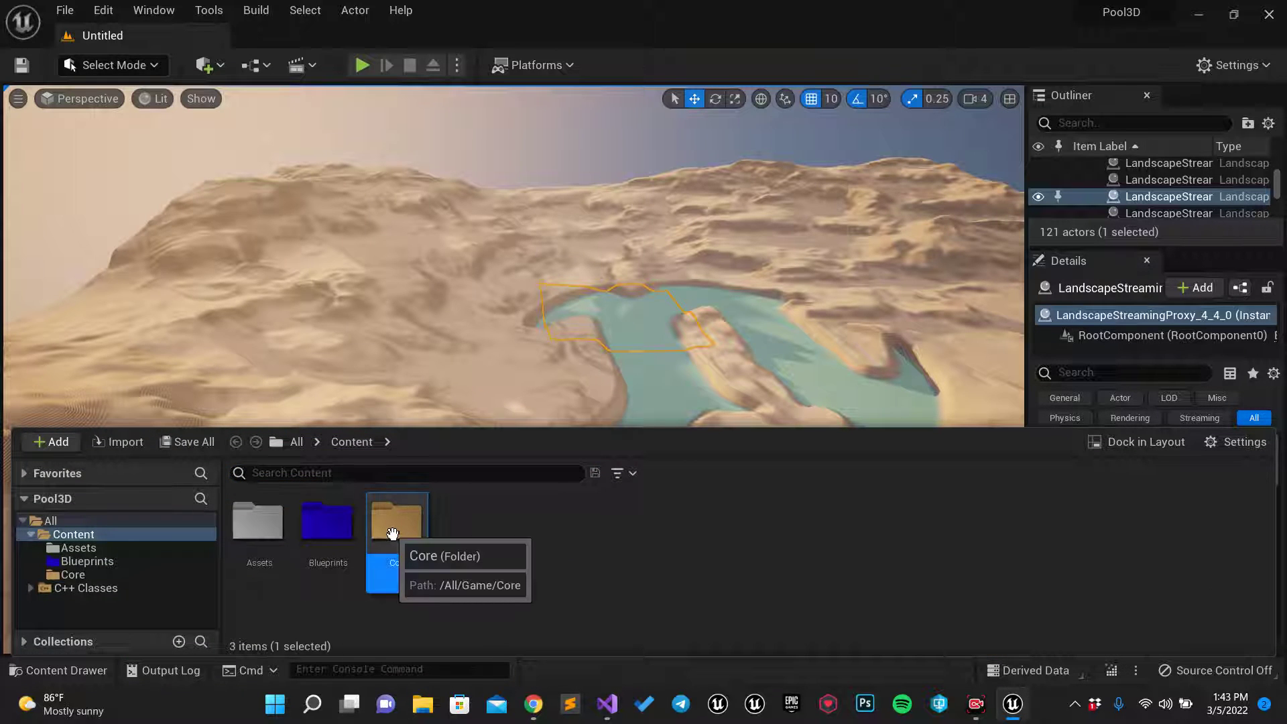
right_click(392, 533)
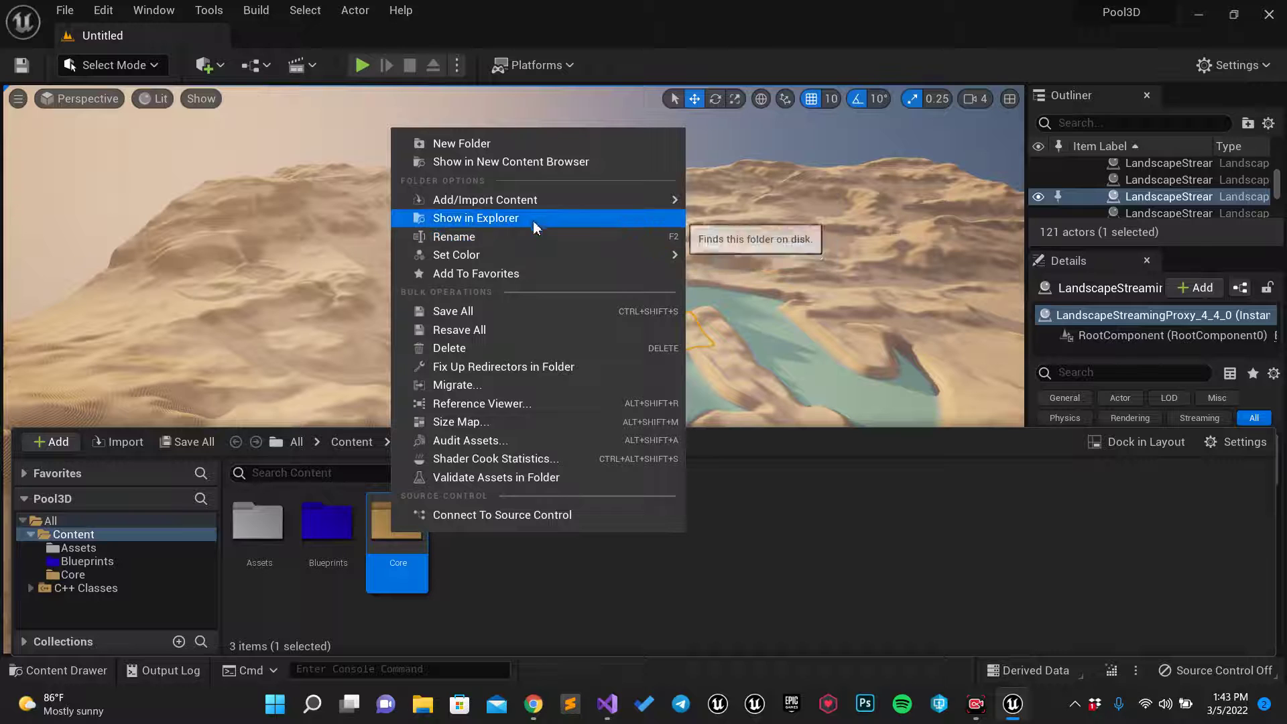
mouse_move(533, 254)
left_click(733, 263)
mouse_move(819, 373)
left_mouse_down()
mouse_move(777, 300)
mouse_move(756, 327)
mouse_move(766, 333)
left_mouse_up()
left_click(980, 660)
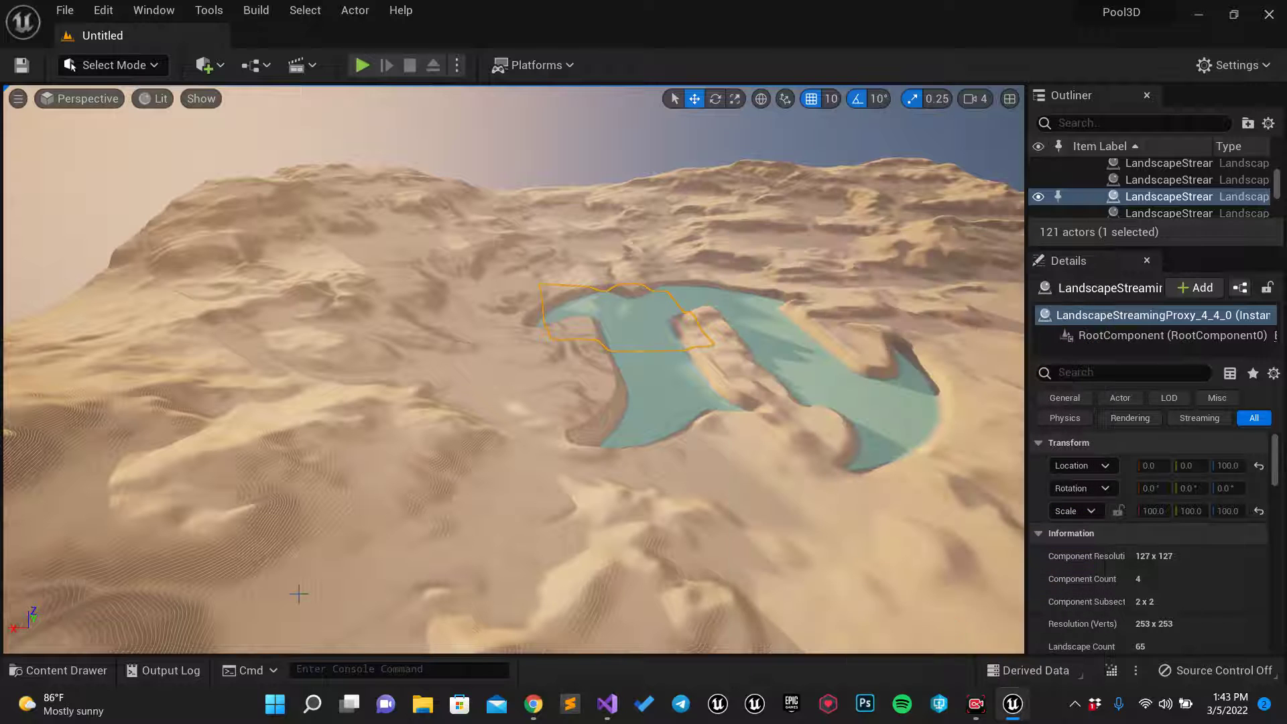
left_click(61, 672)
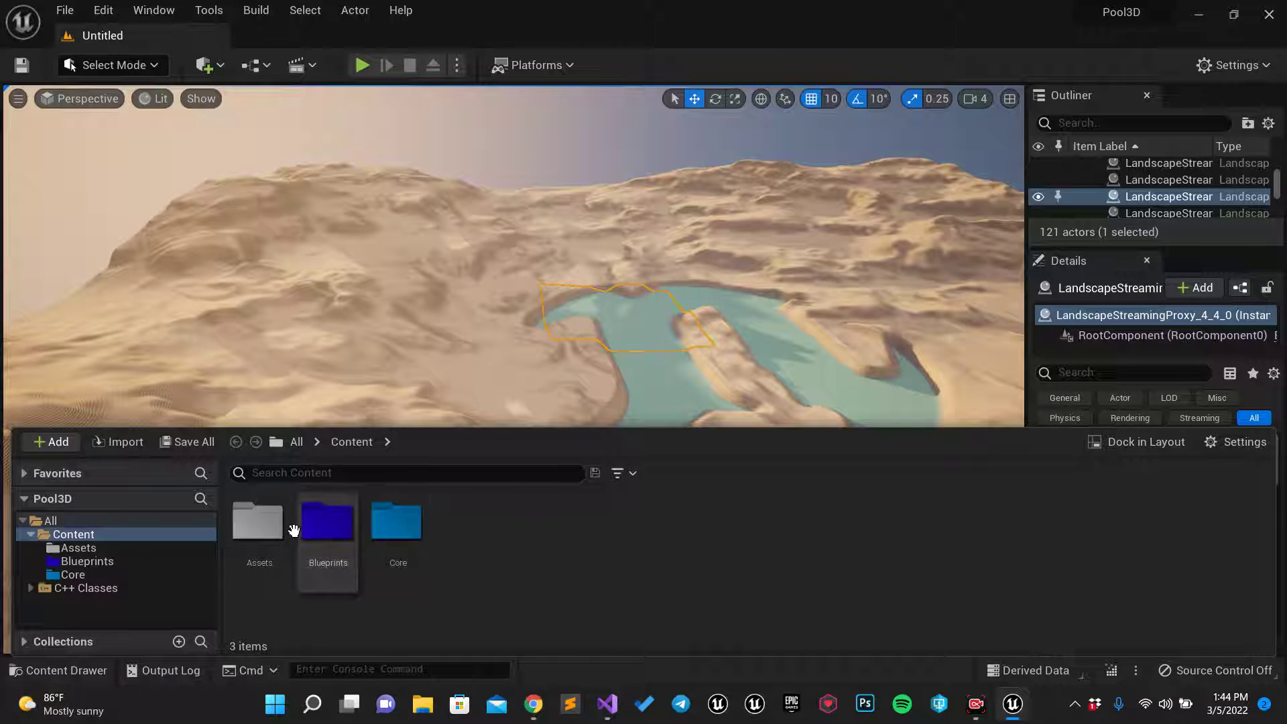
Inside Assets, create a new folder named StaticMeshs and open it
double_click(262, 524)
key("ctrl+shift+n")
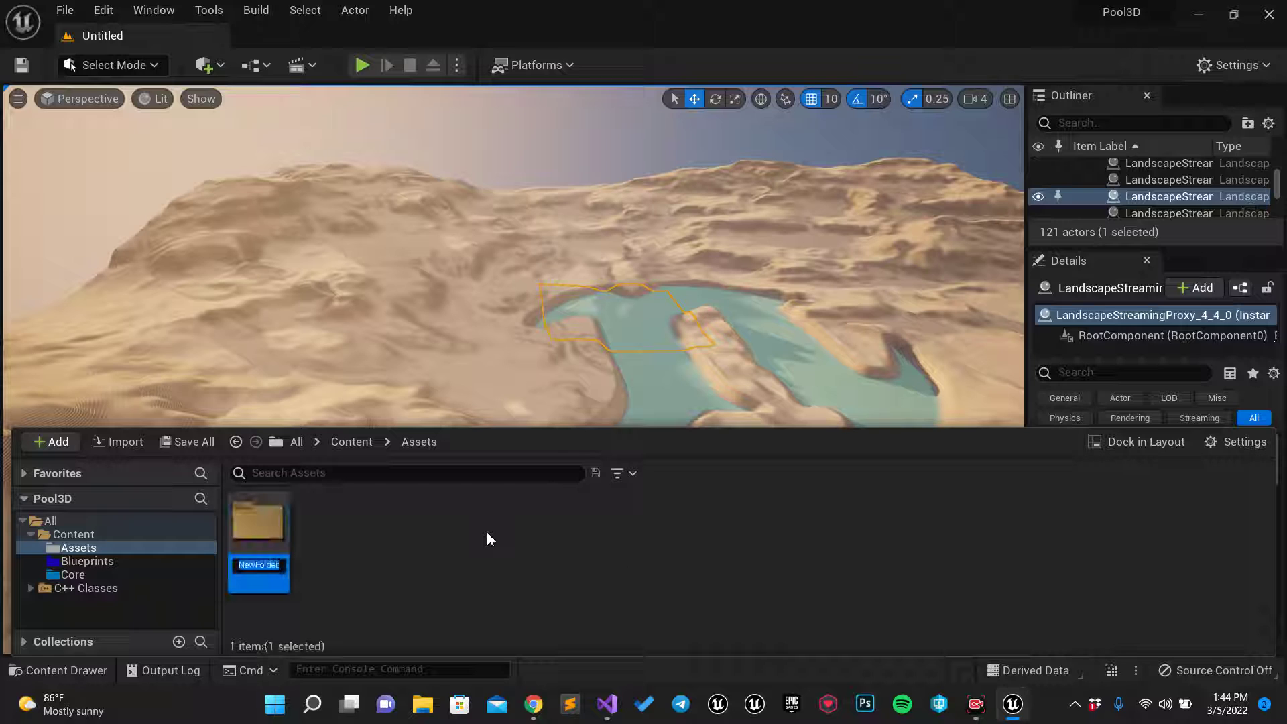
type("Mesh")
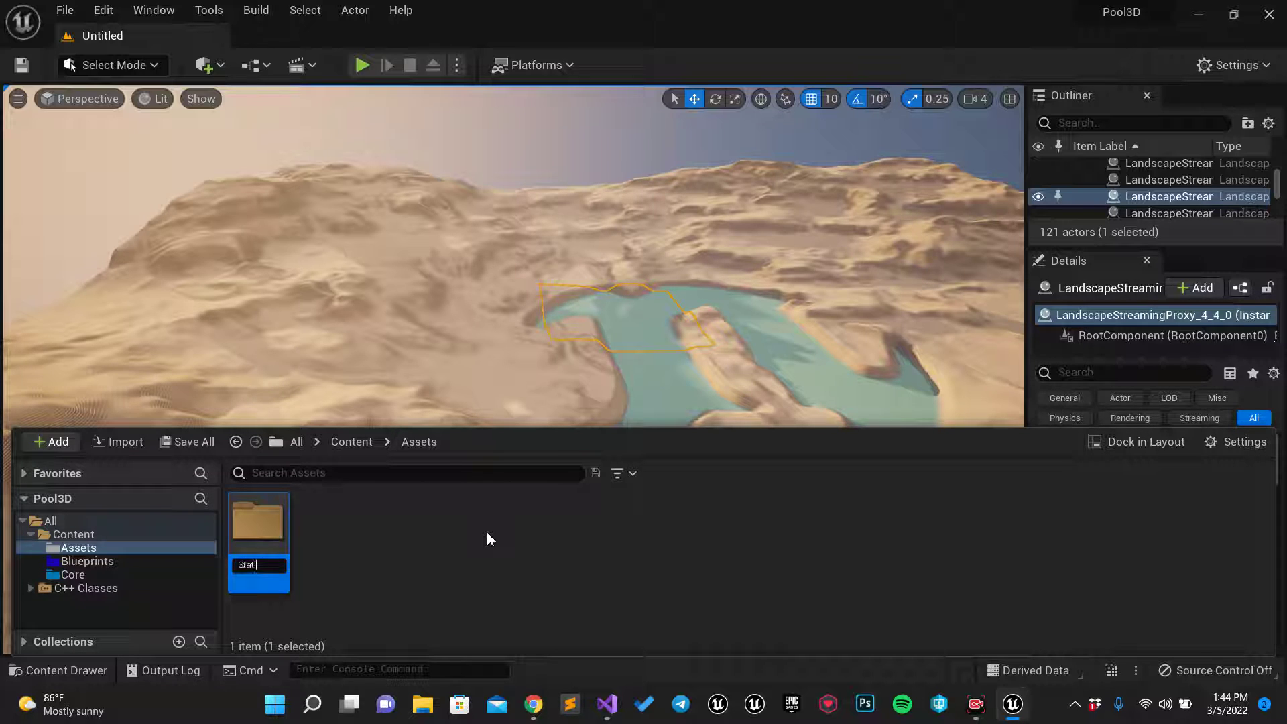
type("sh")
key("Return")
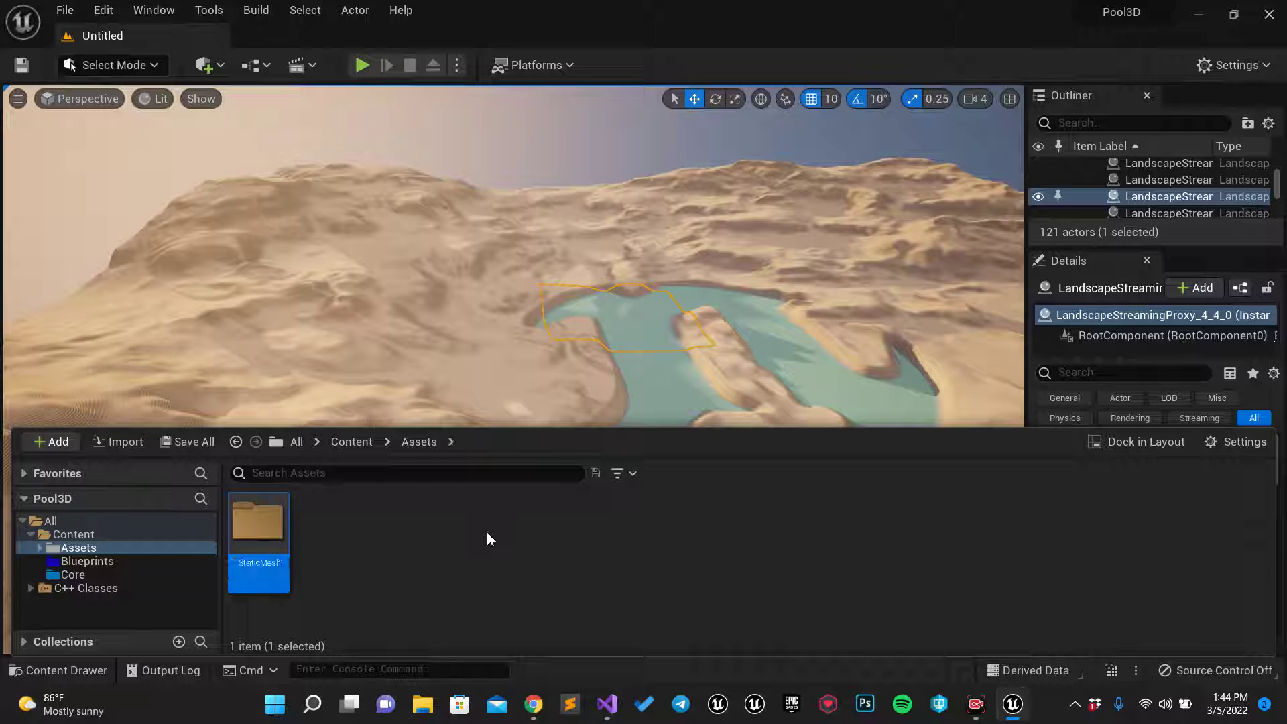
key("F2")
key("End")
type("s")
key("Return")
double_click(269, 572)
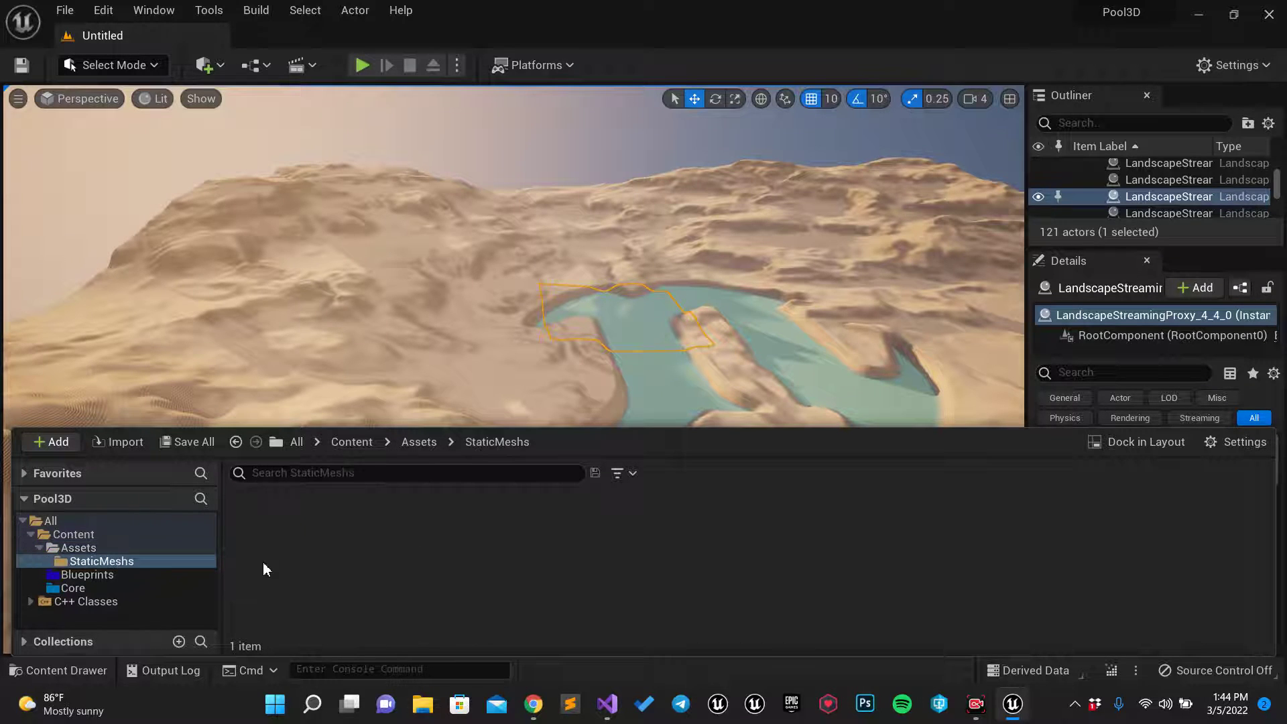
Correct the folder name to StaticMeshes, open it, and bring up File Explorer
left_click(410, 442)
key("ctrl+space")
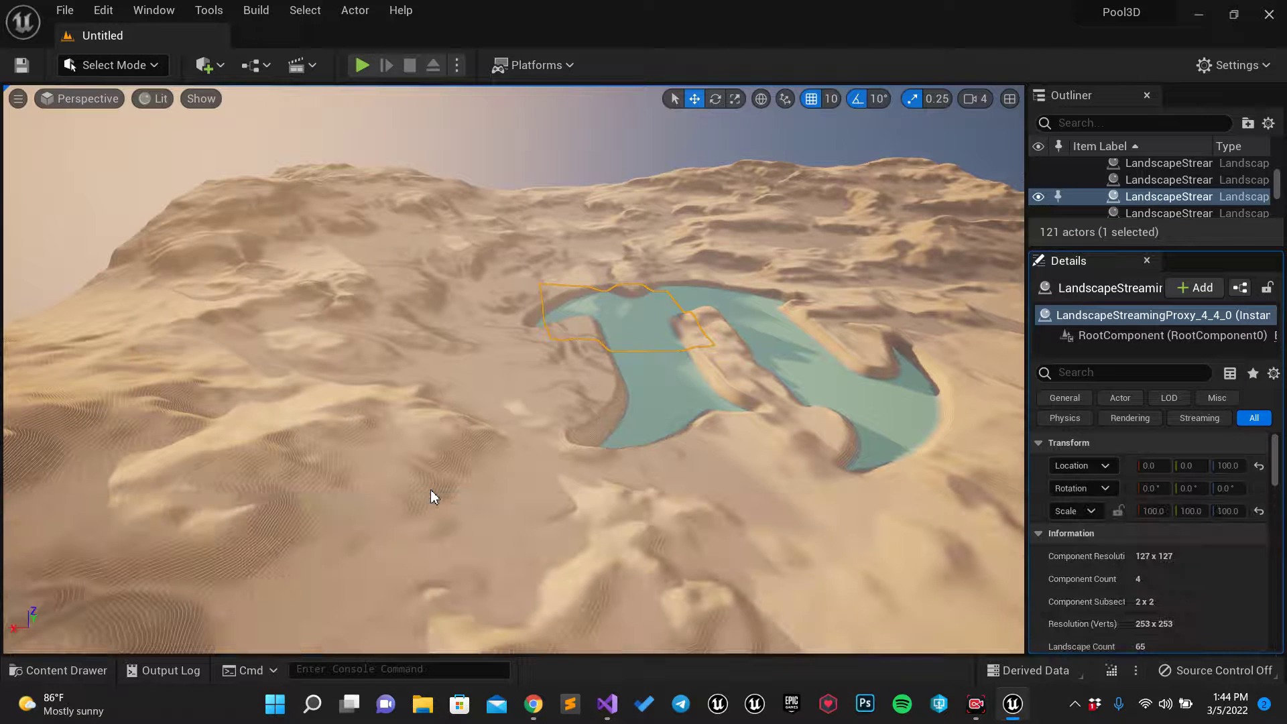
key("ctrl+space")
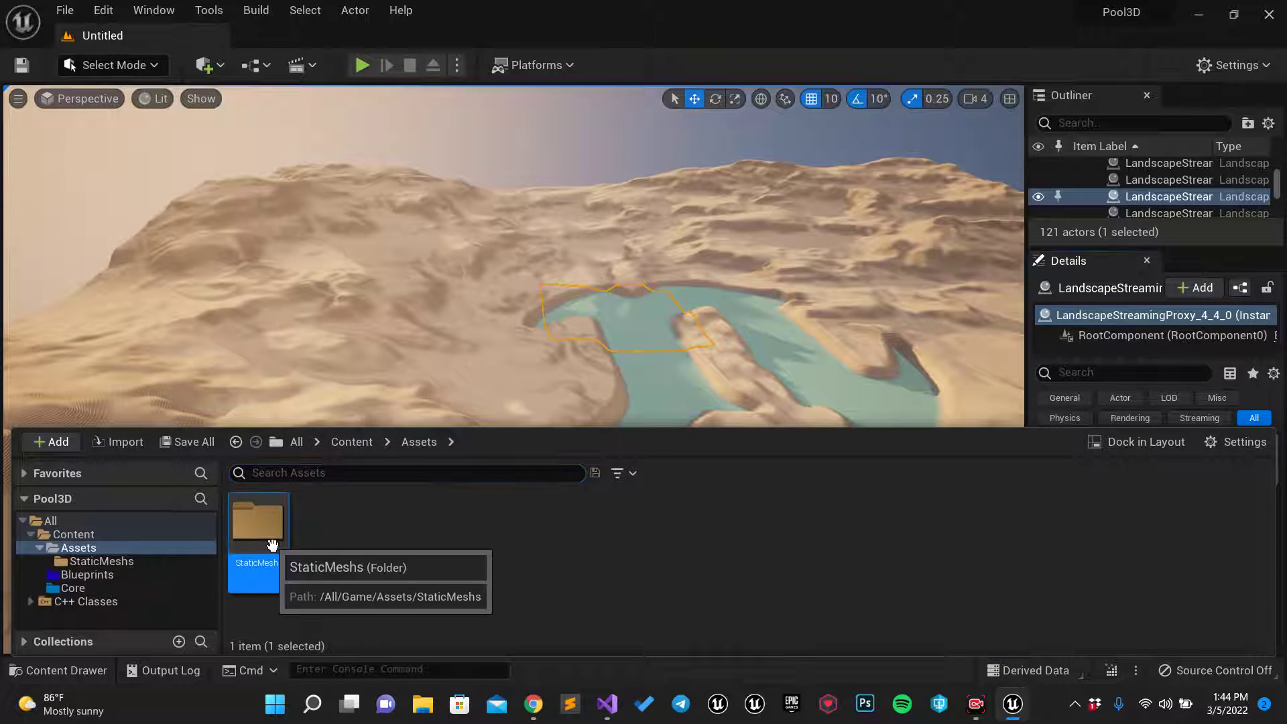
key("F2")
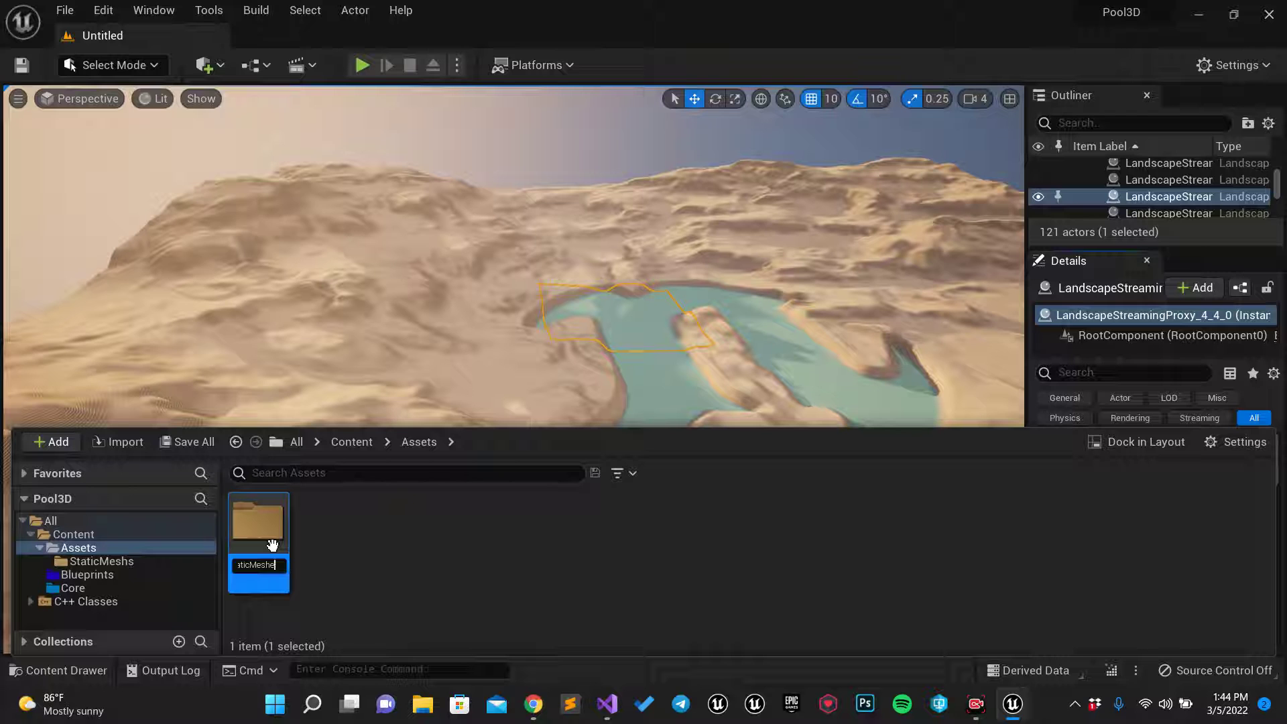
type("s")
key("Return")
double_click(272, 544)
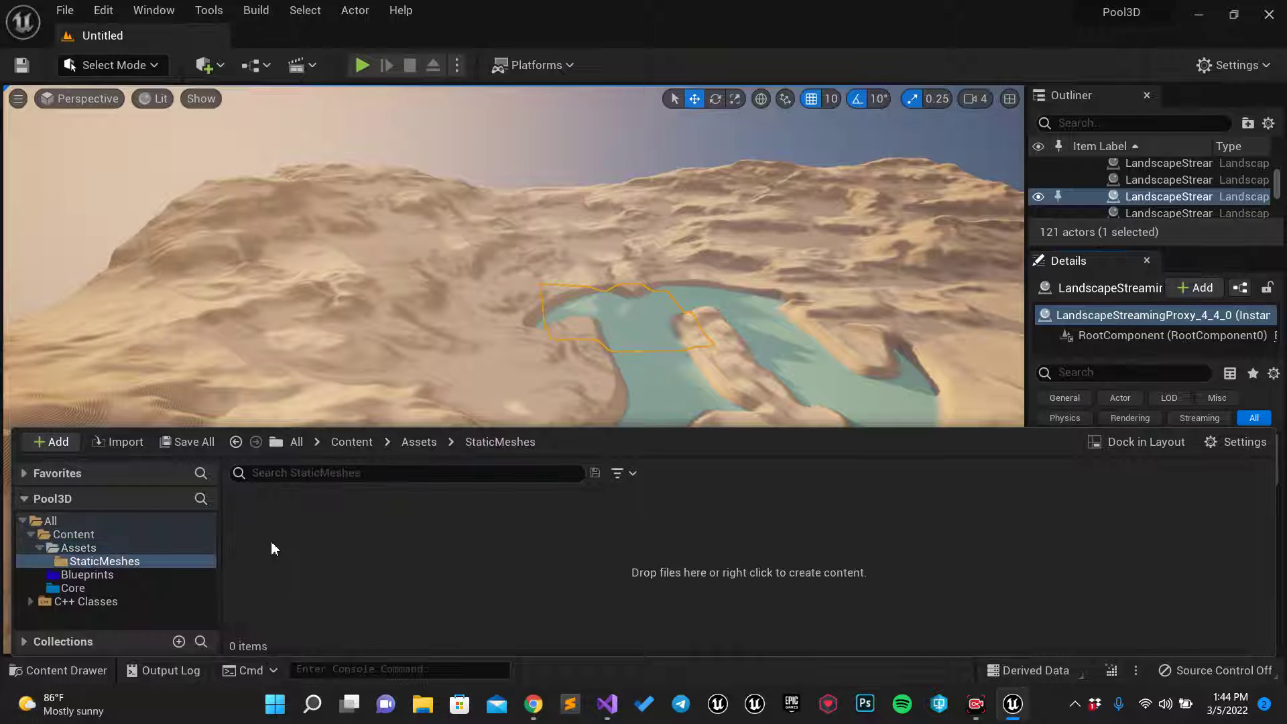
key("super+e")
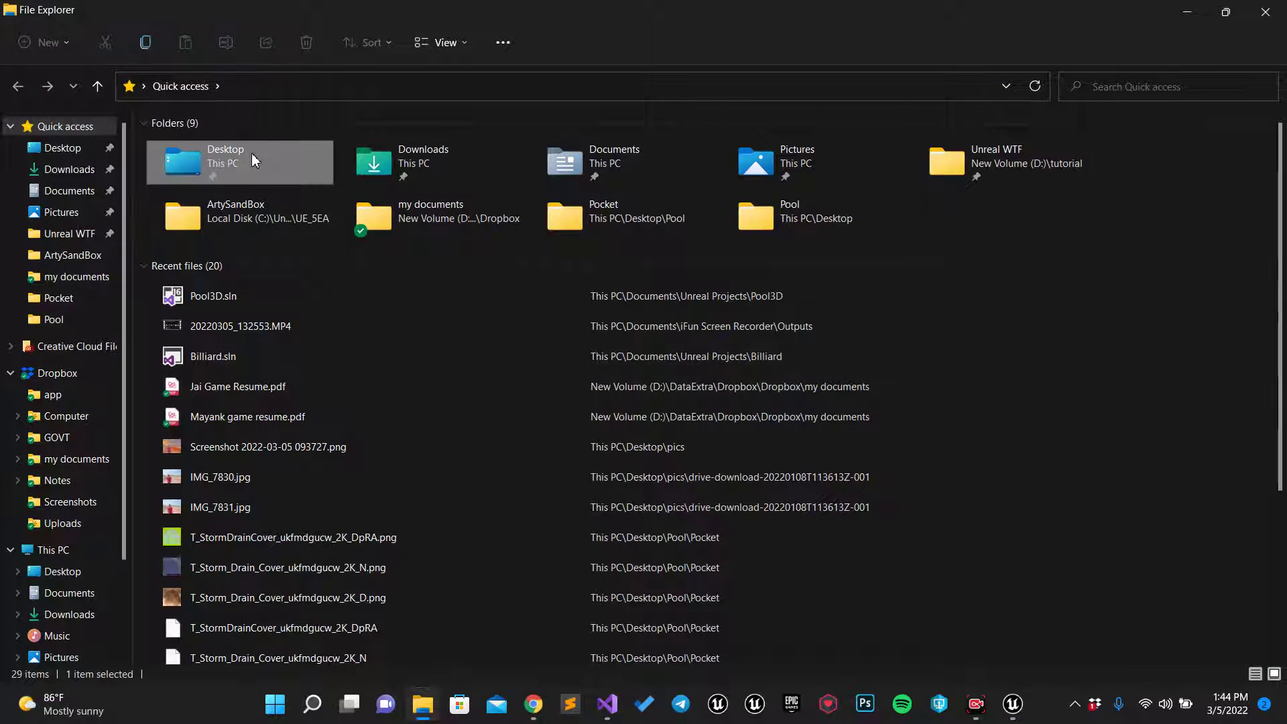
Drag poolBall.FBX and poolTable.fbx from the Desktop's Pool folder into Unreal's StaticMeshes folder
double_click(251, 153)
double_click(223, 167)
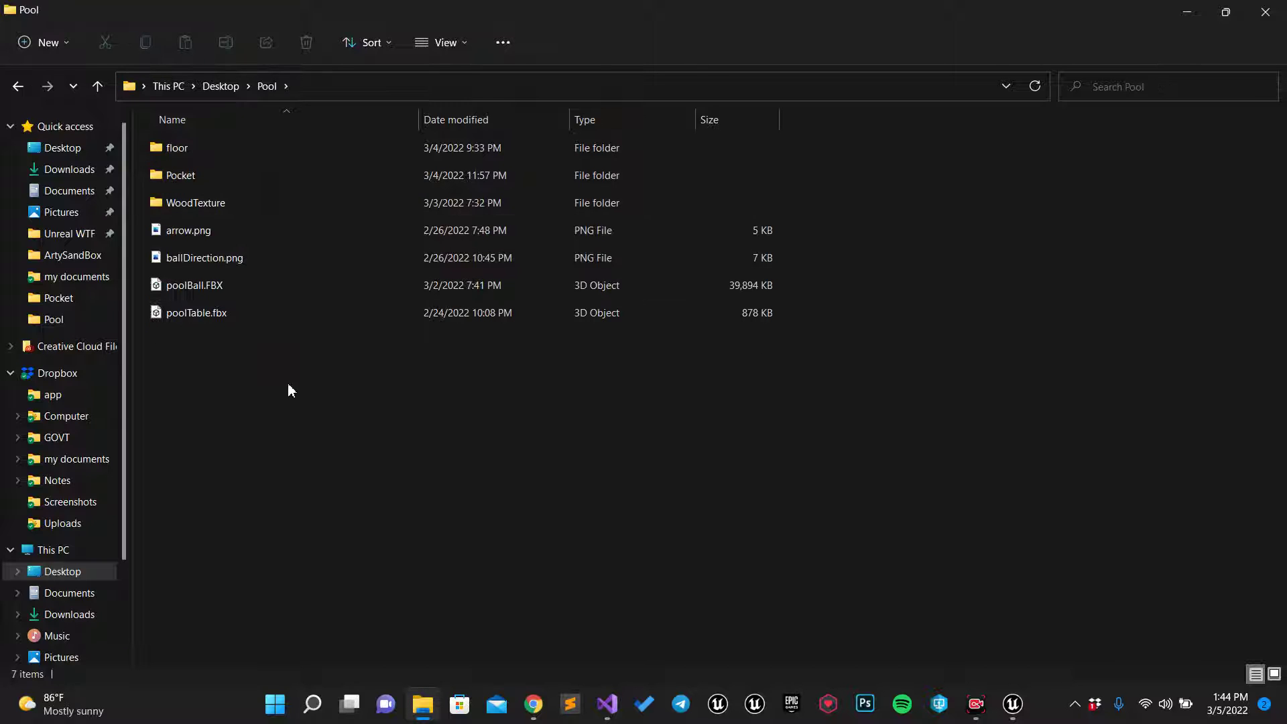
left_click_drag(292, 370, 250, 296)
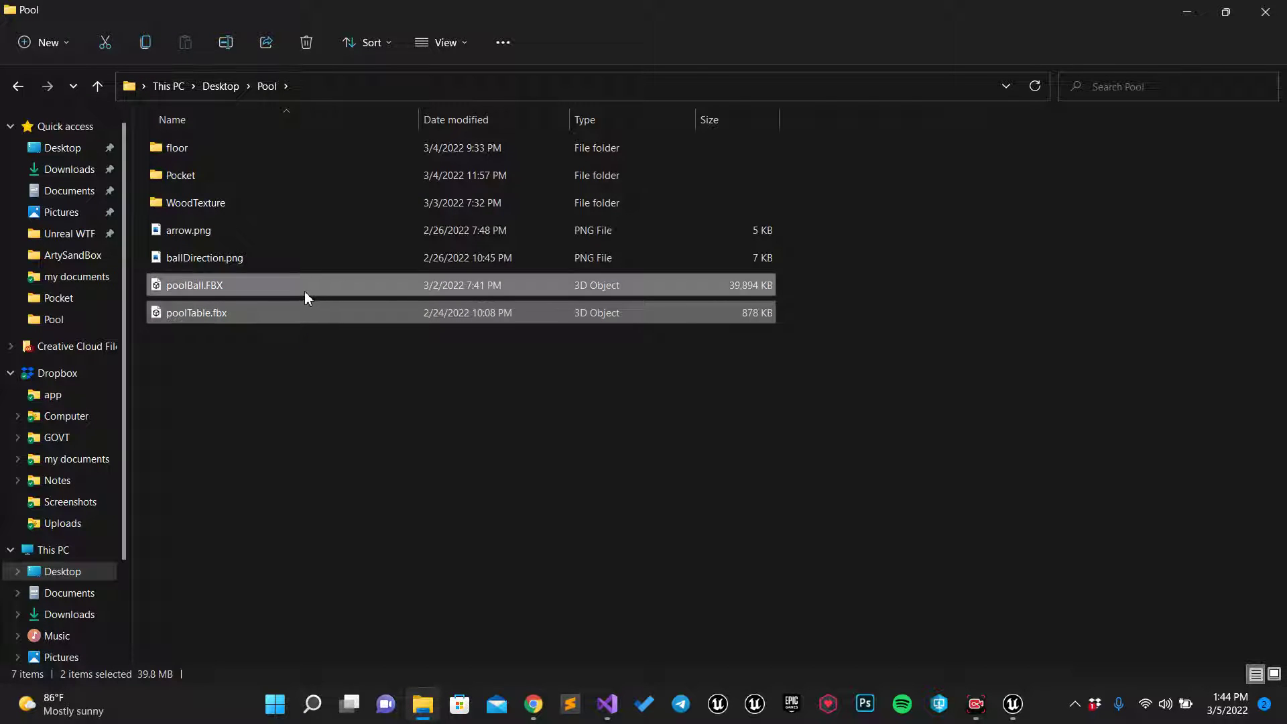
key("alt+Tab")
left_click_drag(649, 341, 503, 534)
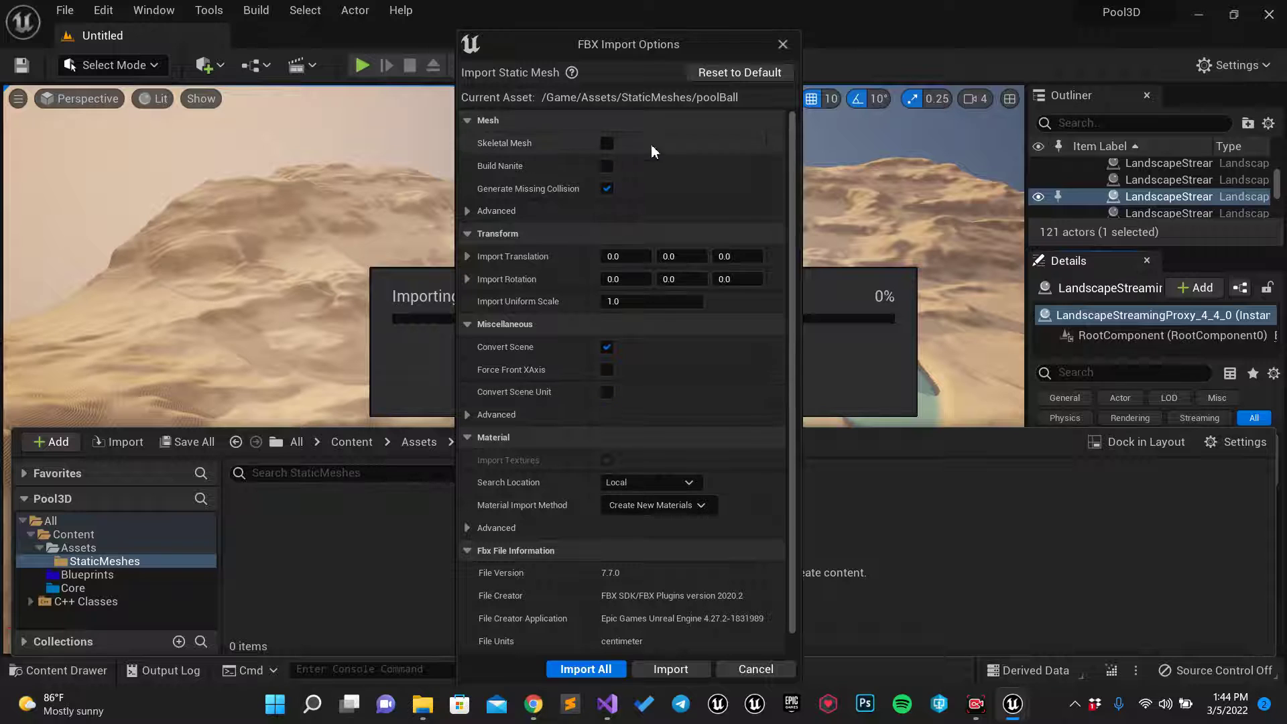
Import both FBX files with the same settings for all, then close the import windows
scroll(623, 429, "down", 1)
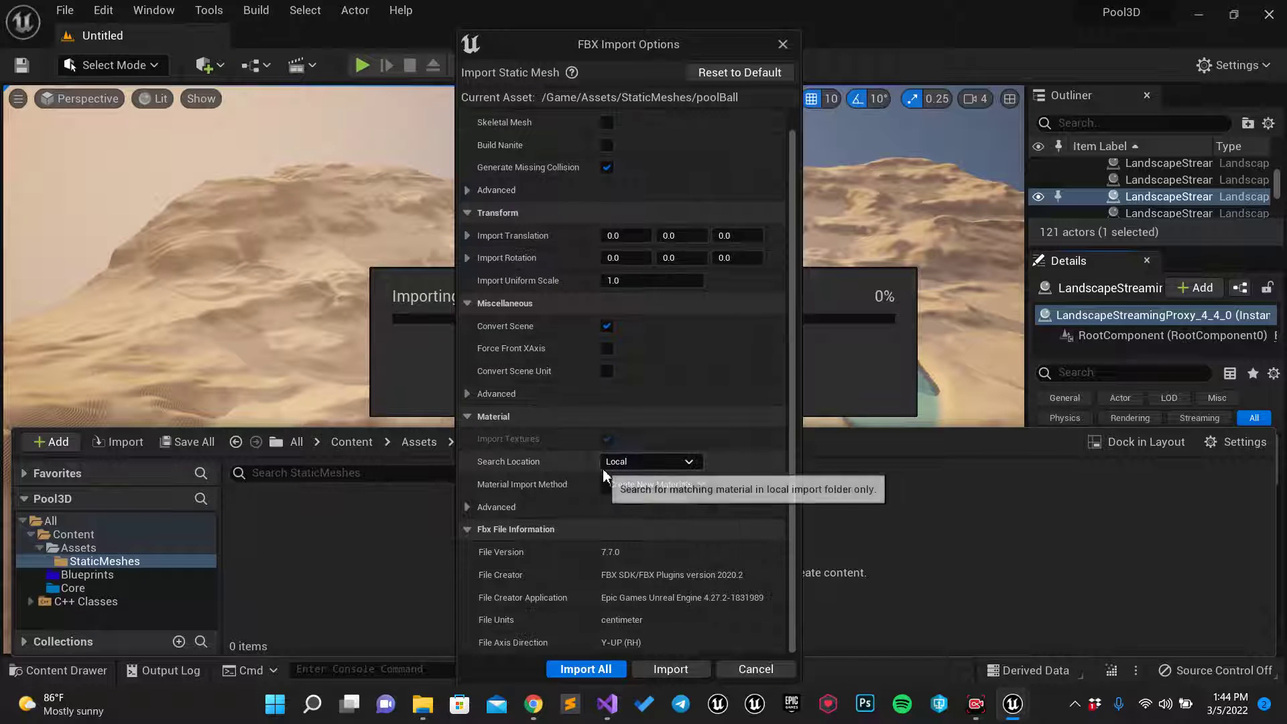
left_click(599, 665)
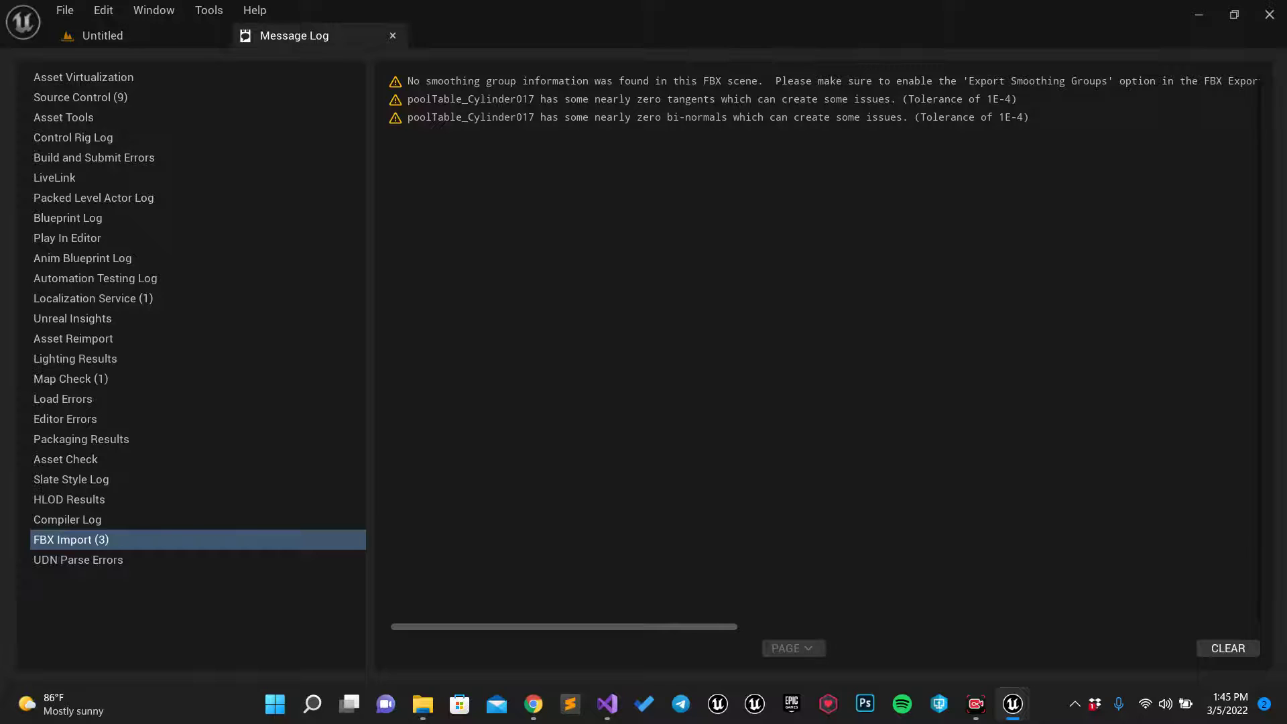
left_click_drag(326, 50, 507, 252)
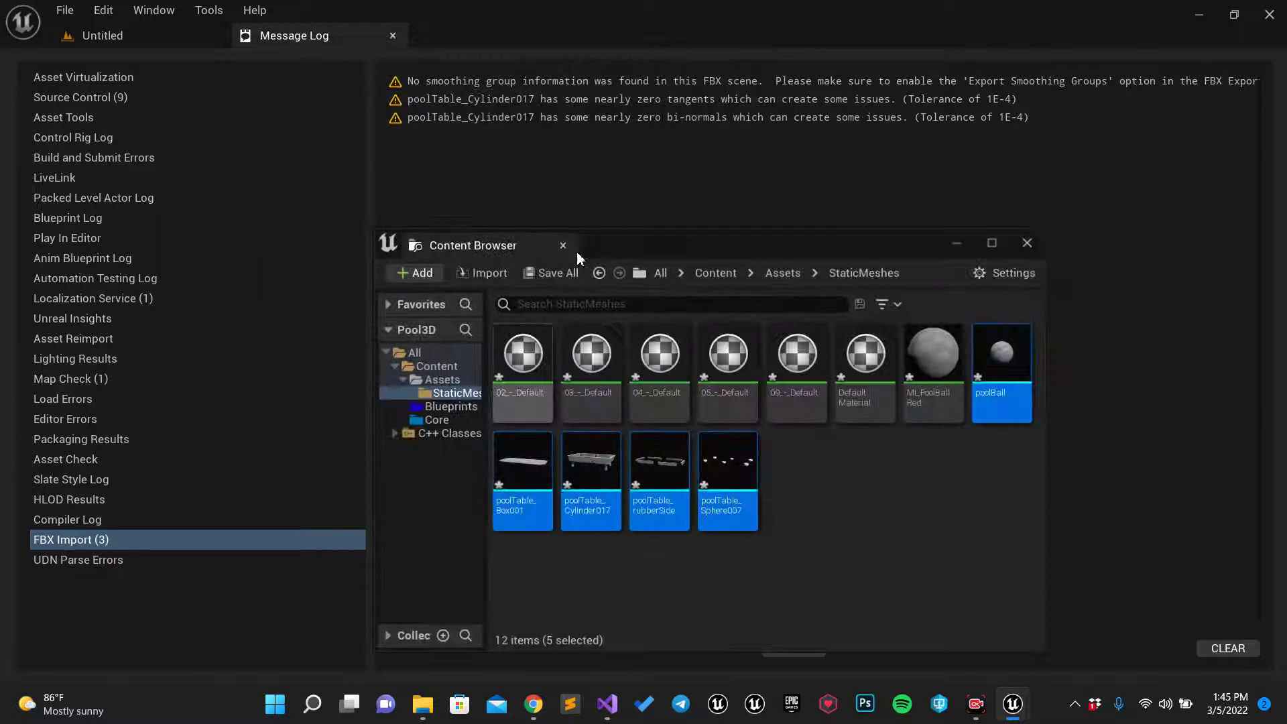
left_click(562, 245)
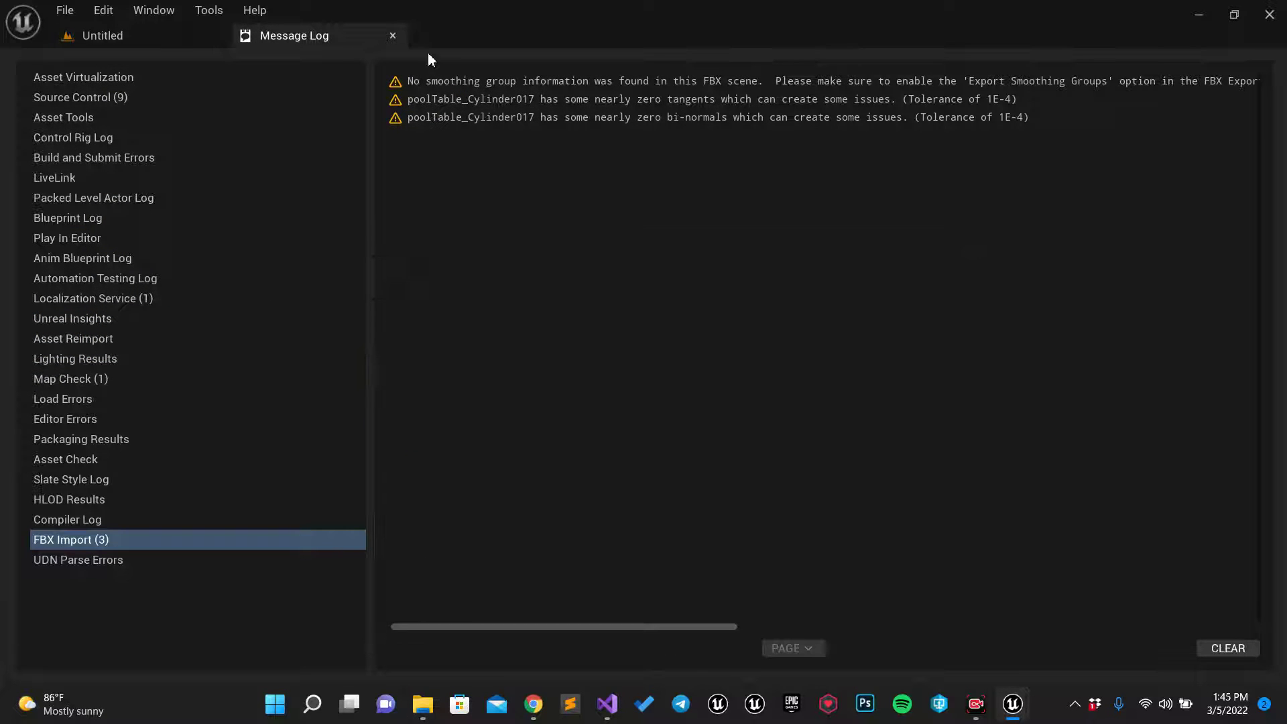
left_click(395, 37)
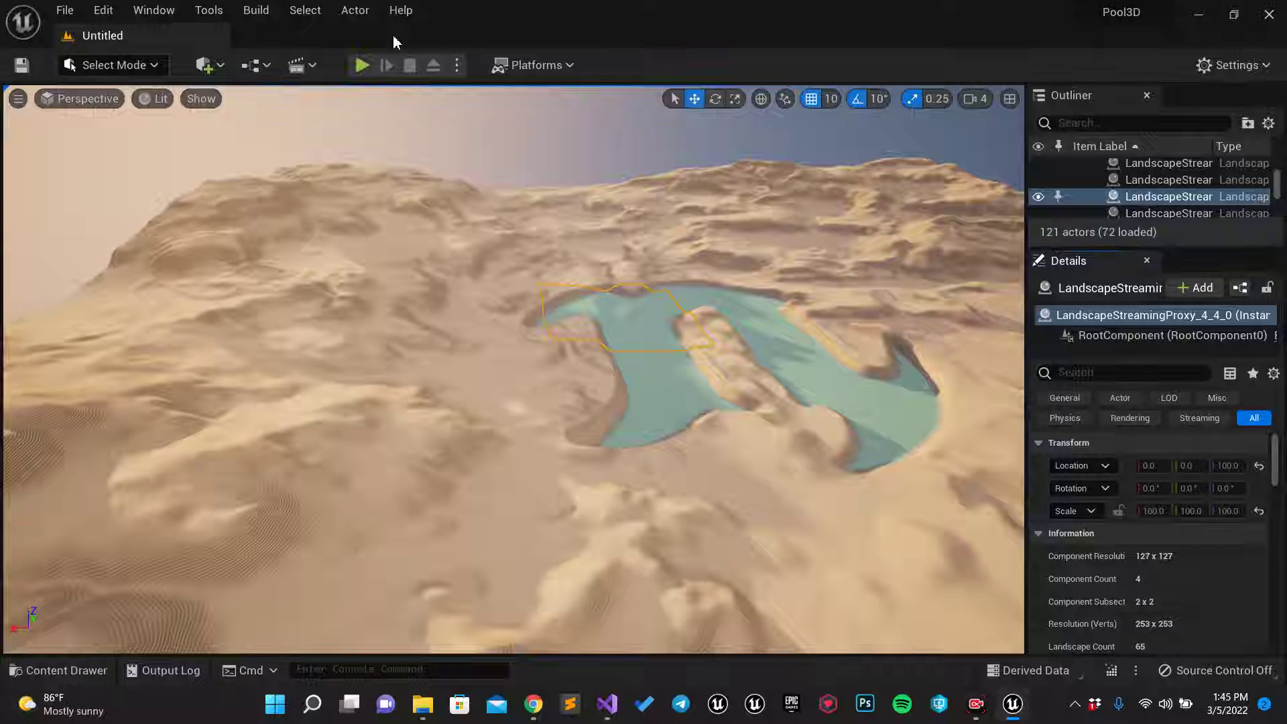
Dock the content browser below the viewport, enlarge it, and select the poolBall asset
left_click(59, 670)
left_click(1128, 443)
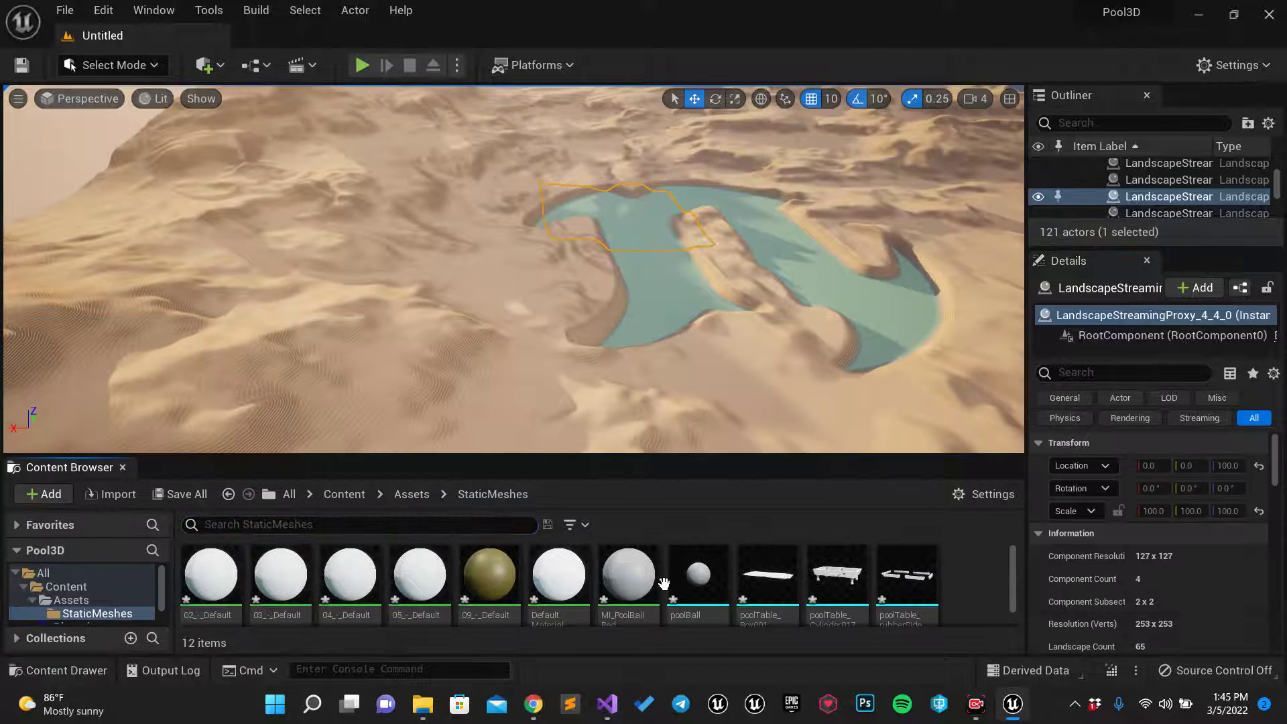
left_click_drag(638, 458, 637, 385)
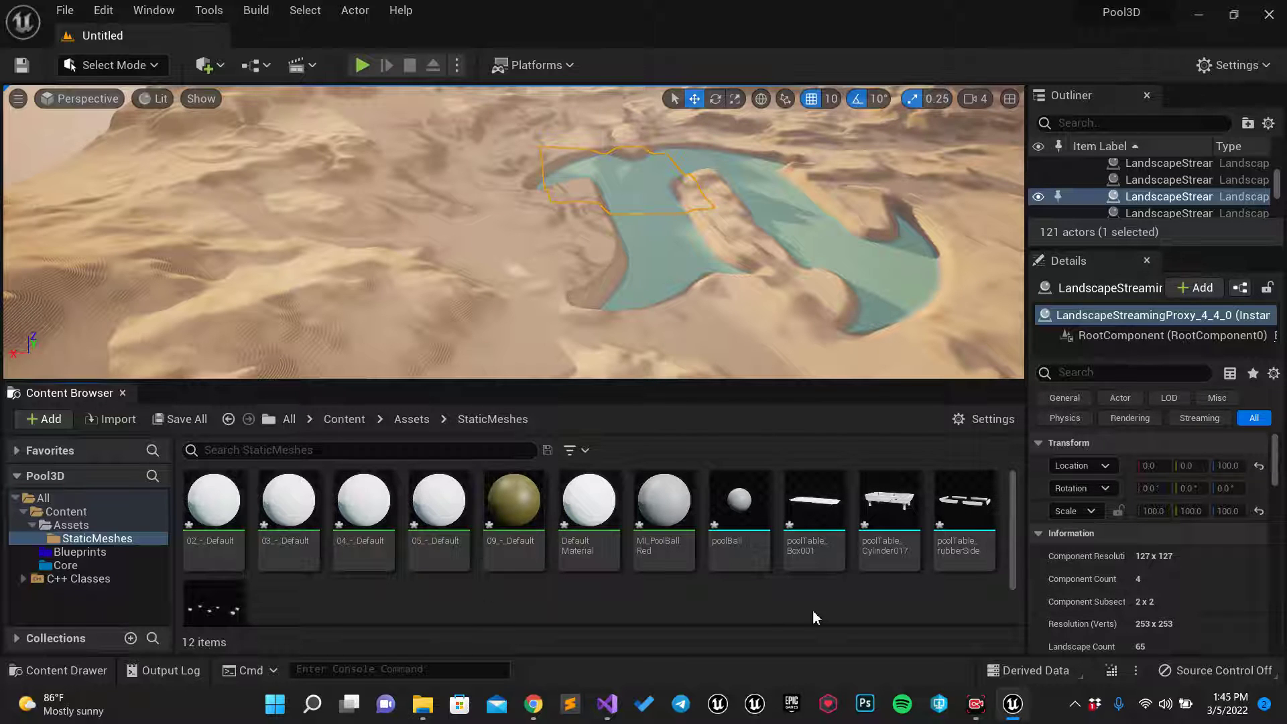
left_click(738, 530)
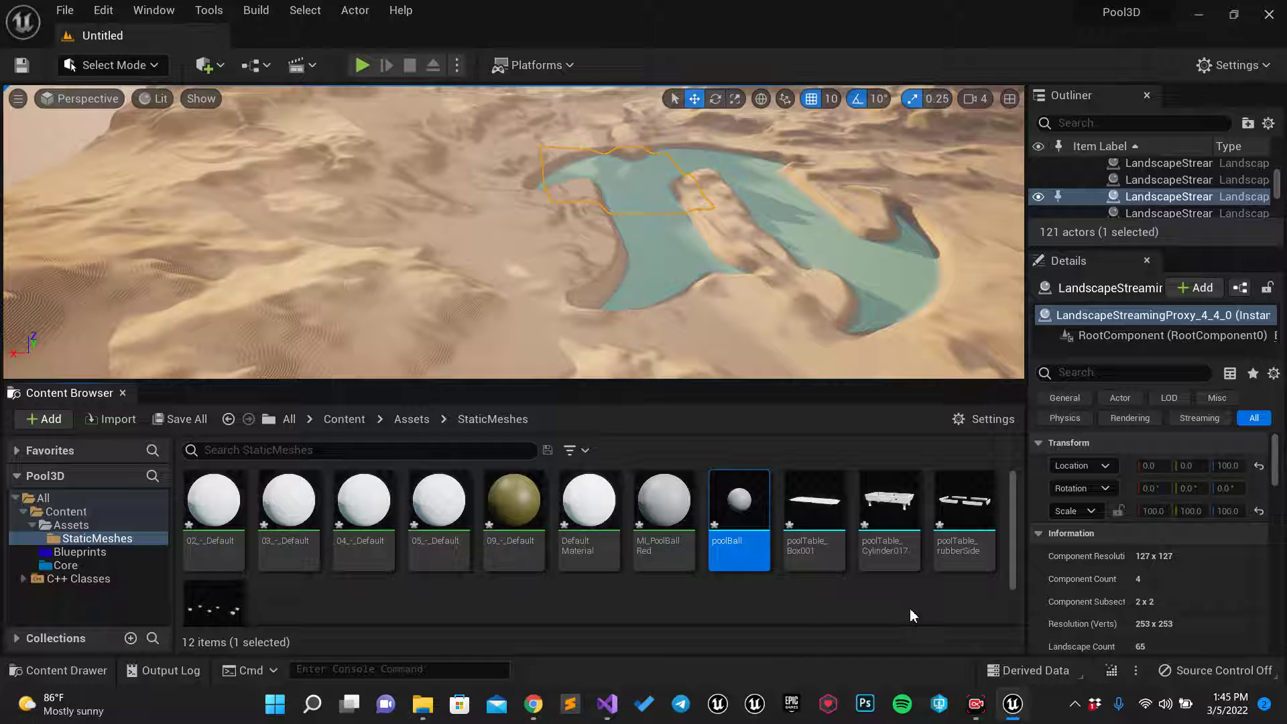
mouse_move(760, 513)
Create a Materials folder inside Assets
scroll(562, 578, "down", 1)
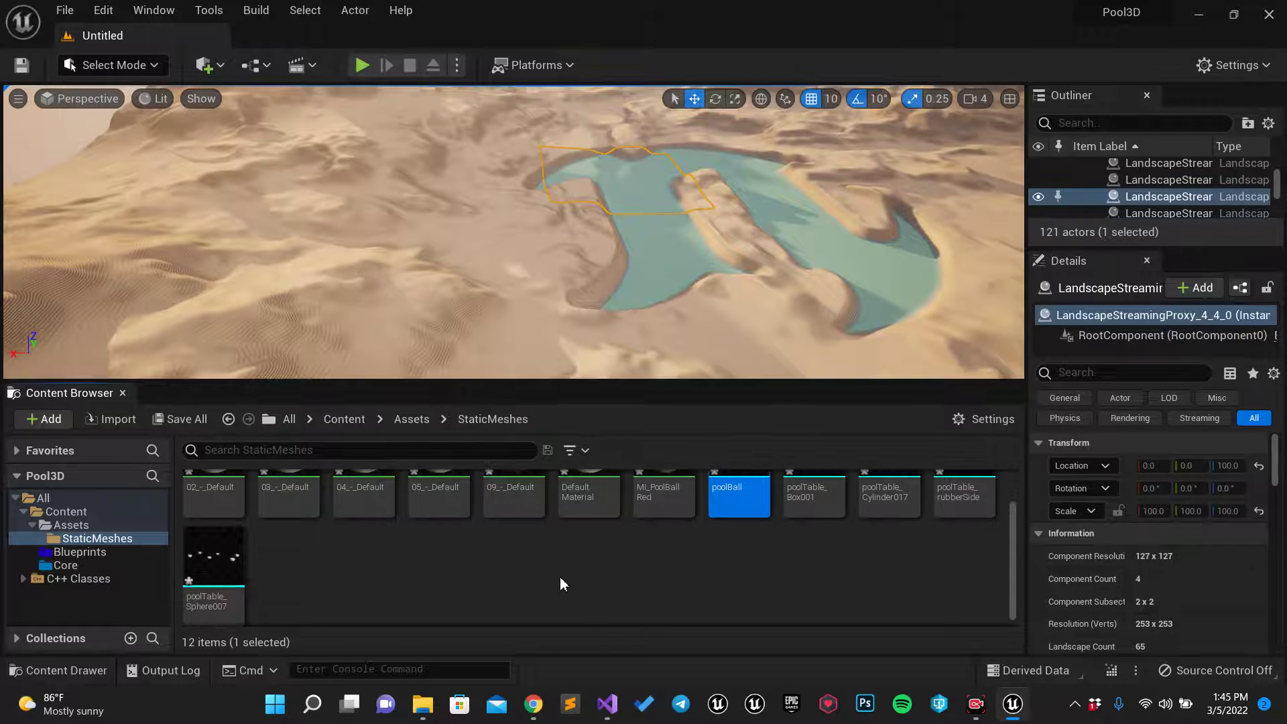
left_click(412, 420)
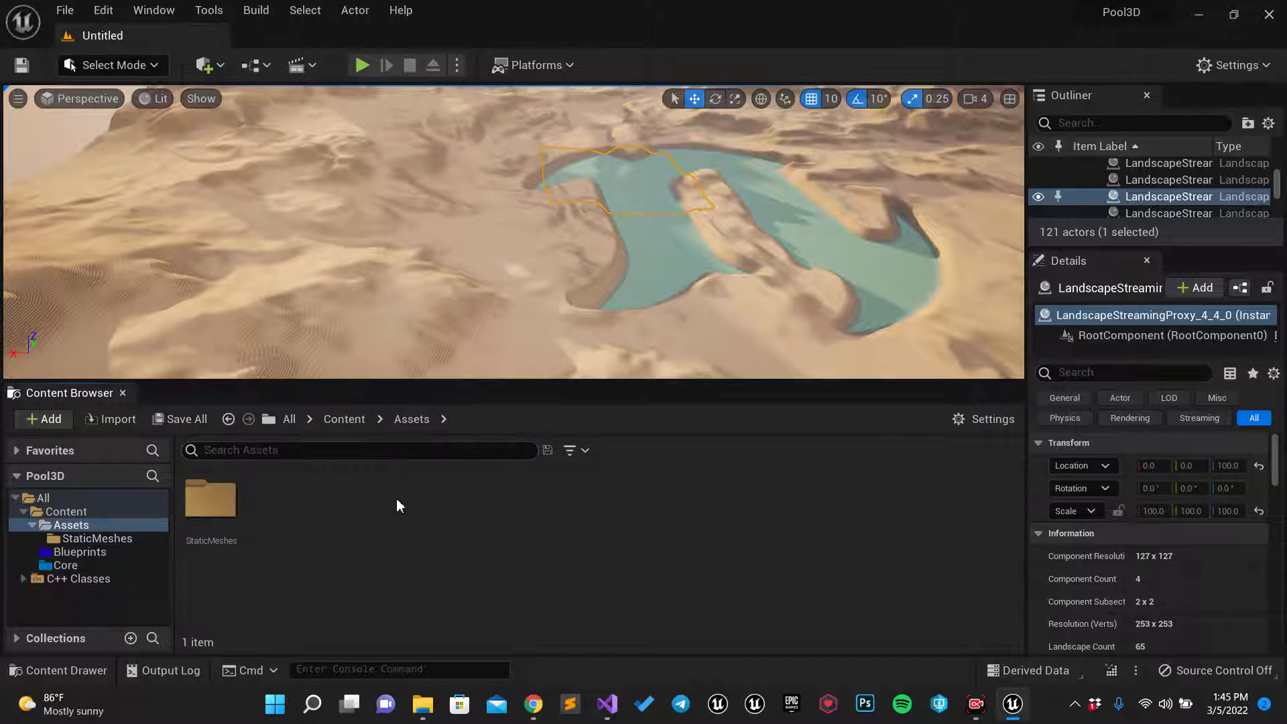
key("ctrl+shift+n")
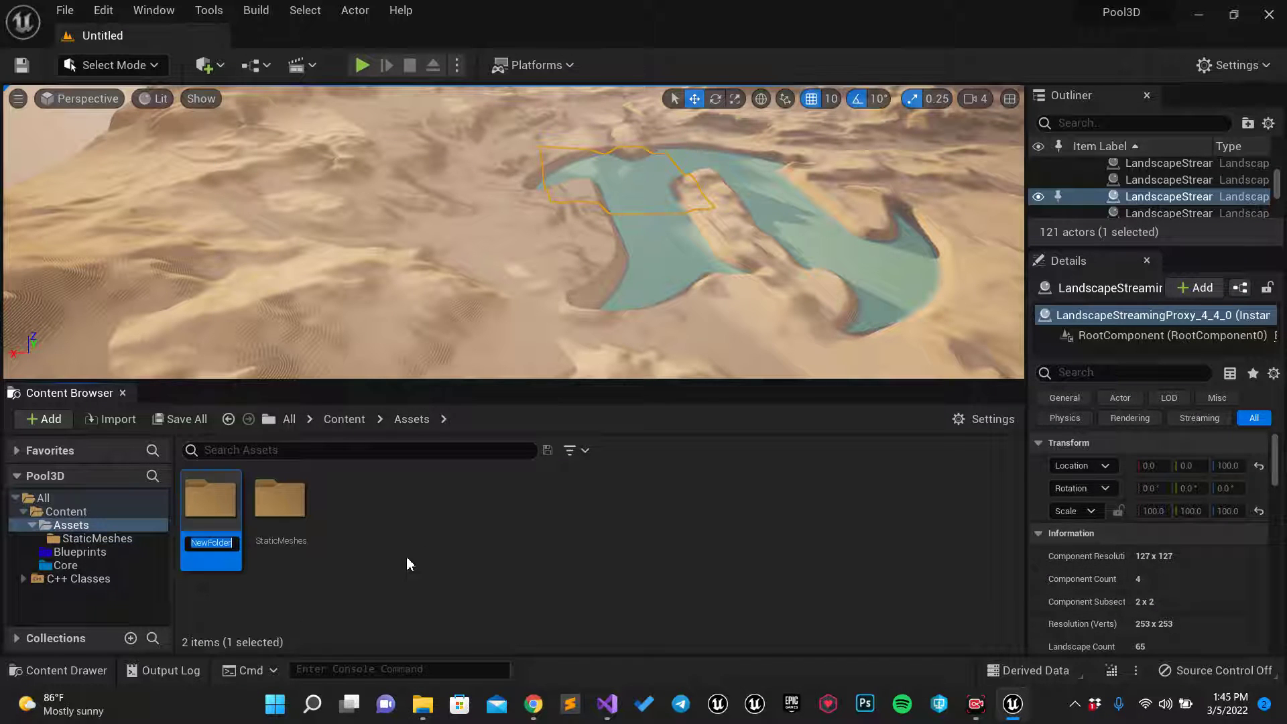
type("Materials")
key("Return")
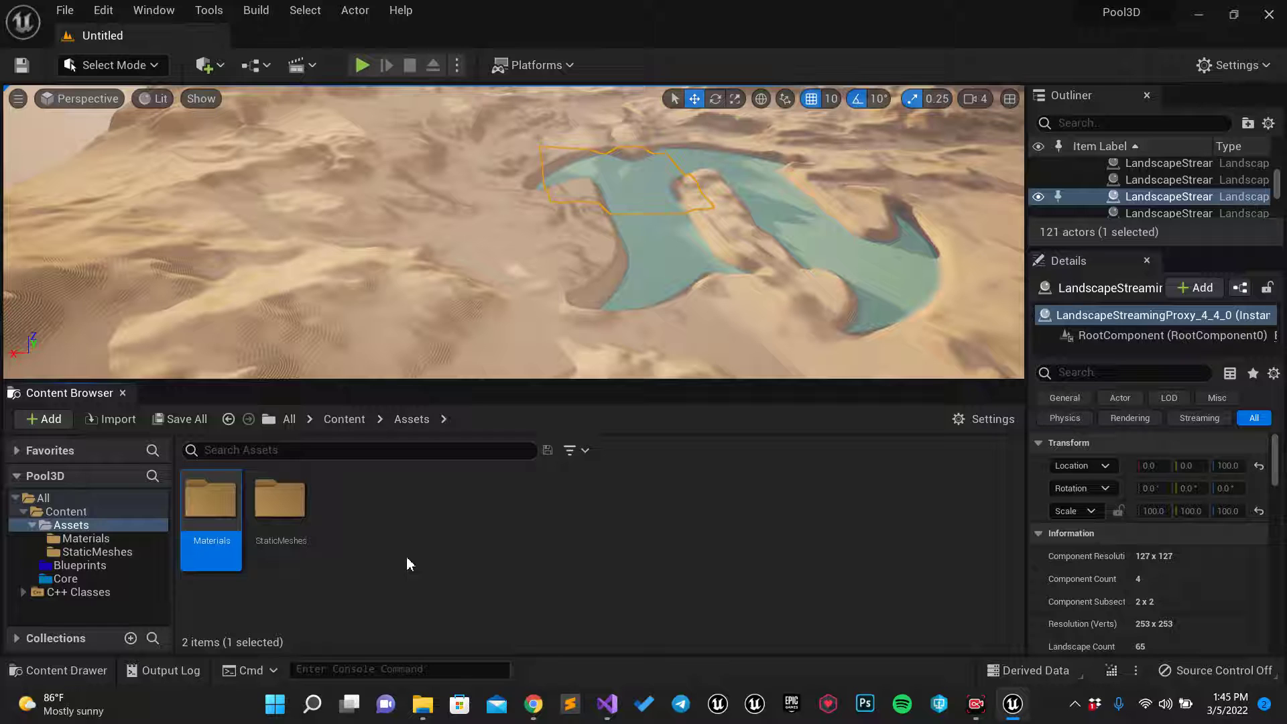
Move the seven materials, 02_-_Default through MI_PoolBallRed, from StaticMeshes into Materials
double_click(280, 501)
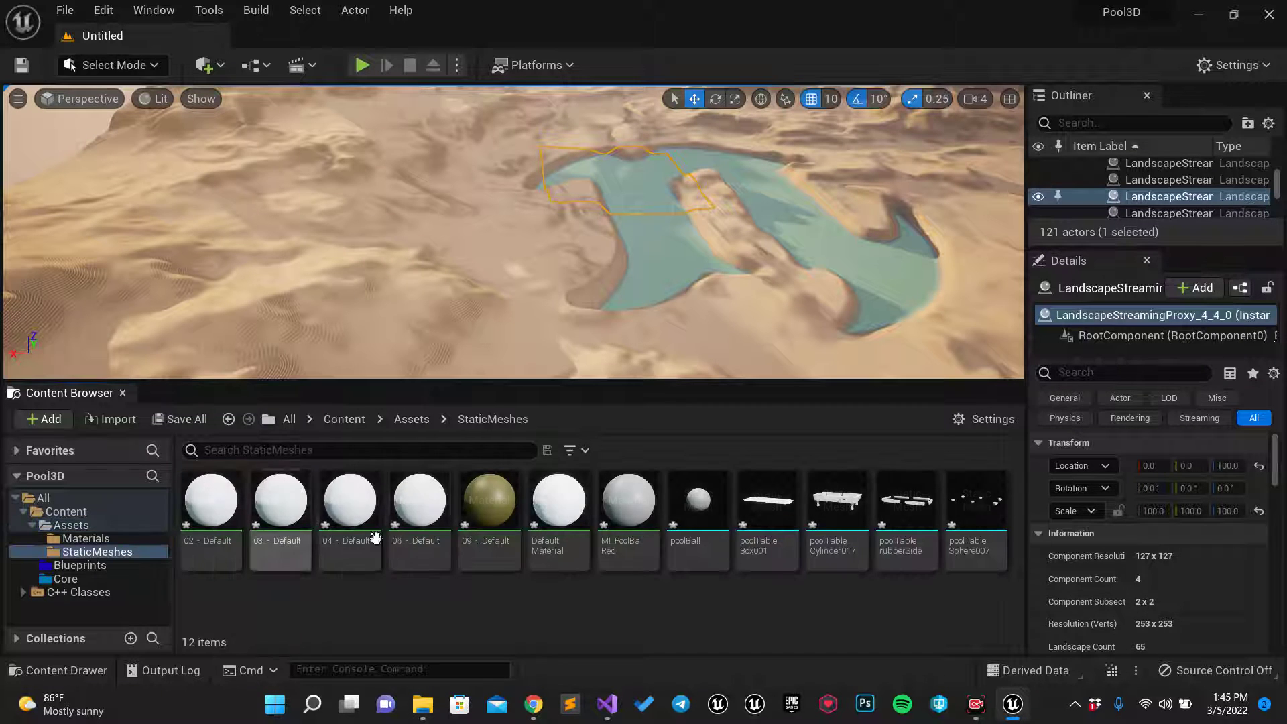
left_click(210, 509)
left_click(626, 529, "shift")
left_click_drag(212, 515, 126, 560)
left_click(168, 580)
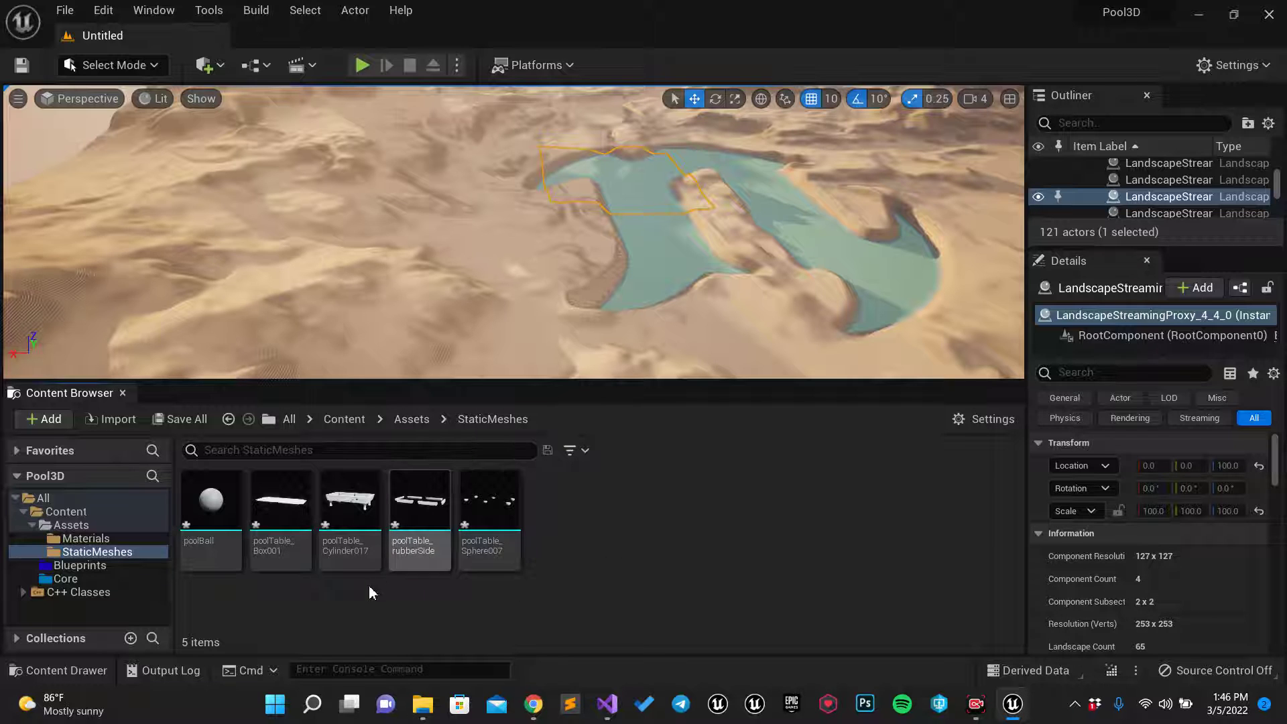
Create a PoolTable folder in StaticMeshes and move the four poolTable meshes into it
key("ctrl+shift+n")
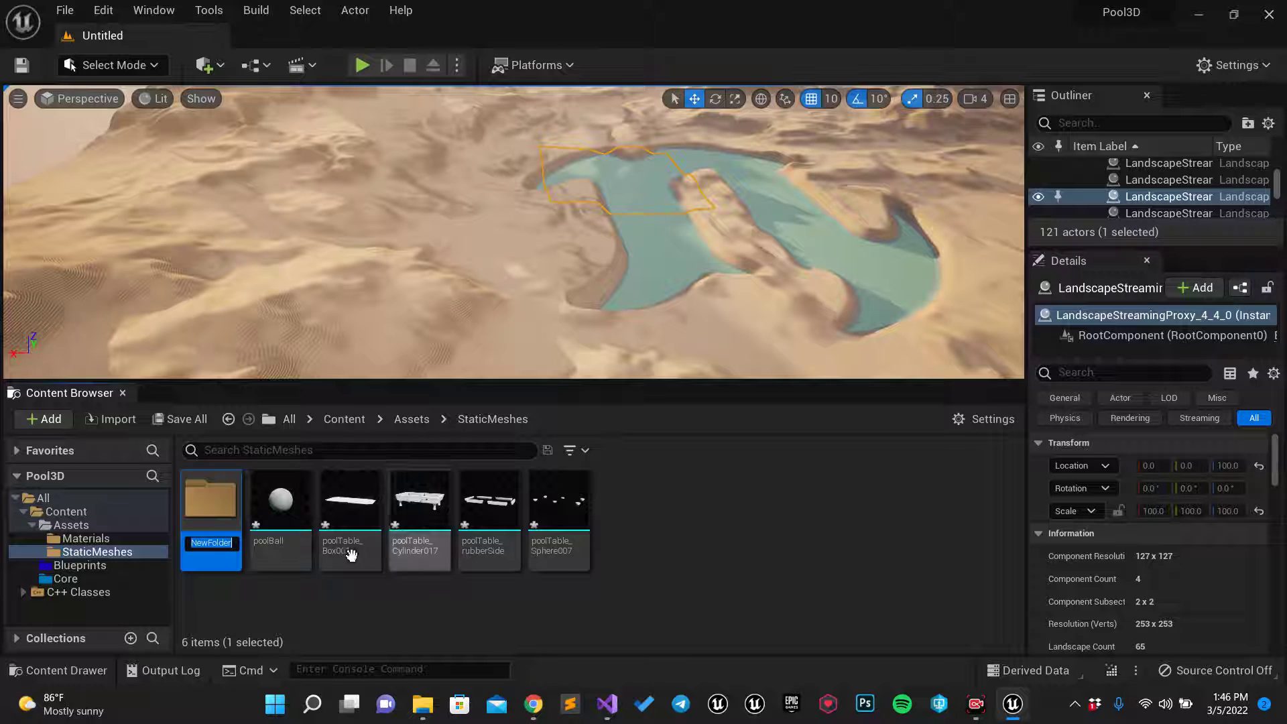
type("F")
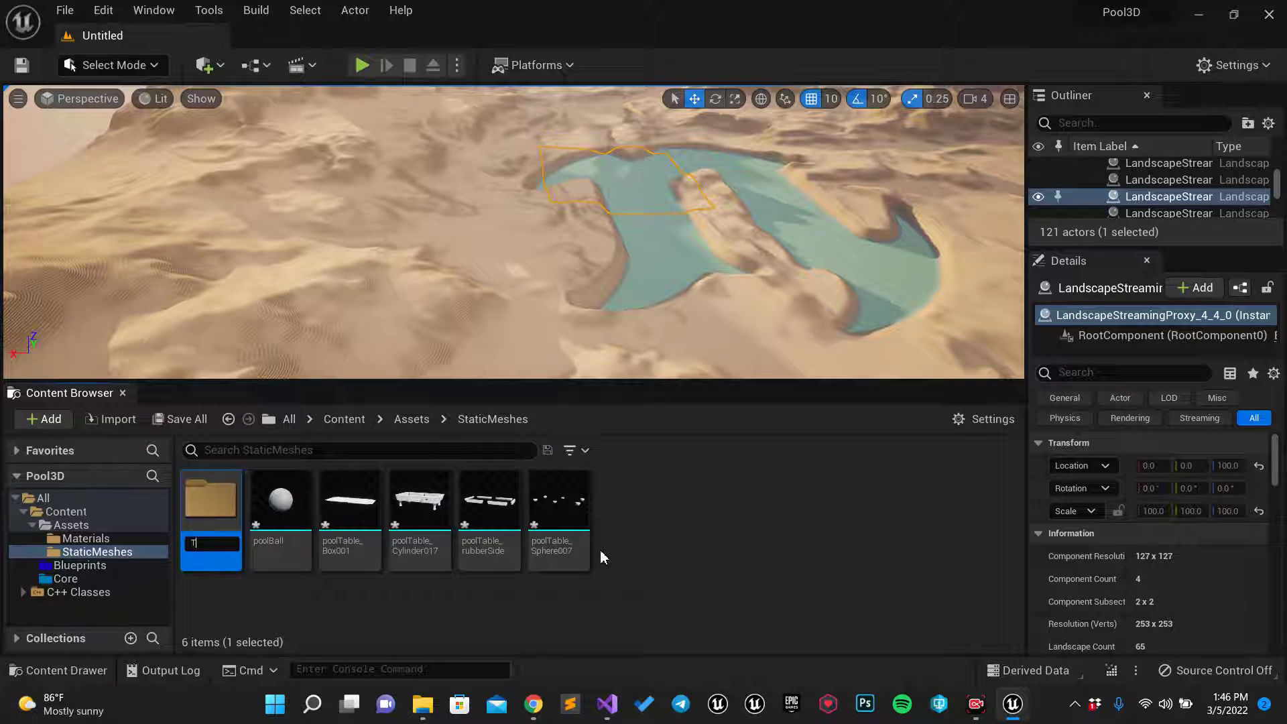
type("oolTable")
key("Return")
left_click_drag(364, 529, 428, 549)
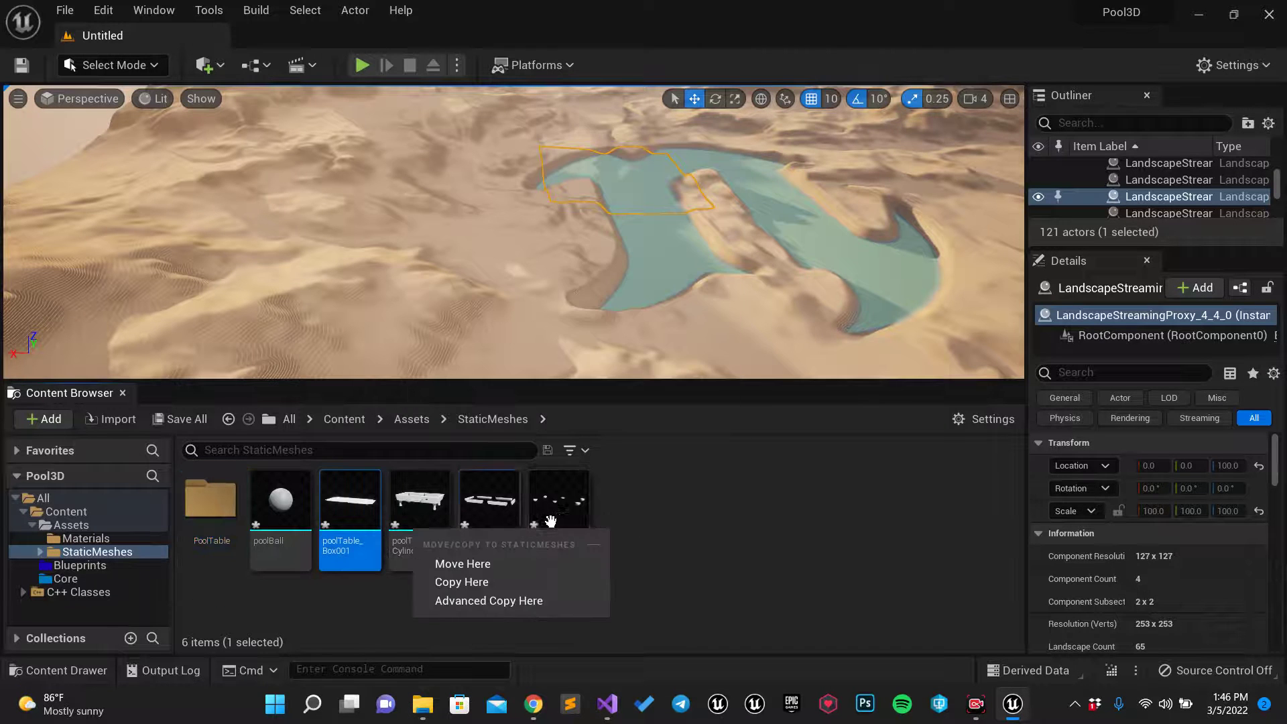
left_click(559, 523, "shift")
left_click_drag(558, 523, 222, 536)
left_click(310, 562)
Check the Materials folder, then add a Textures folder under Assets
left_click(411, 419)
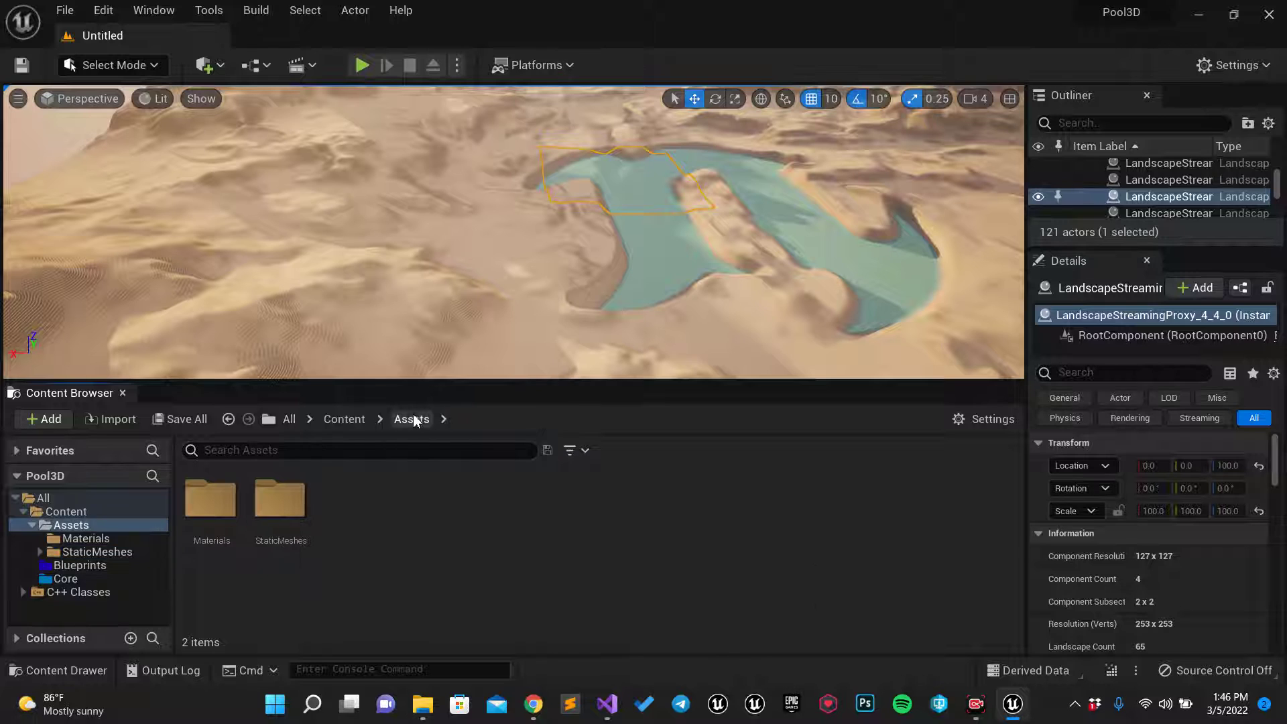
double_click(210, 503)
left_click(412, 419)
key("ctrl+shift+n")
type("Textures")
key("Return")
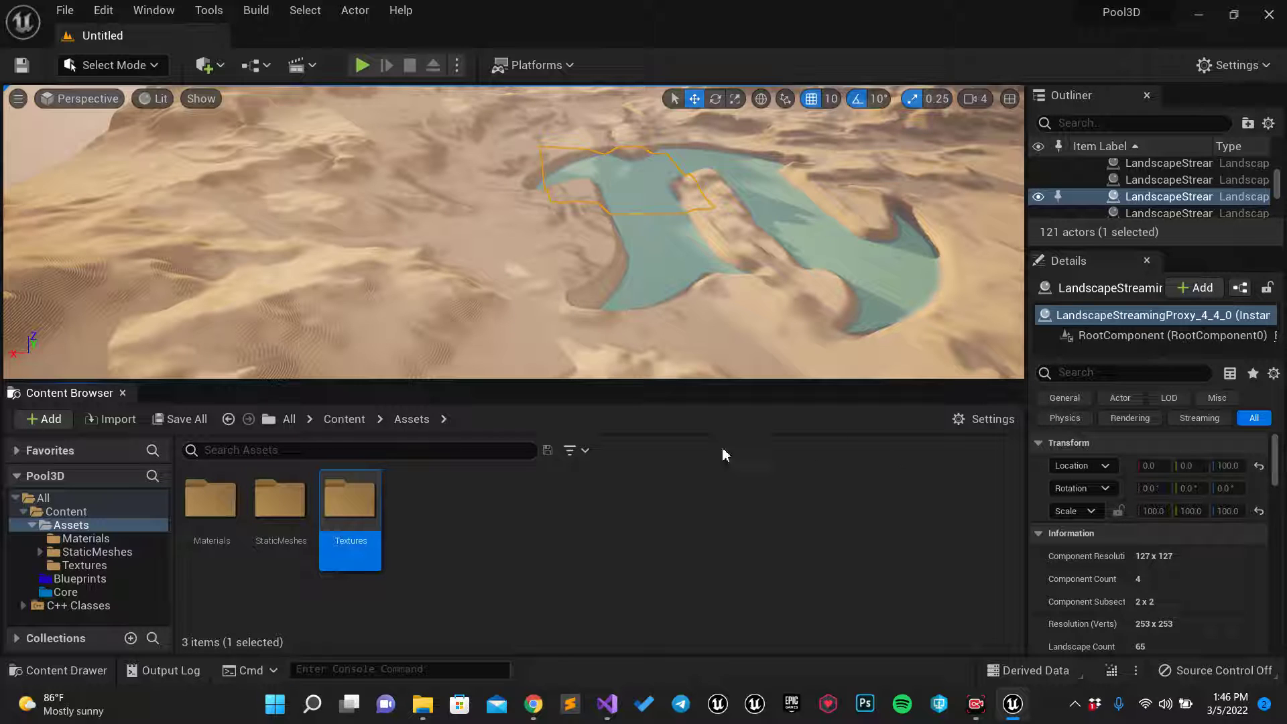
Browse the Textures and Materials folders to verify them, then tilt the viewport toward the sky
double_click(343, 508)
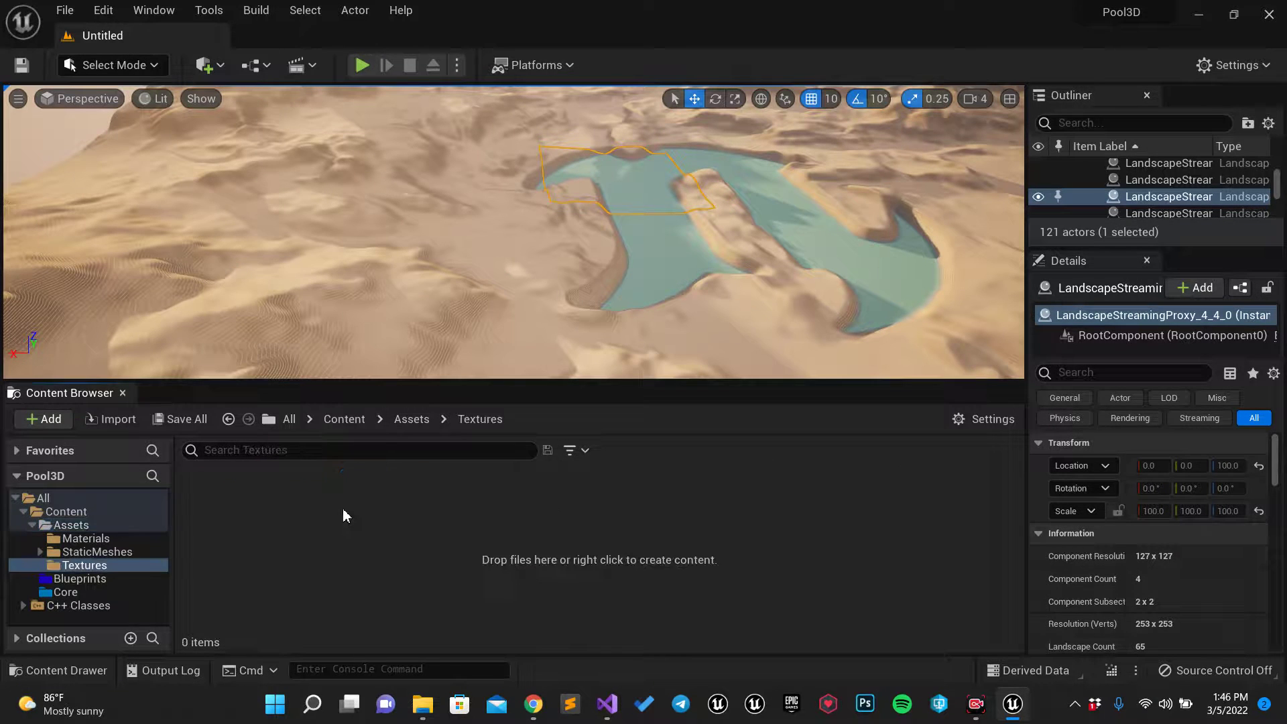
left_click(410, 418)
double_click(214, 506)
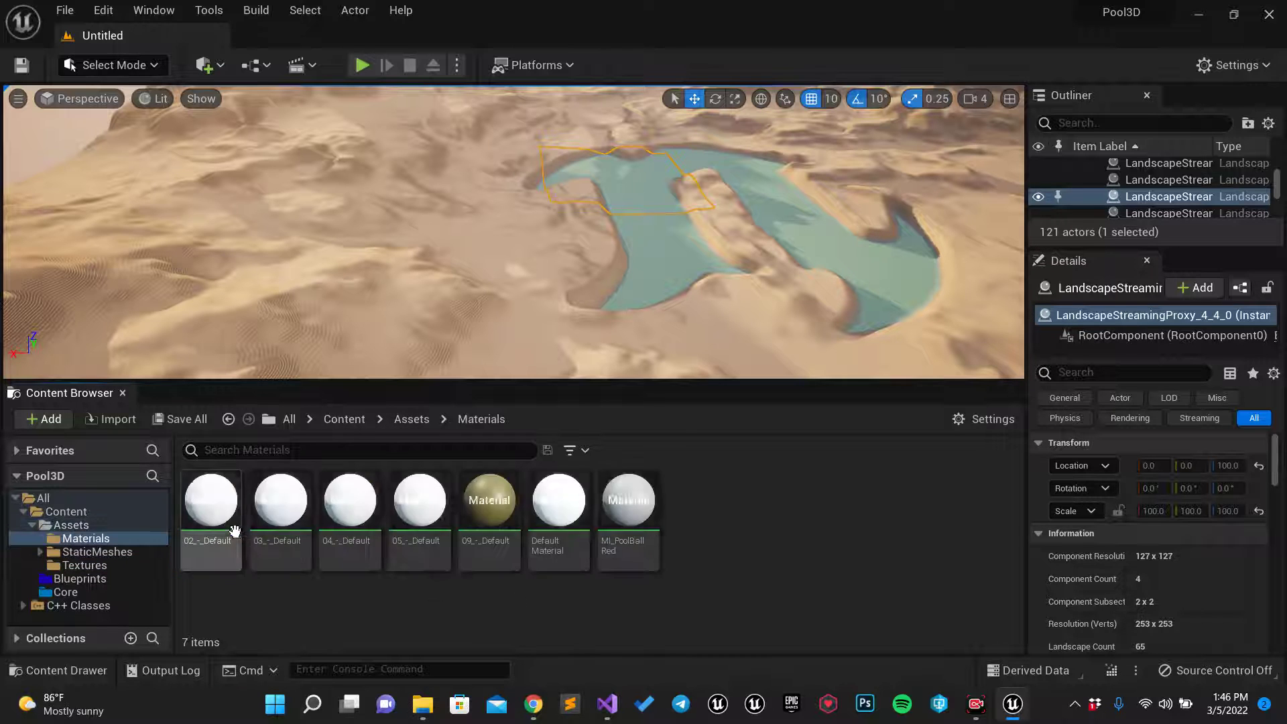
left_click(410, 419)
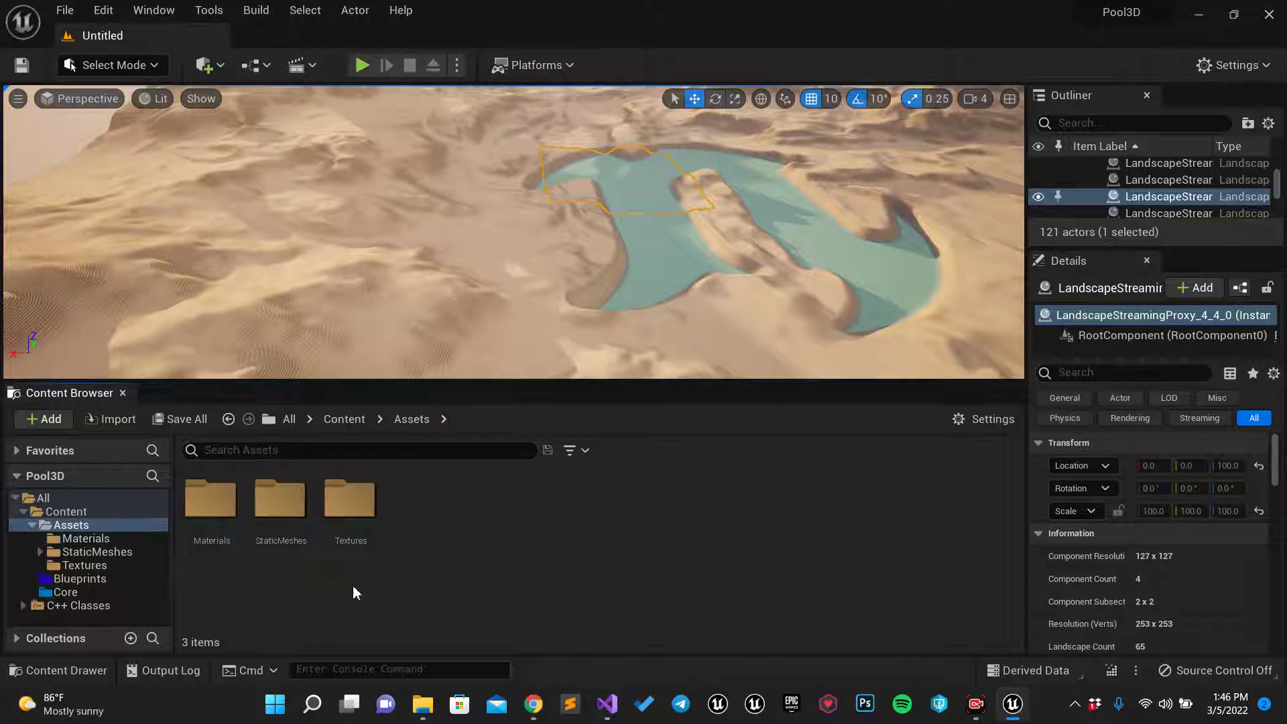
left_click(279, 500)
double_click(211, 503)
left_click(411, 419)
left_click(520, 313)
right_click_drag(517, 307, 392, 386)
Create a new level from the Basic template
left_click(65, 10)
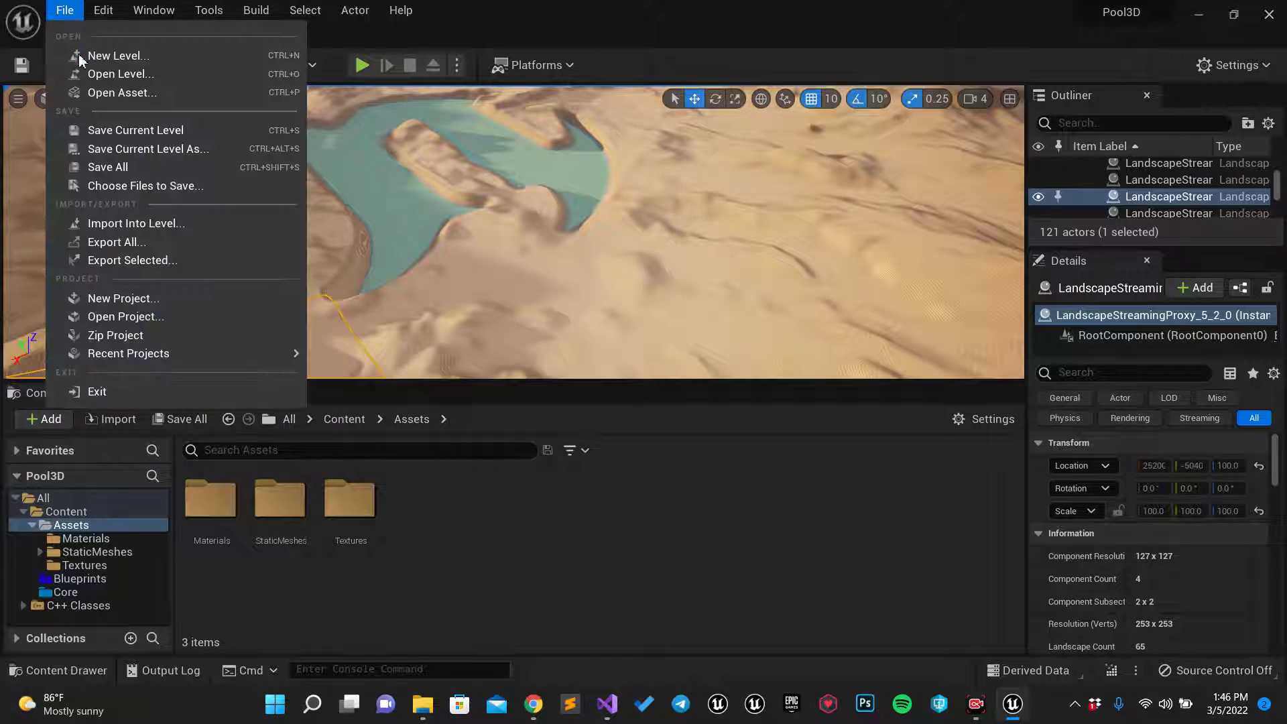
left_click(101, 55)
left_click(573, 223)
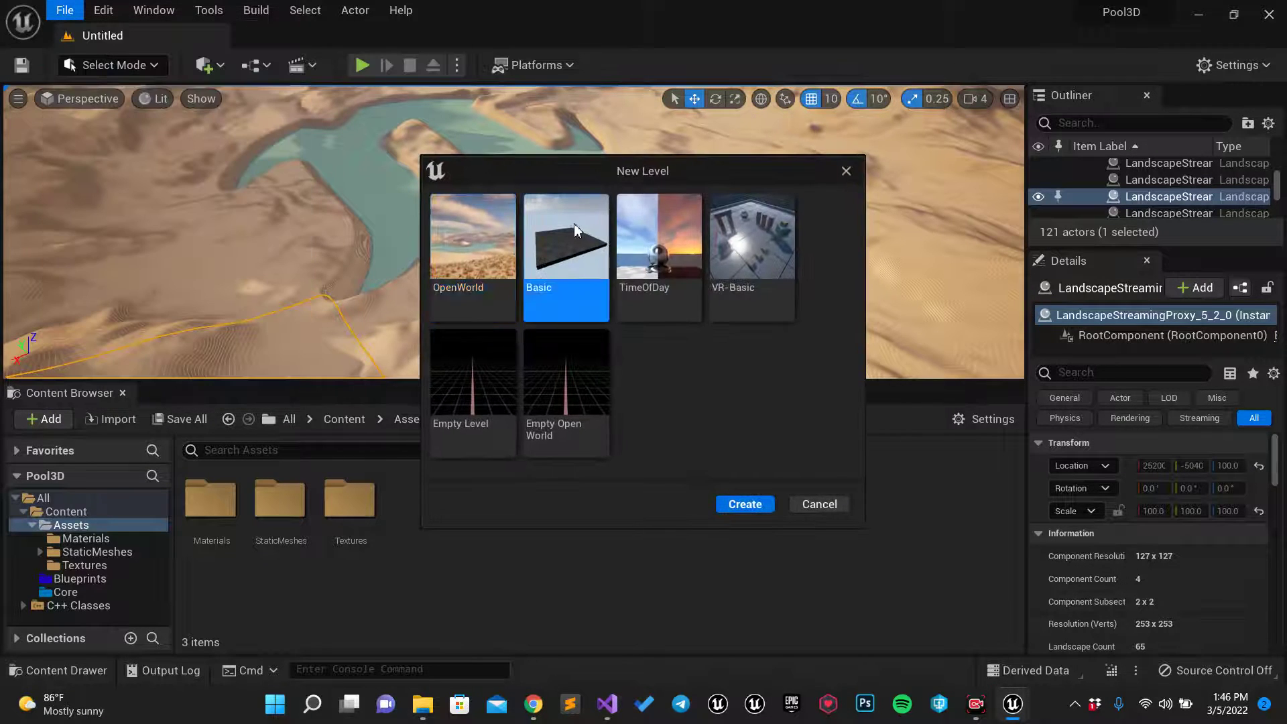
left_click(745, 504)
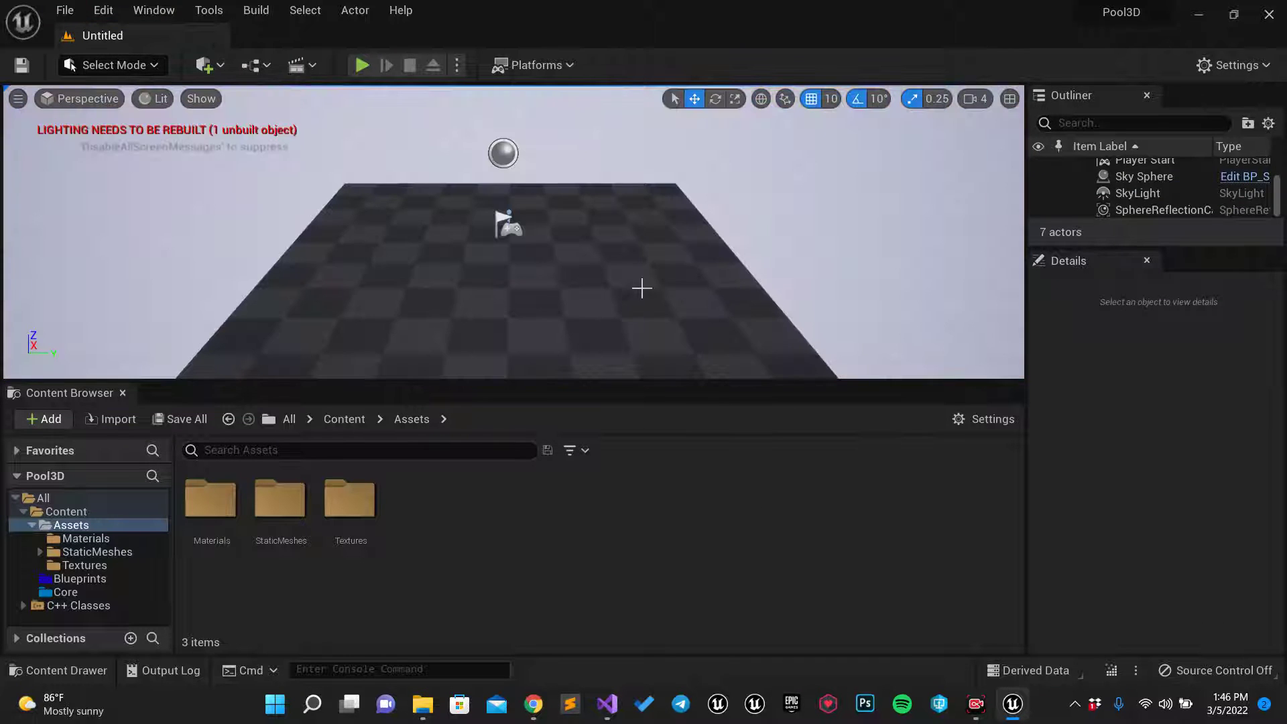
Delete the sky sphere, sky light and directional light source from the level
left_click_drag(659, 226, 659, 227)
left_click(659, 227)
key("Delete")
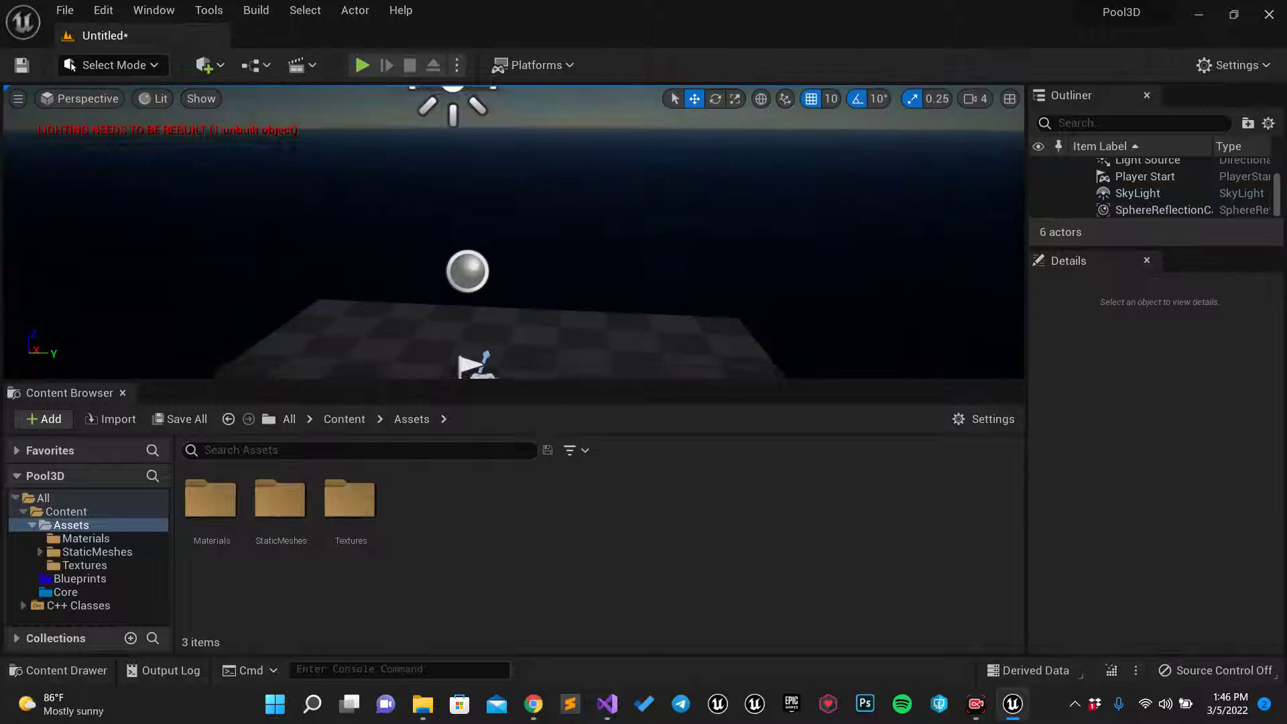
right_click_drag(632, 183, 632, 183)
left_click(458, 198)
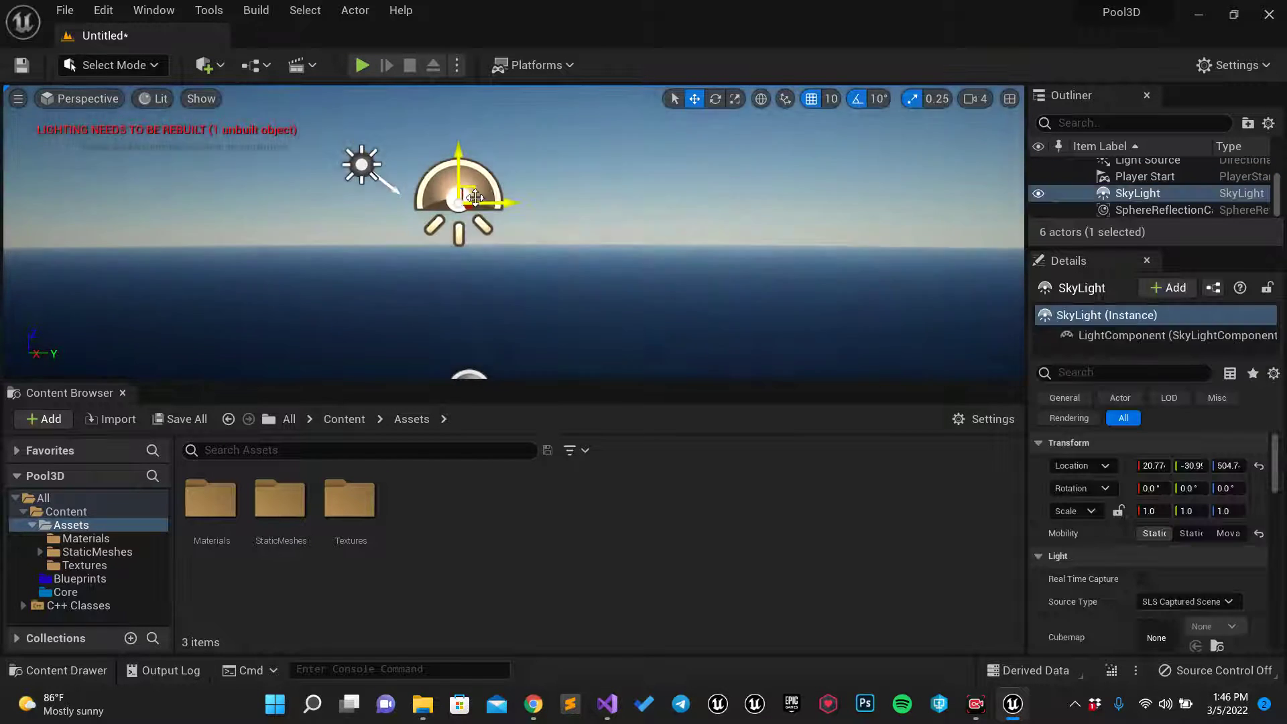
key("Delete")
left_click(362, 164)
key("Delete")
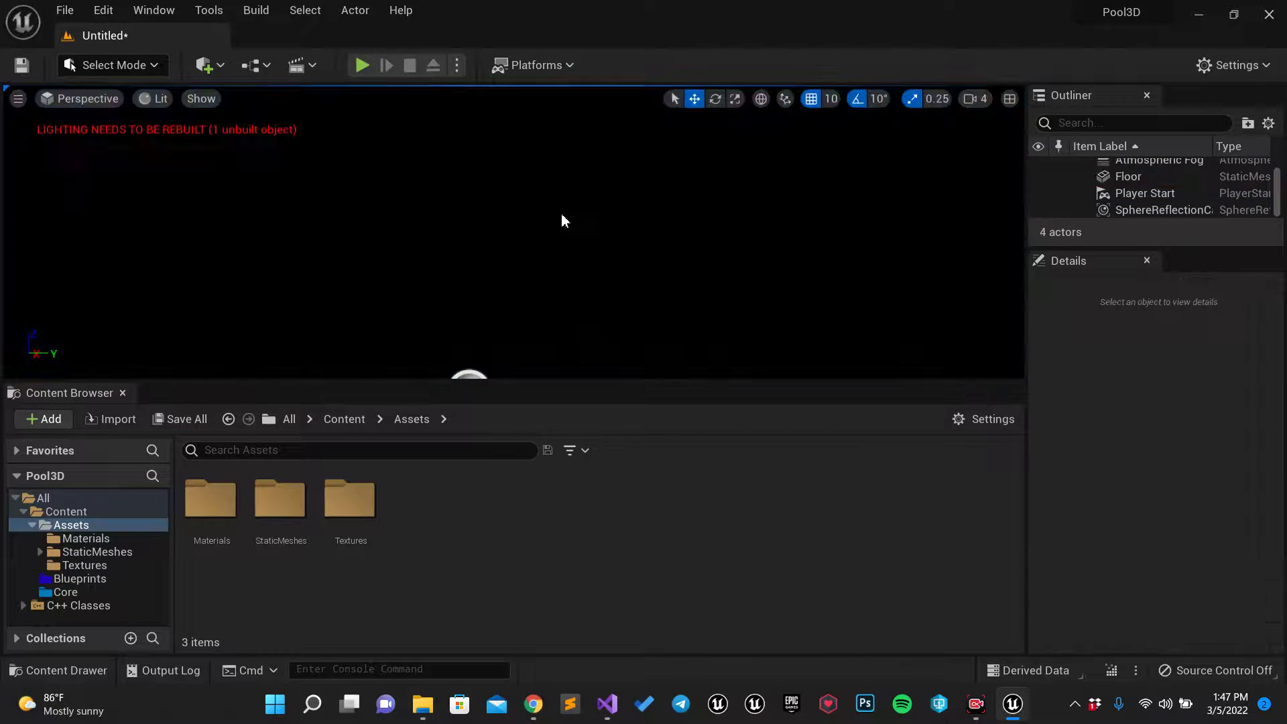
Place a point light over the floor and enlarge the actor list to show all actors
right_click_drag(561, 213, 561, 213)
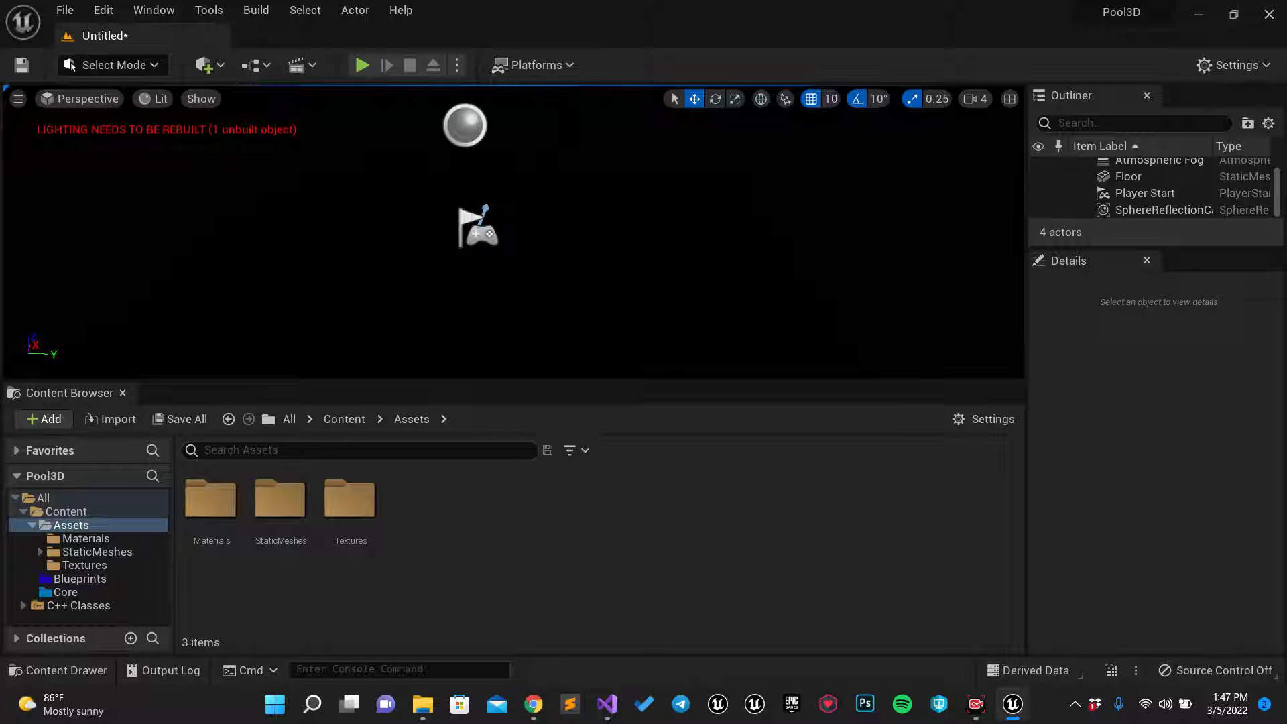
left_click(484, 280)
right_click_drag(586, 252, 587, 252)
left_click_drag(1130, 262, 1146, 473)
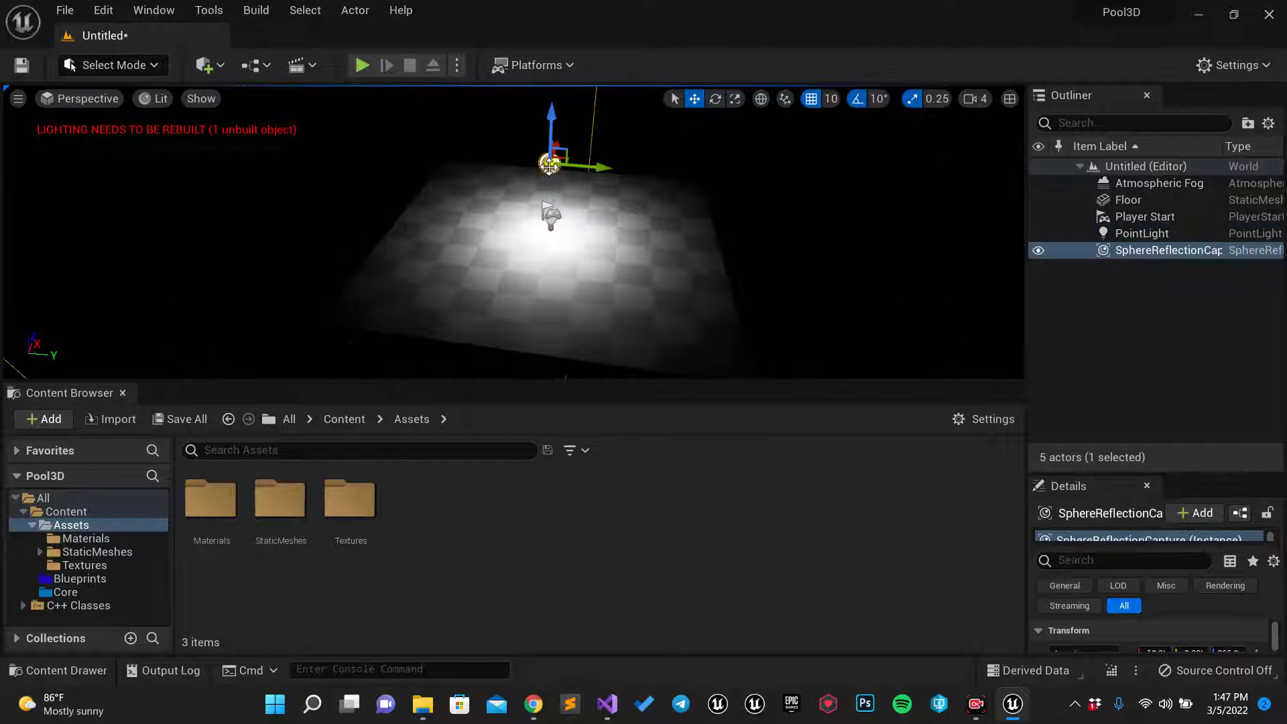
right_click_drag(606, 169, 643, 154)
left_click(563, 273)
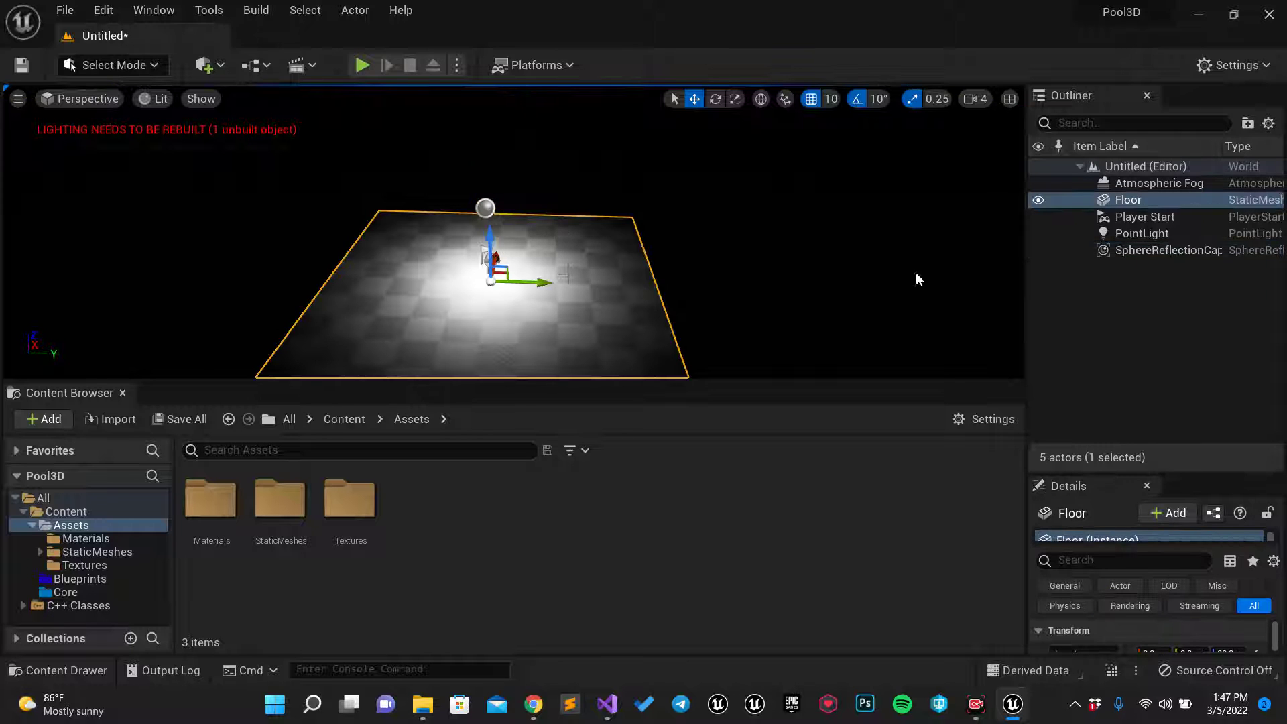
mouse_move(564, 274)
right_mouse_down()
mouse_move(578, 271)
mouse_move(564, 273)
right_mouse_up()
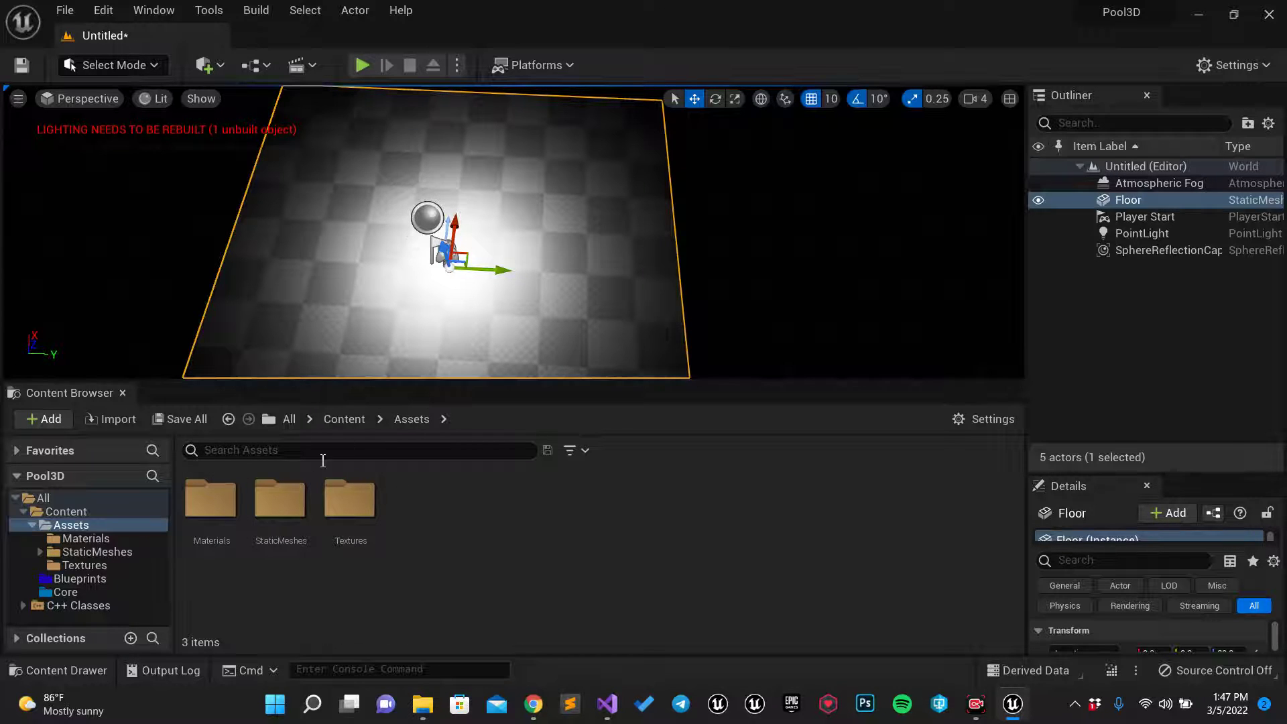
Drag the four poolTable meshes from the PoolTable folder into the level and frame them
double_click(280, 502)
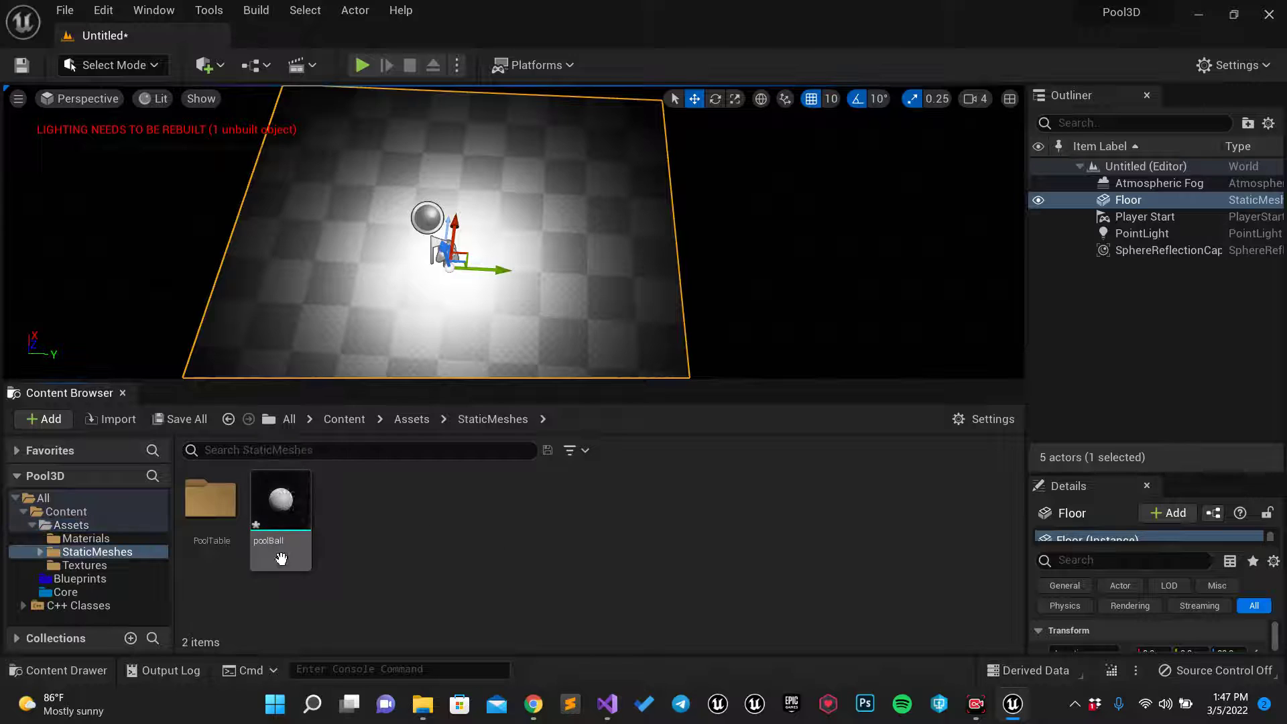
double_click(210, 503)
left_click(215, 529)
left_click(420, 516, "shift")
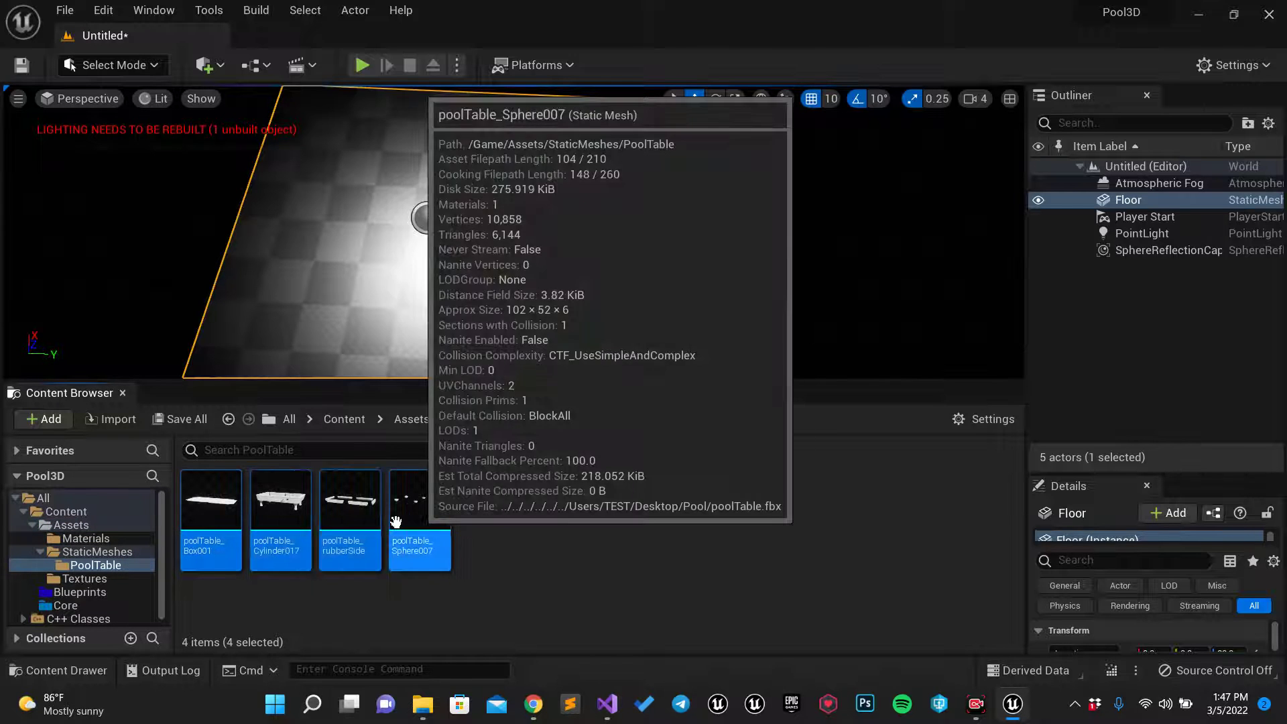
left_click_drag(282, 510, 442, 265)
key("f")
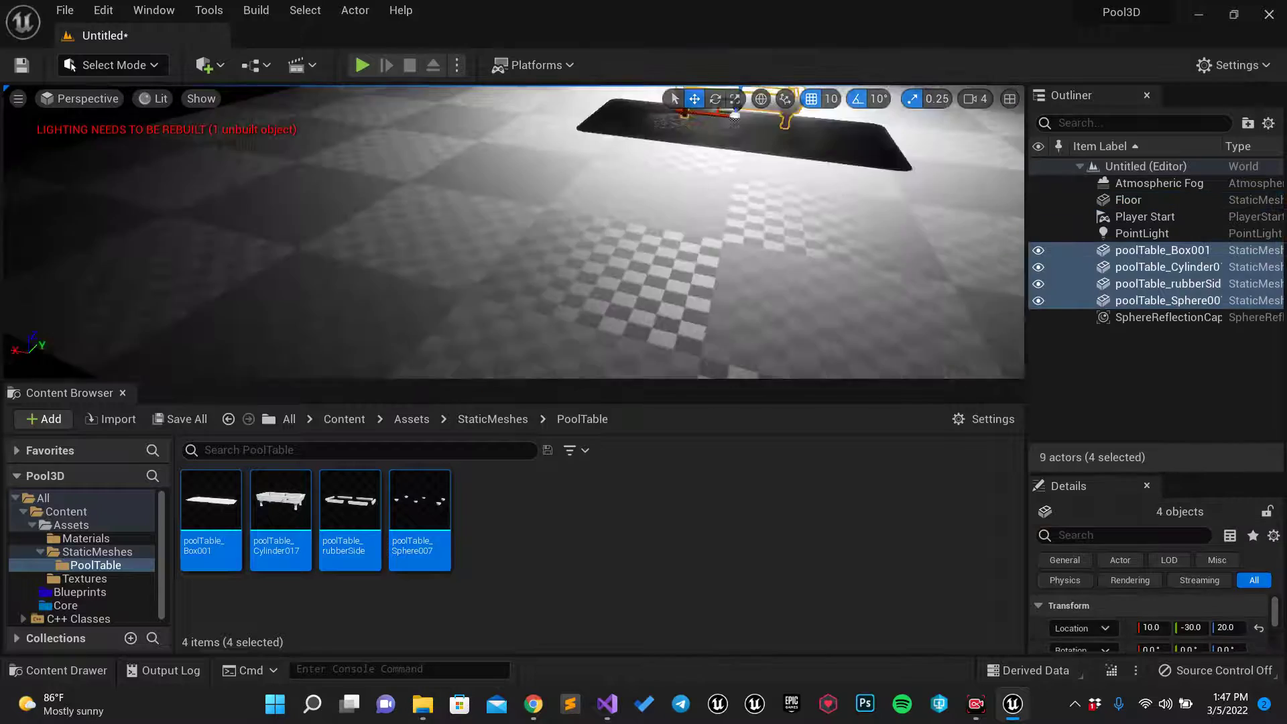
mouse_move(513, 268)
right_mouse_down()
mouse_move(509, 221)
mouse_move(510, 268)
mouse_move(516, 228)
mouse_move(513, 258)
mouse_move(489, 264)
mouse_move(516, 265)
right_mouse_up()
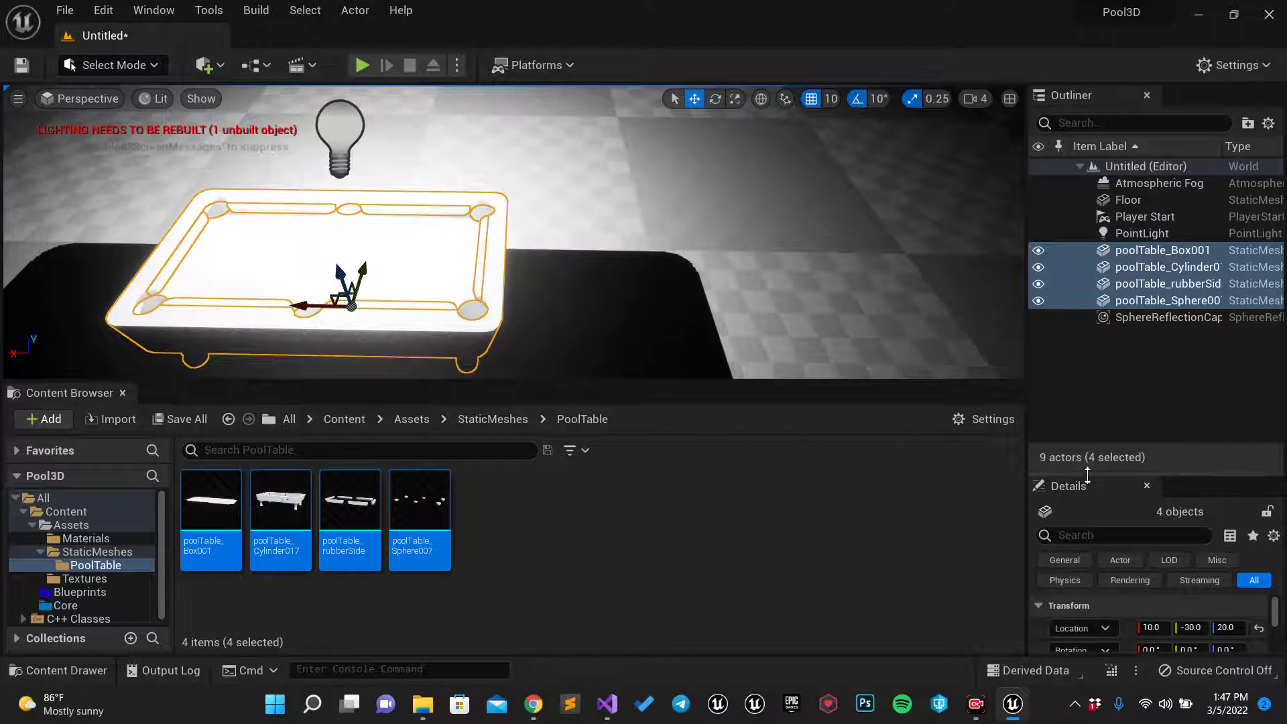
Scale the pool table uniformly to 2.5 with the scale lock on
left_click_drag(1087, 473, 1087, 319)
left_click(1156, 520)
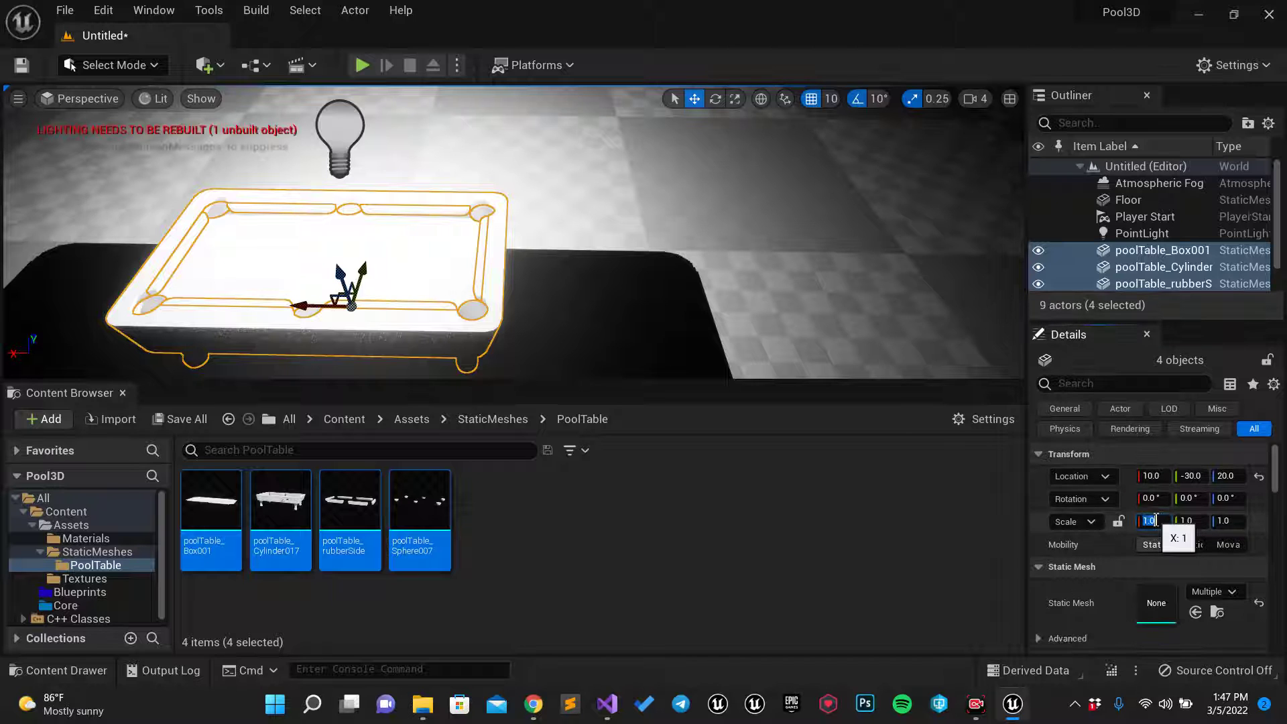
left_click(1118, 522)
left_click(1150, 521)
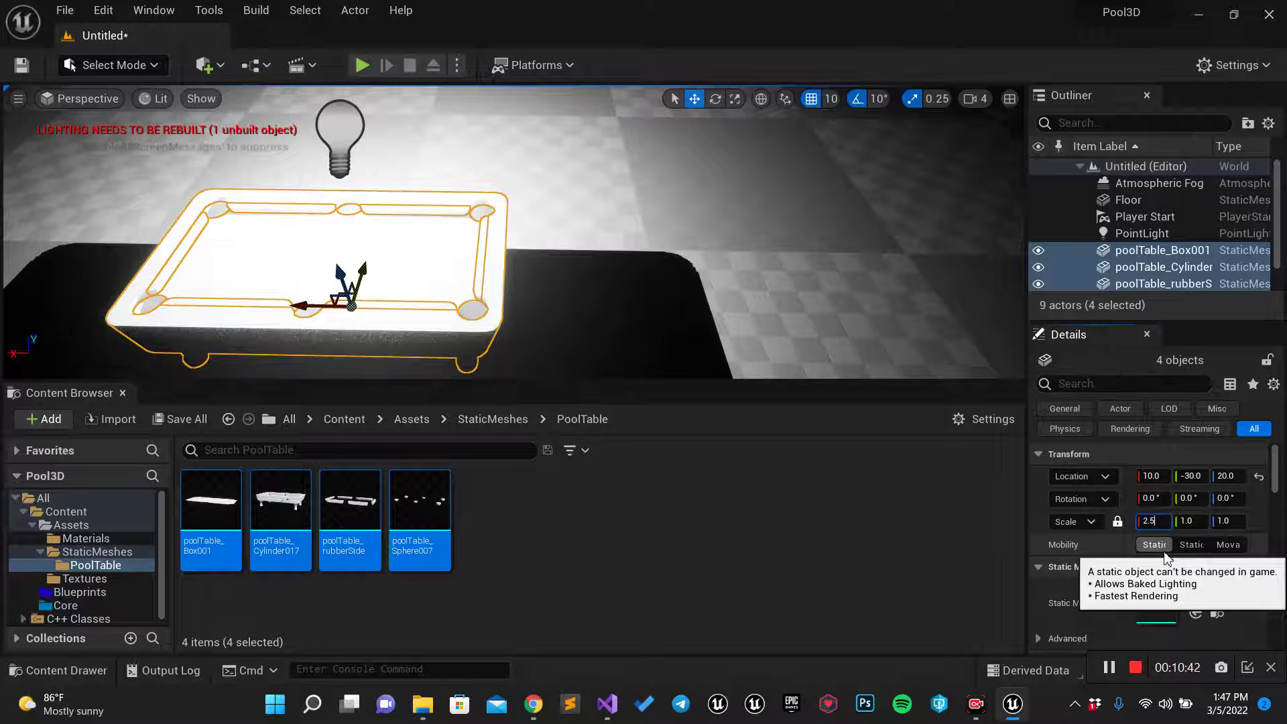
key("Return")
key("f")
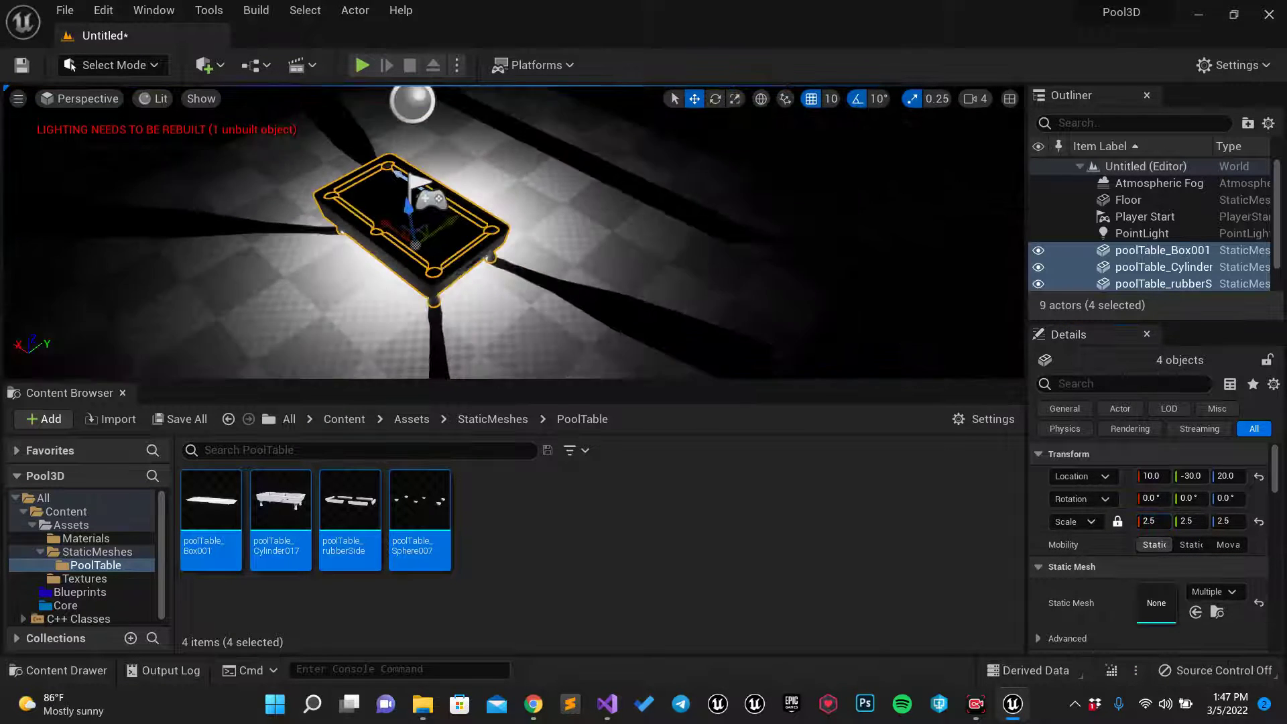
mouse_move(509, 234)
right_mouse_down()
mouse_move(563, 241)
mouse_move(523, 241)
mouse_move(496, 221)
mouse_move(529, 228)
right_mouse_up()
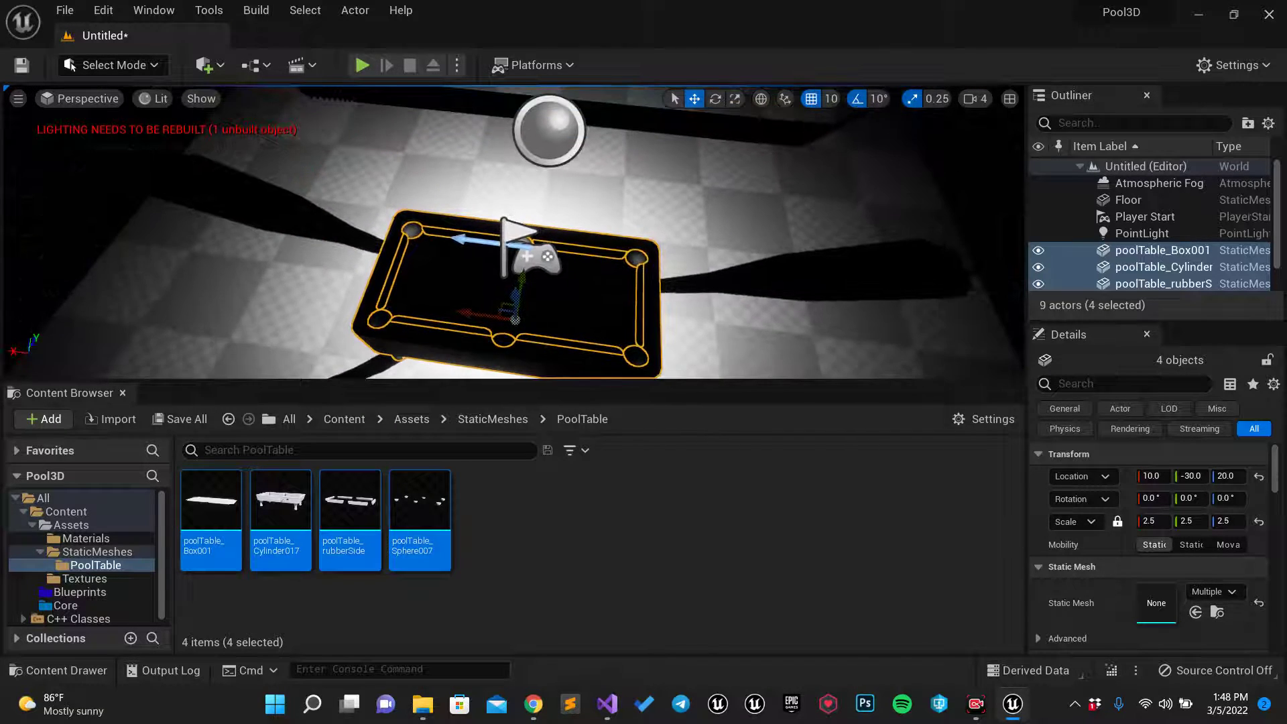
Raise the PointLight above the table to Z 220
left_click(1141, 234)
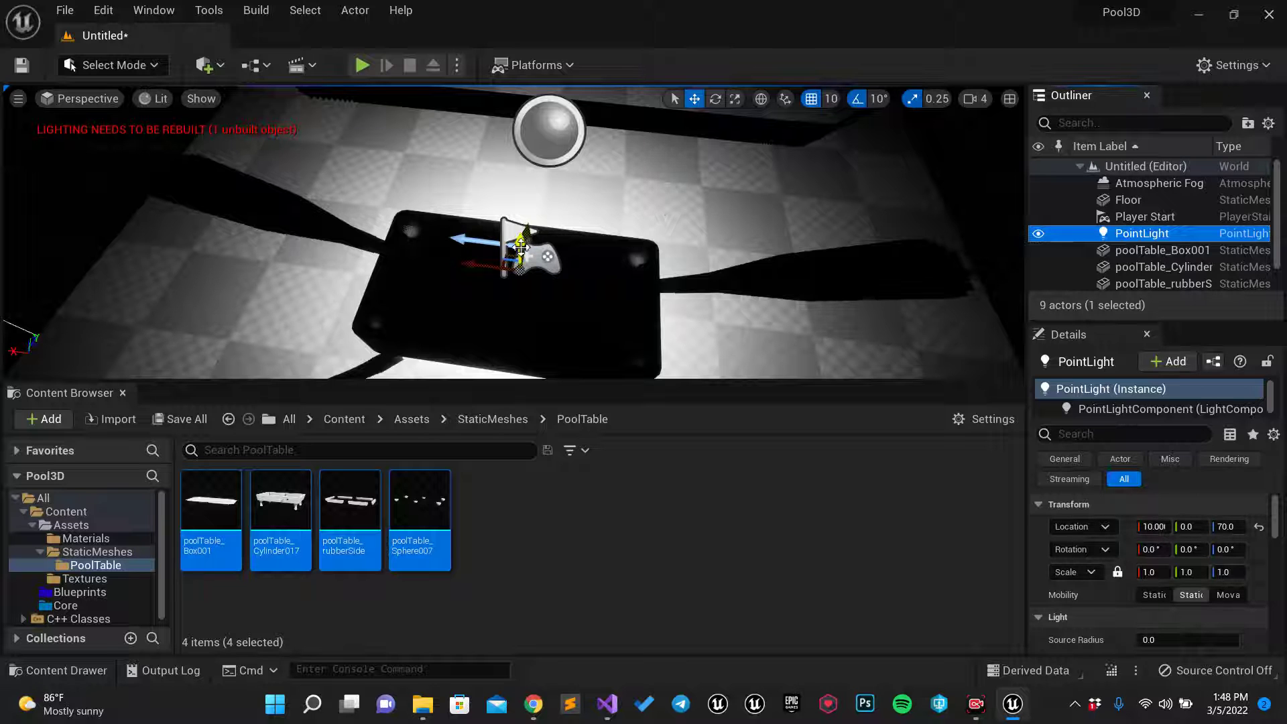
left_click_drag(521, 247, 531, 134)
right_click_drag(531, 134, 667, 230)
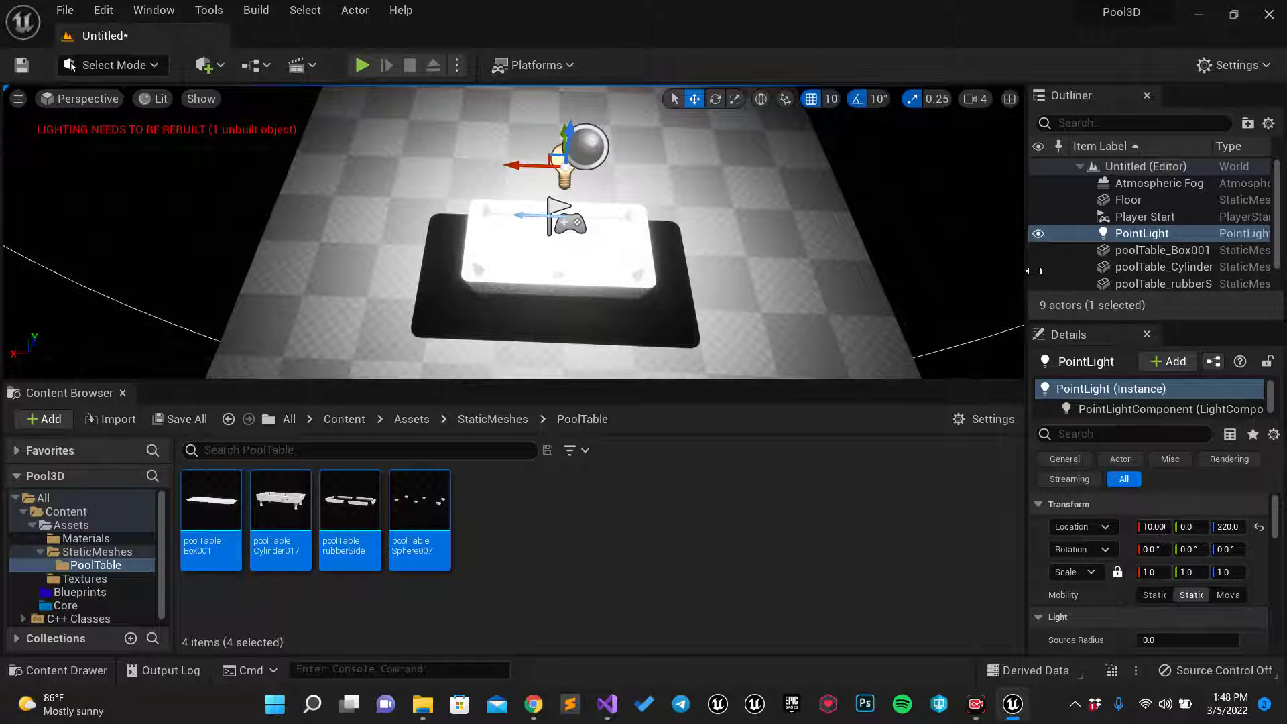
Select the four pool table parts and set their scale to 2.2
left_click(1132, 250)
scroll(1150, 262, "down", 1)
left_click(1150, 266, "shift")
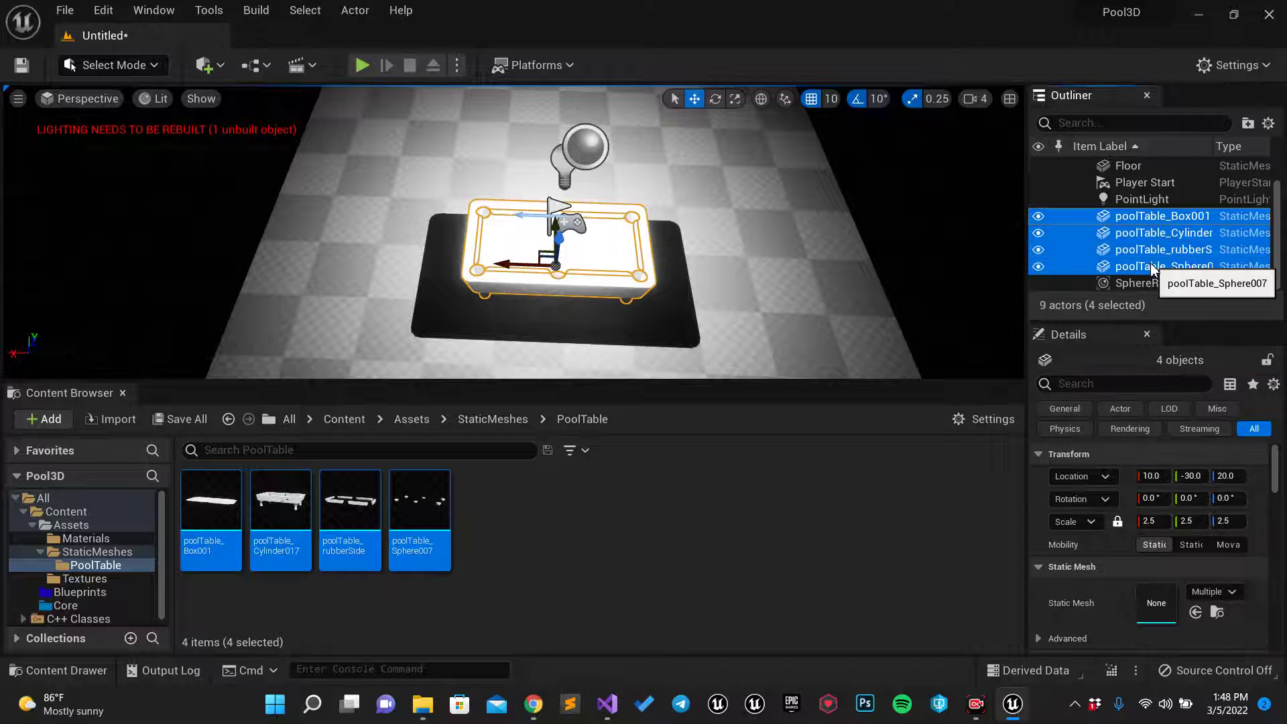
left_click(1150, 521)
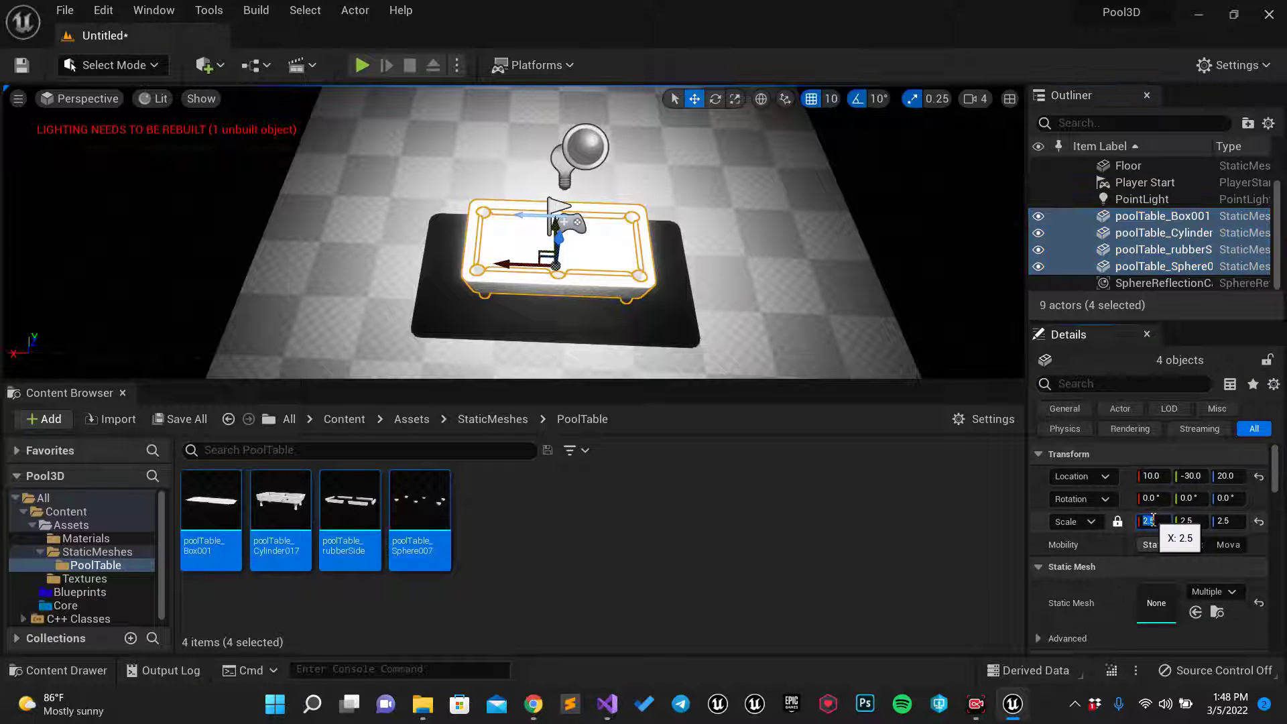
type("2.2")
key("Return")
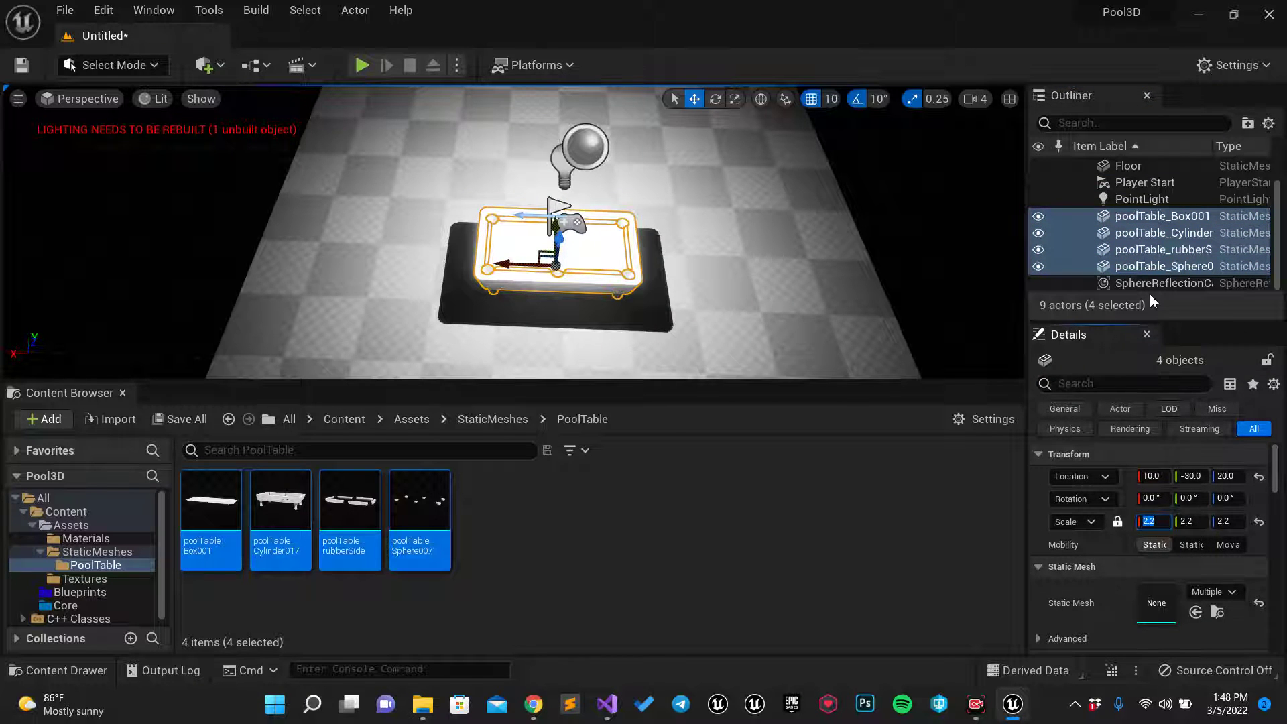
Put the four table parts in a new Outliner folder named PoolTable
left_click(1247, 123)
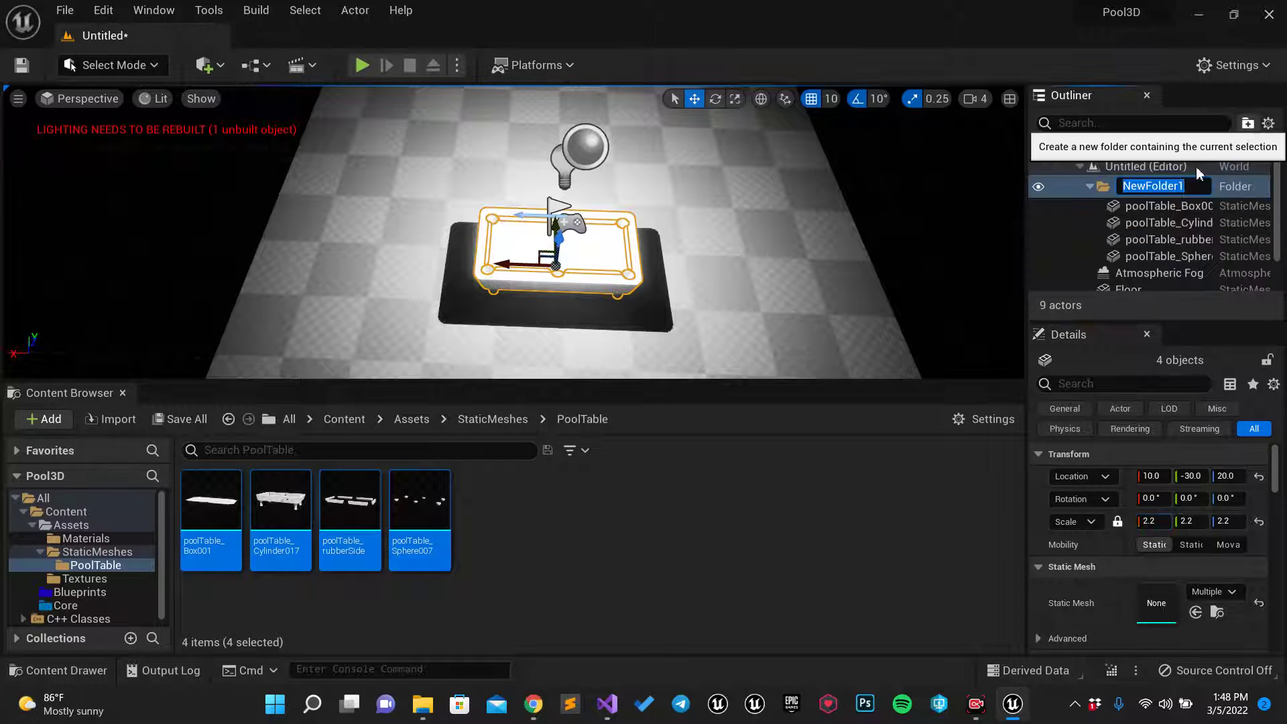
type("Pool")
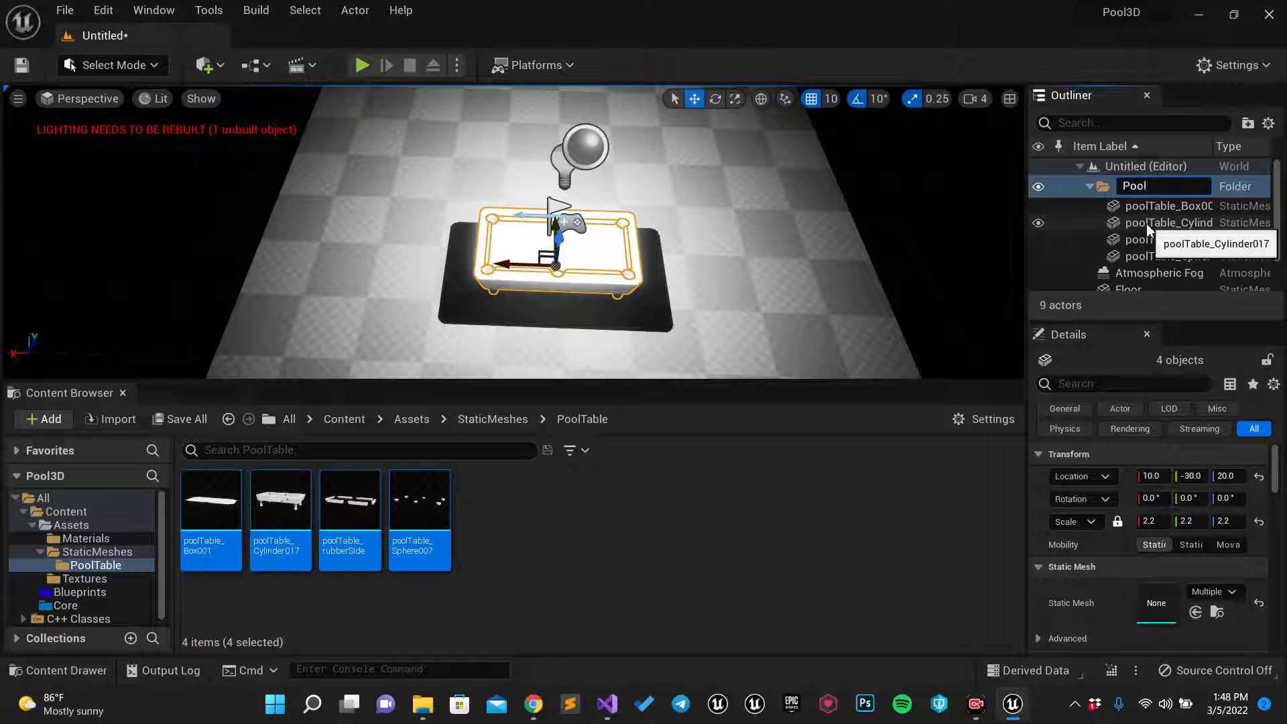
type("Table")
key("Return")
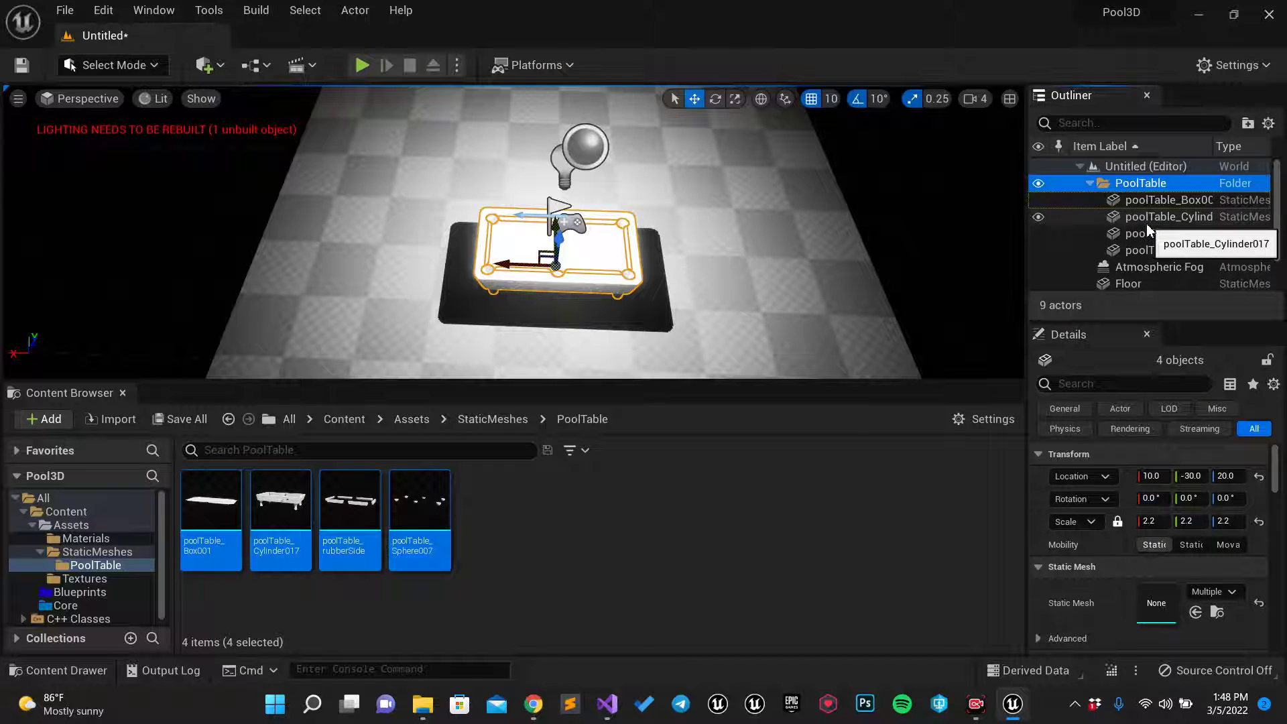
left_click(1090, 184)
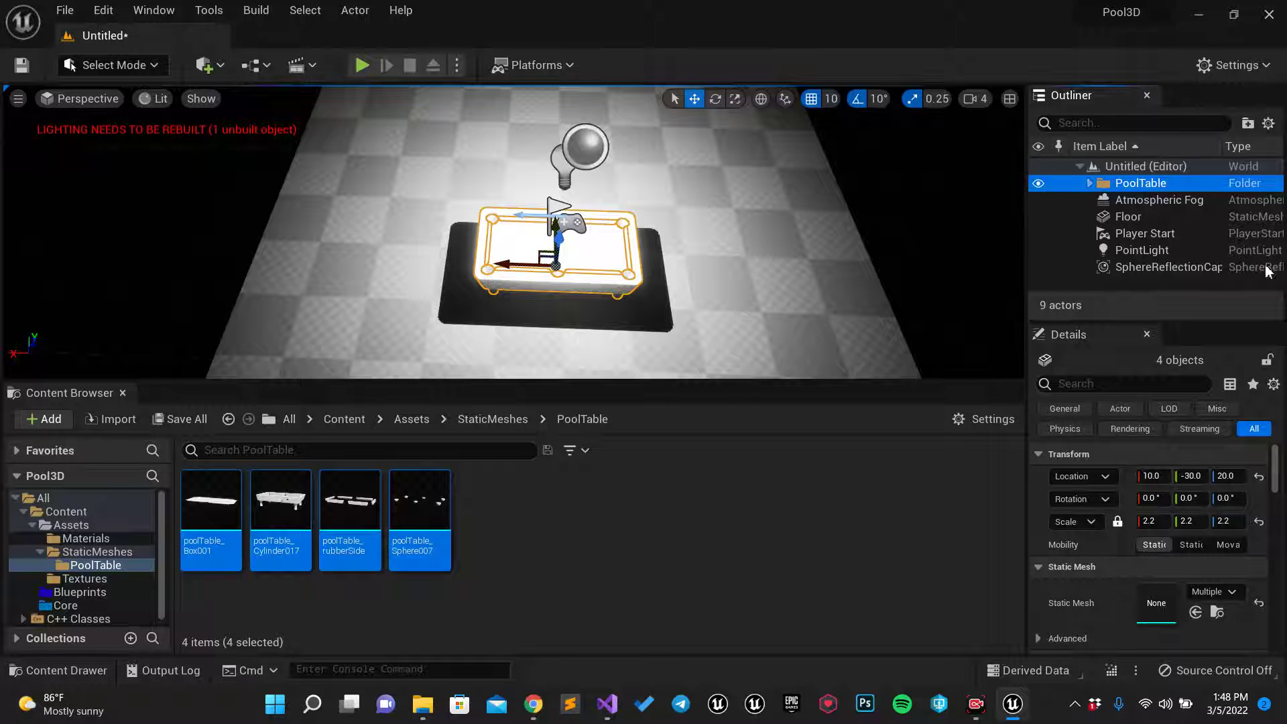
Delete the Atmospheric Fog and Player Start actors
left_click(1180, 200)
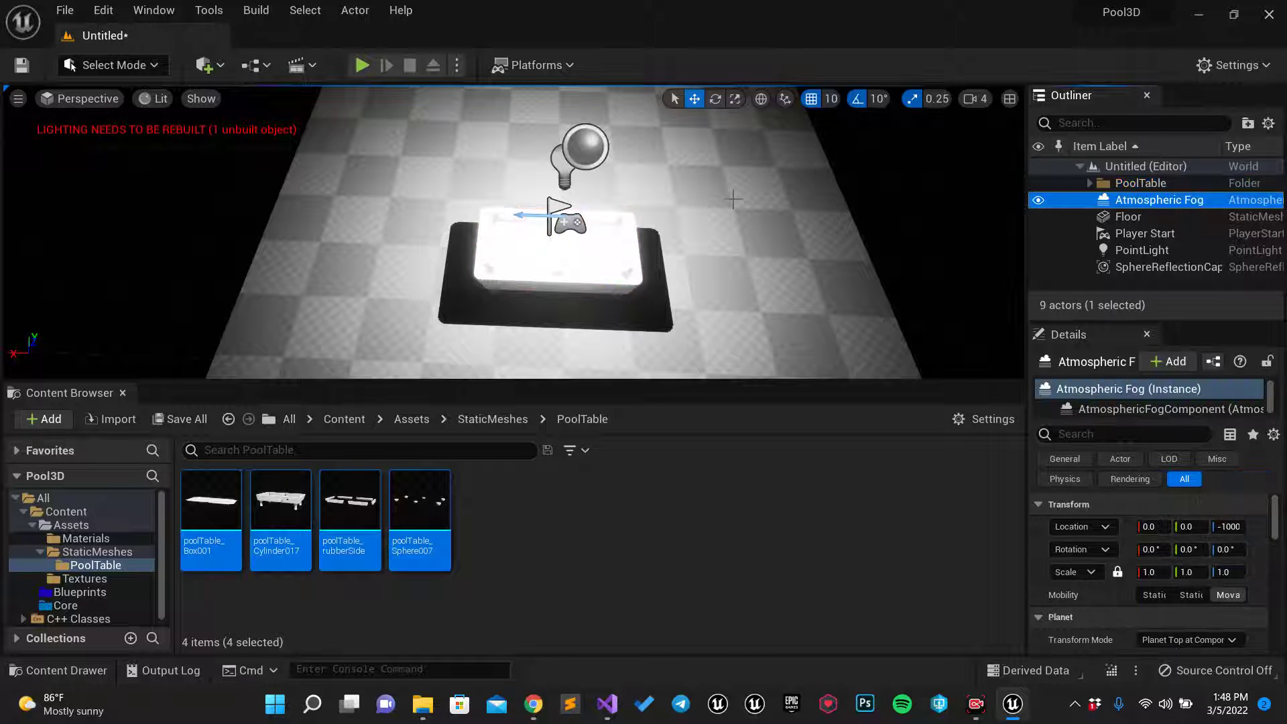
key("Delete")
left_click(1230, 221)
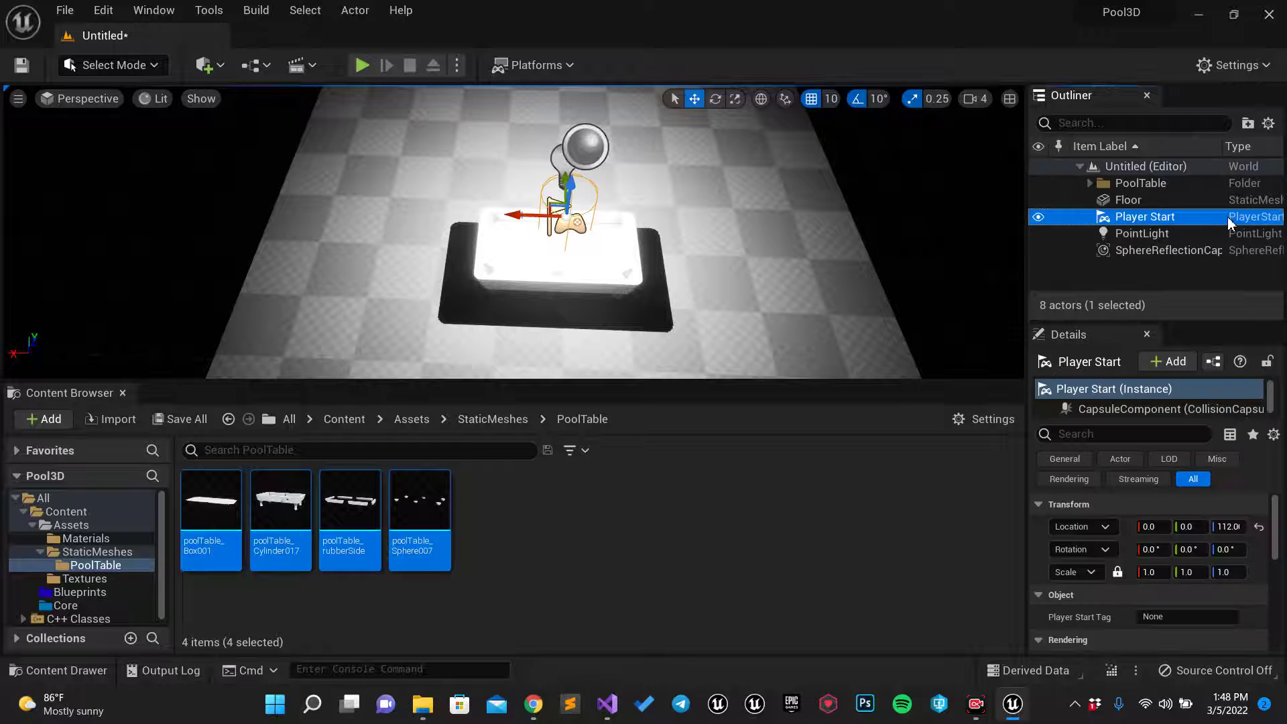
key("Delete")
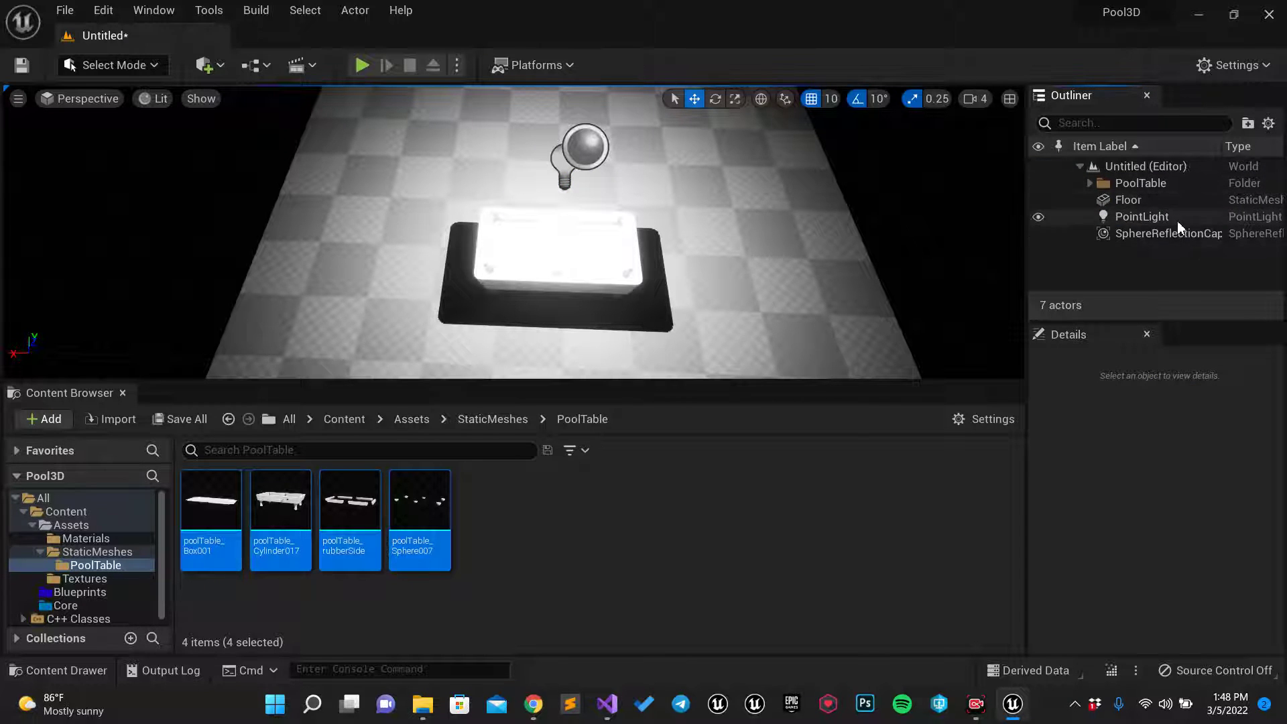
Frame the view on the point light and give the 3D viewport more room
left_click(1141, 217)
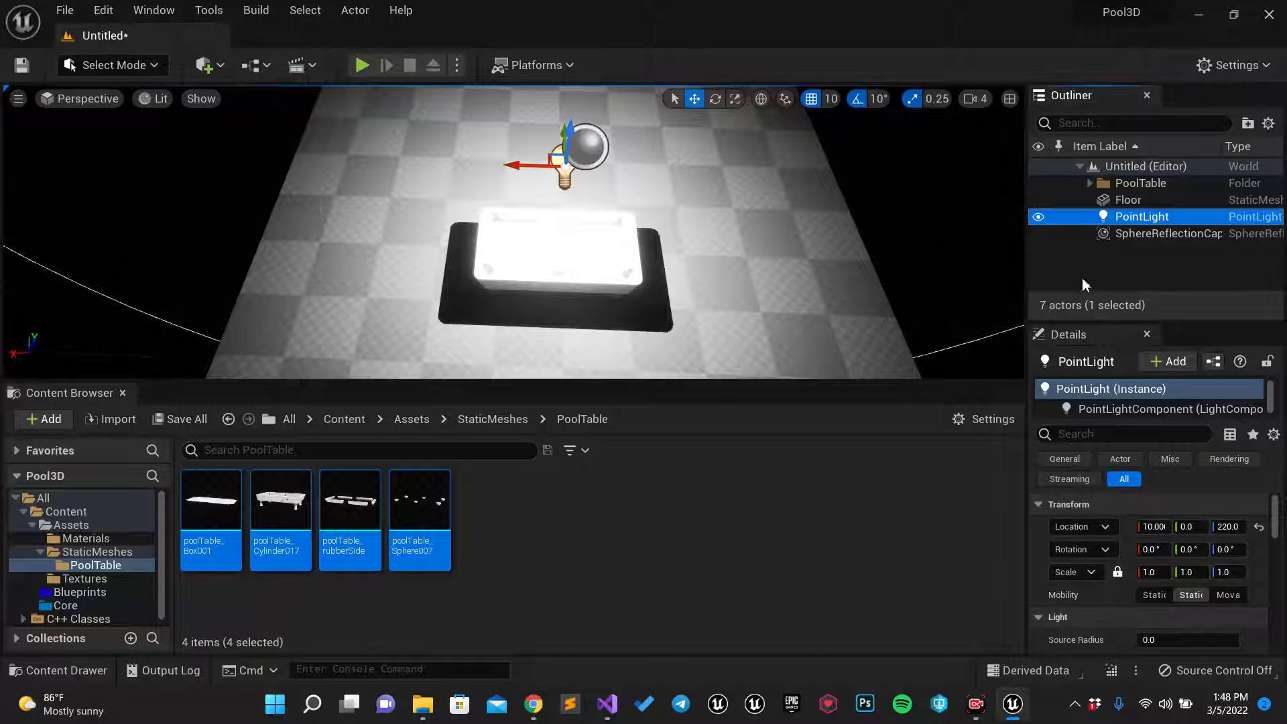
key("f")
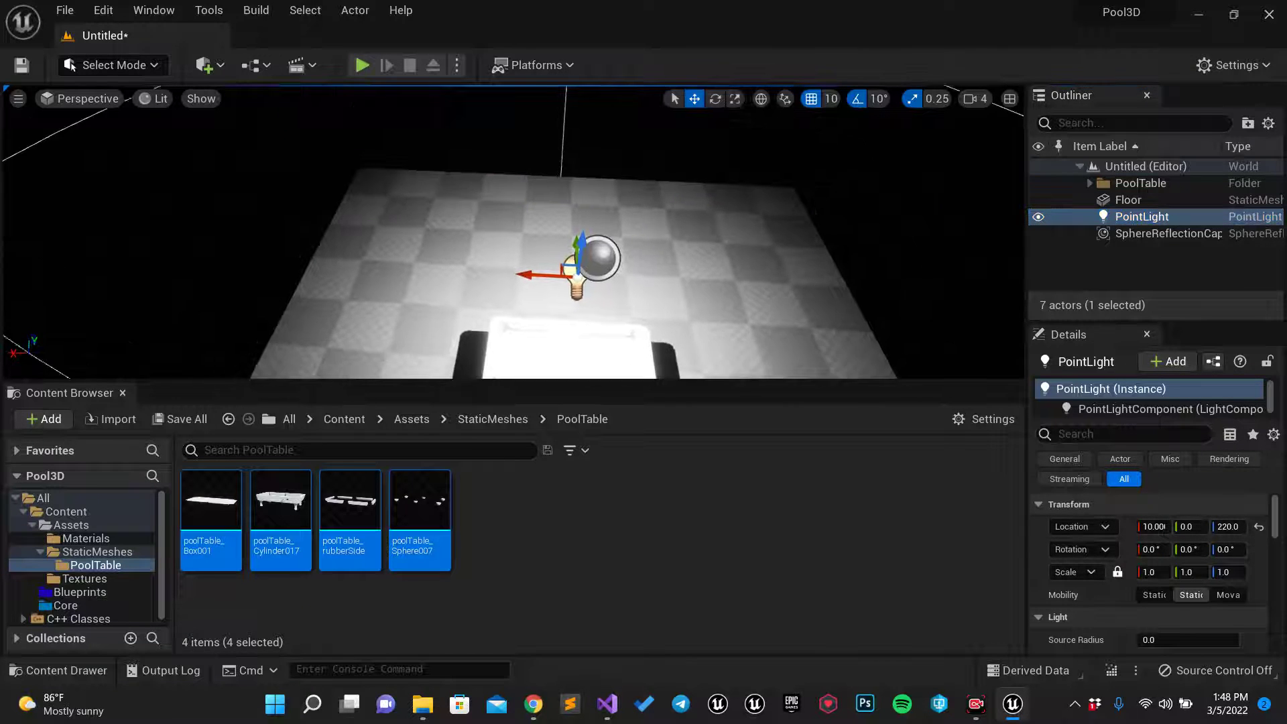
right_click_drag(791, 223, 790, 223)
left_click_drag(679, 385, 679, 536)
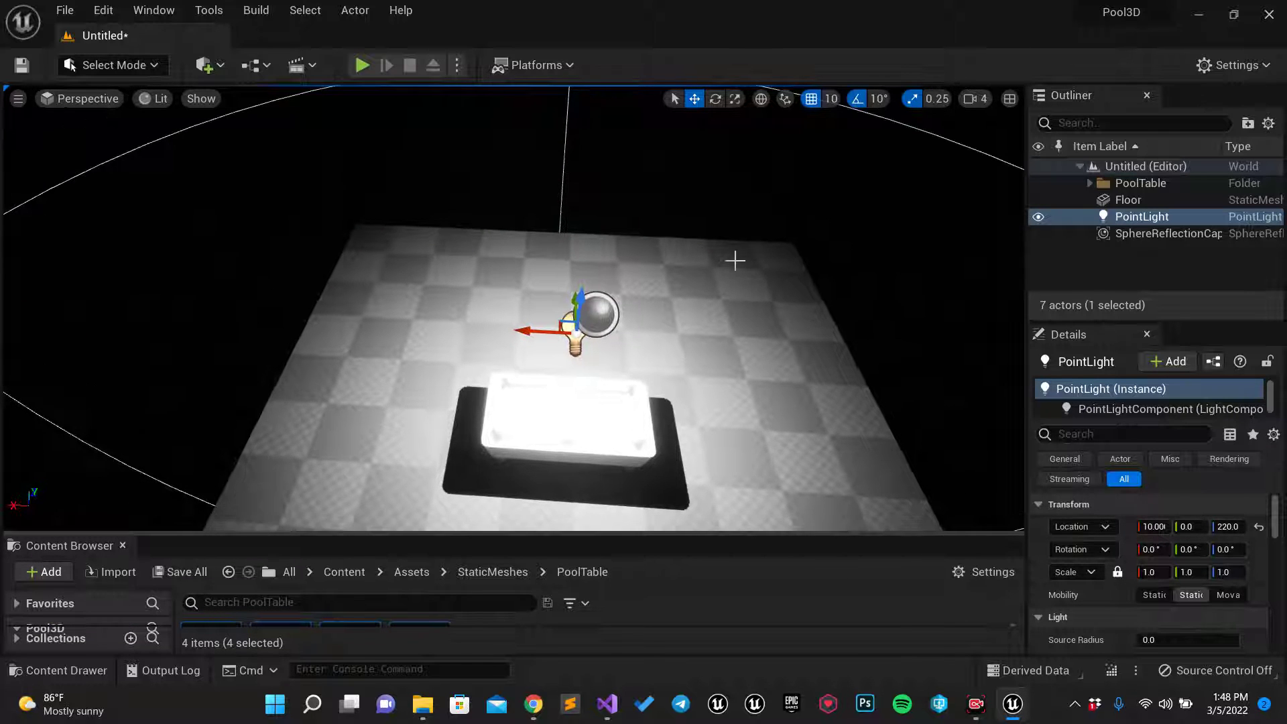
left_click(154, 10)
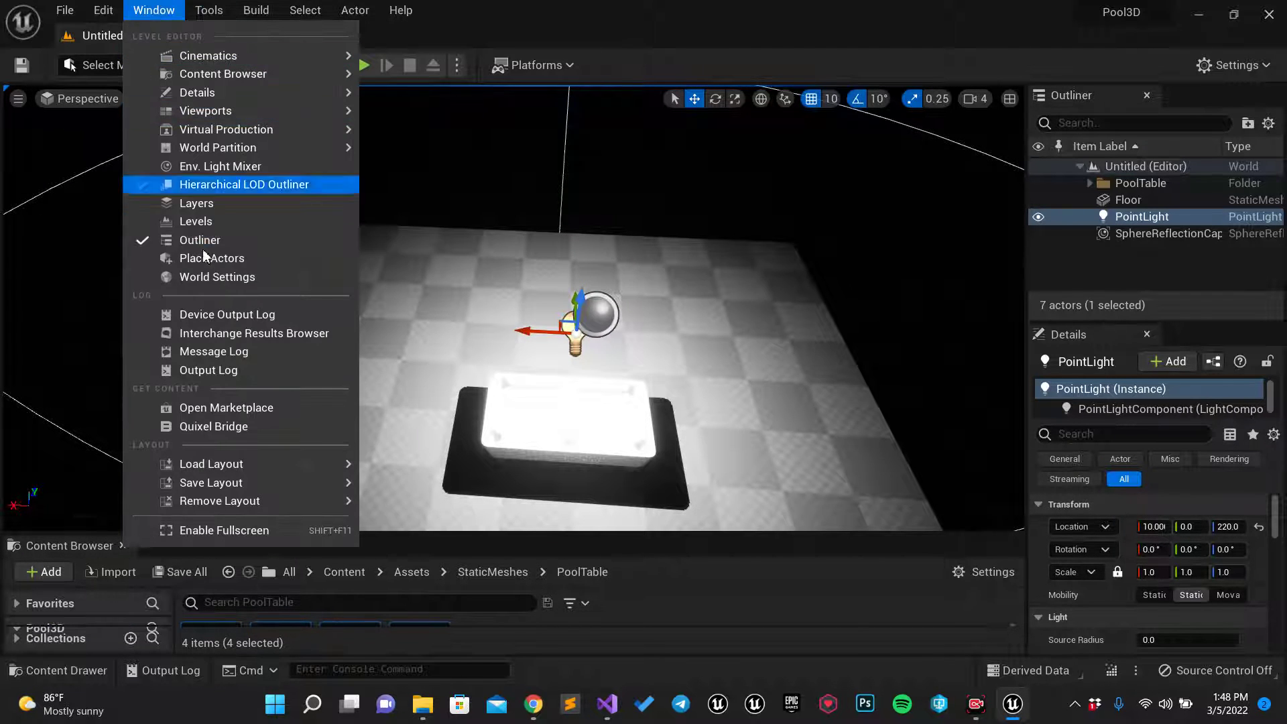
Add a Spot Light beside the table, delete the old point light, and raise the spotlight to height 300
left_click(228, 260)
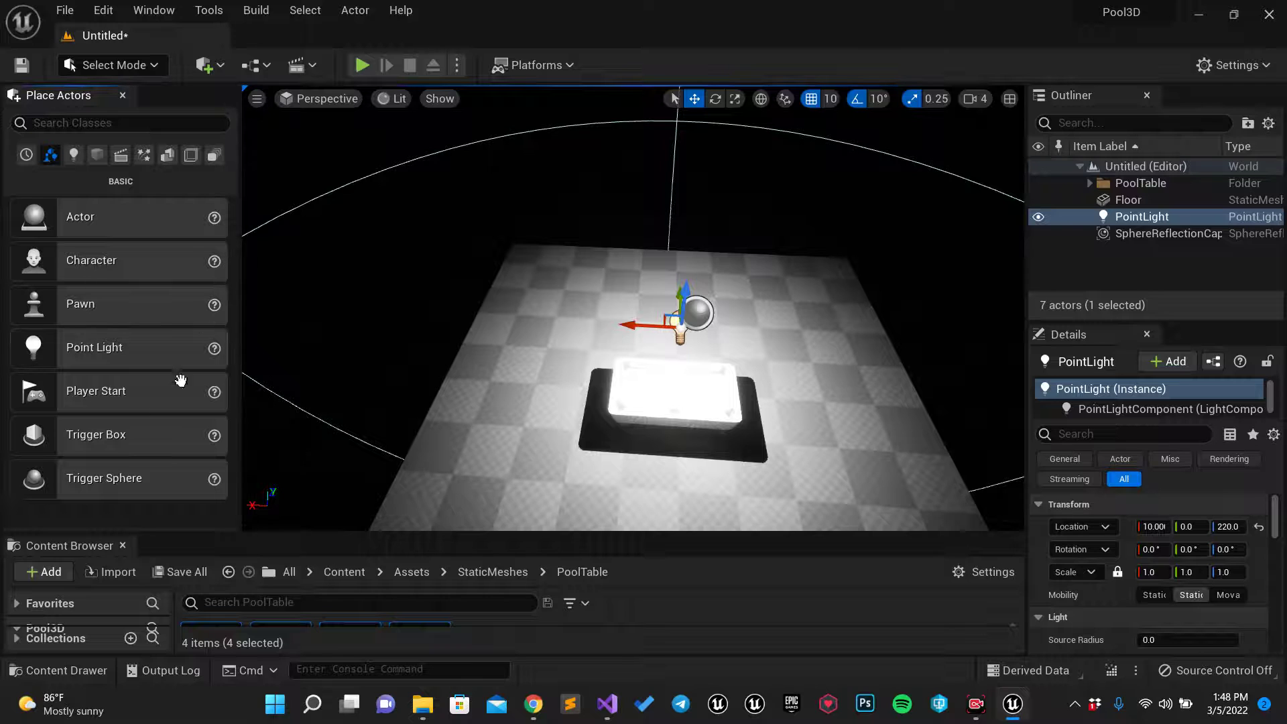
left_click(75, 157)
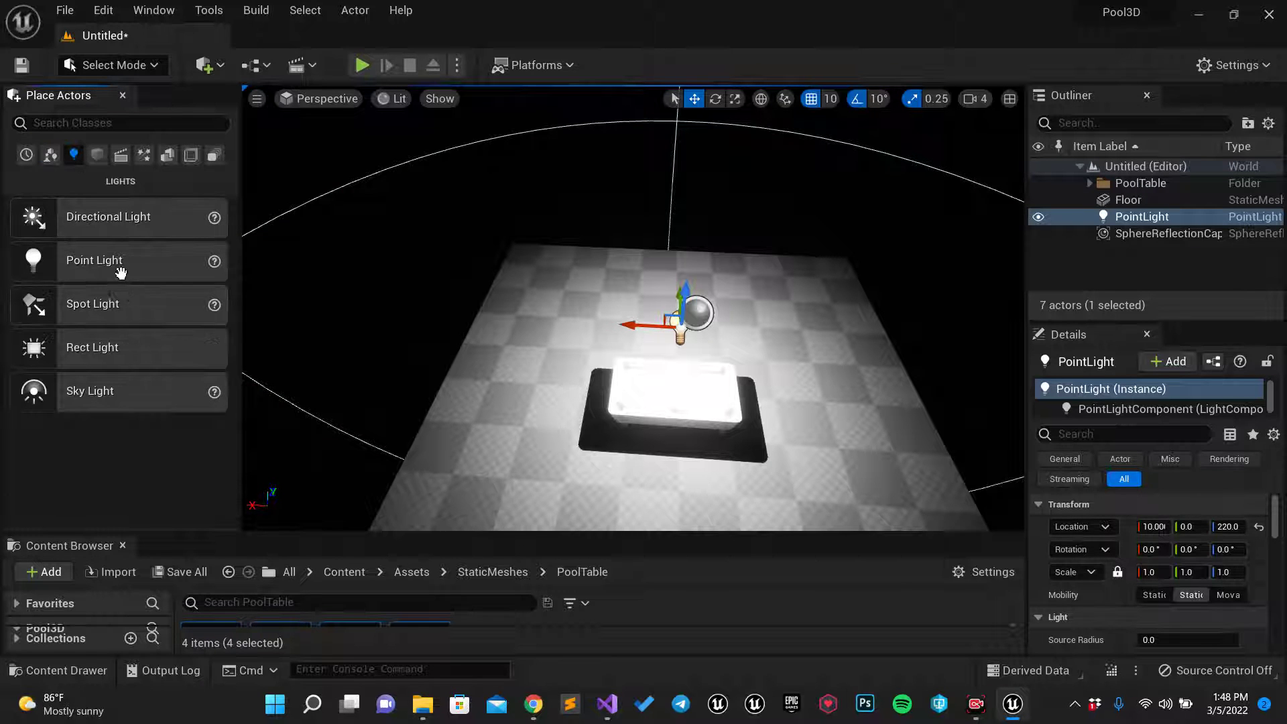
left_click_drag(112, 304, 568, 372)
left_click(680, 335)
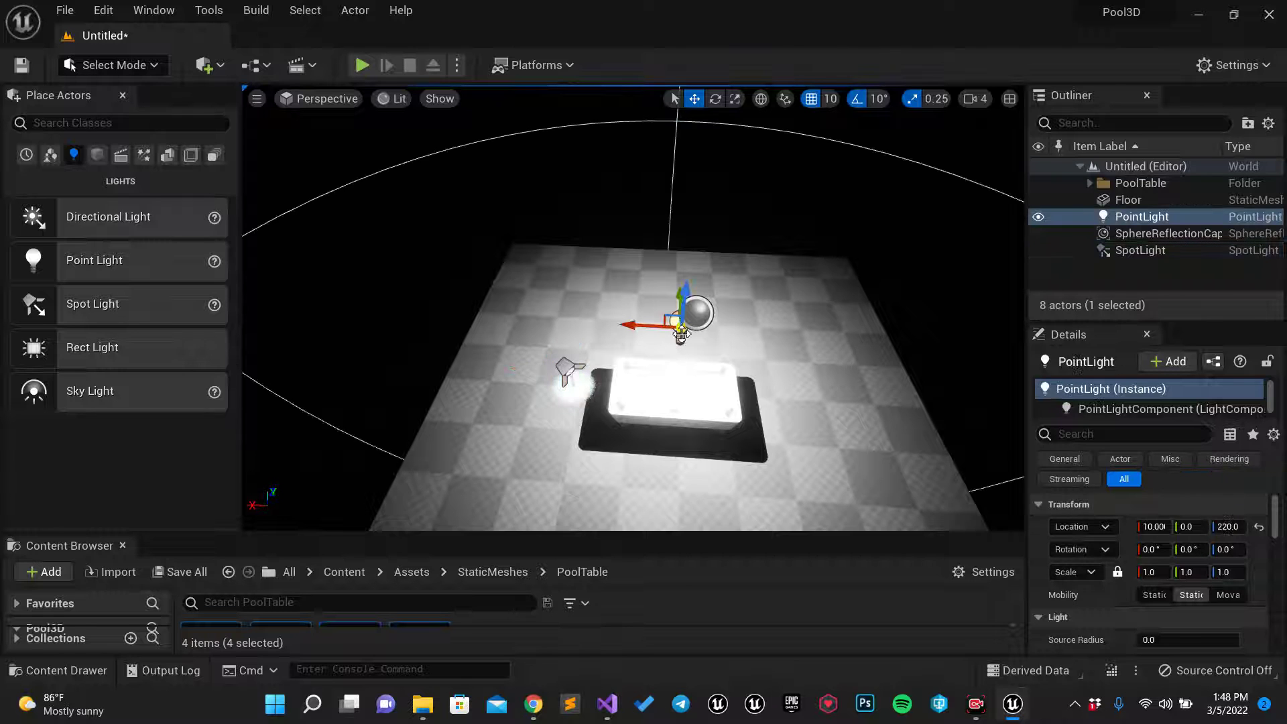
key("Delete")
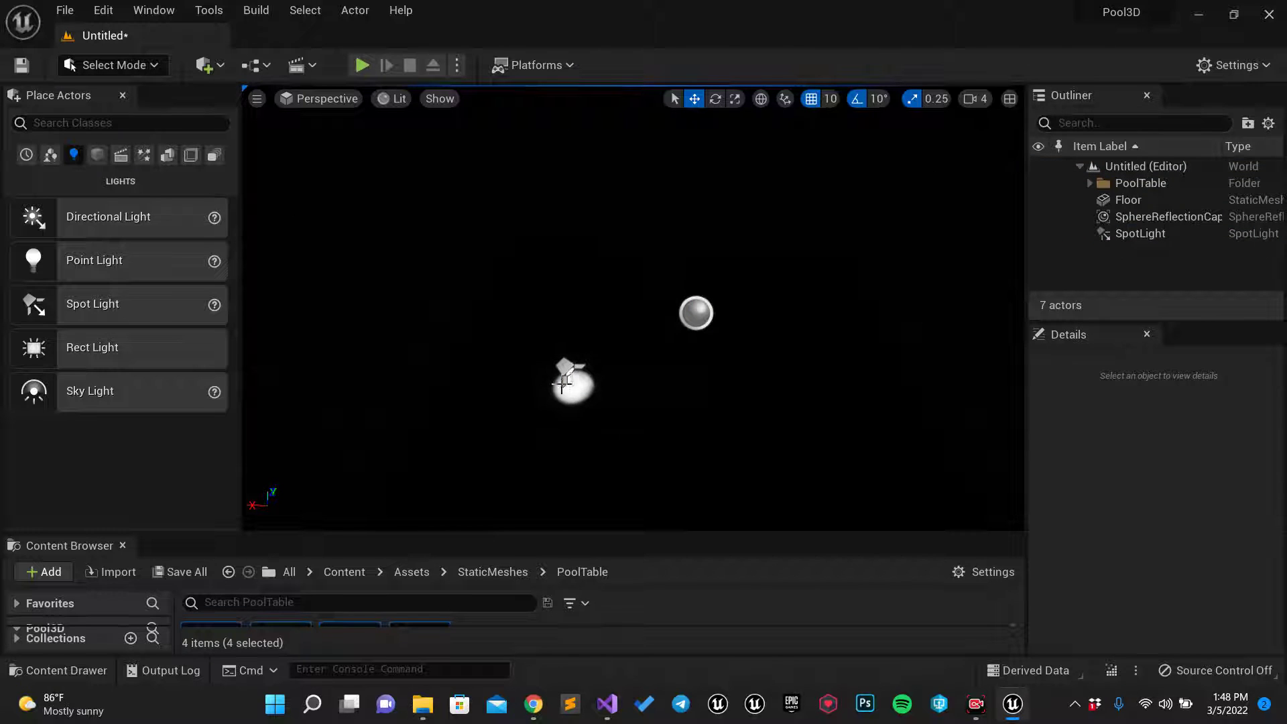
left_click(568, 373)
left_click_drag(571, 347, 760, 292)
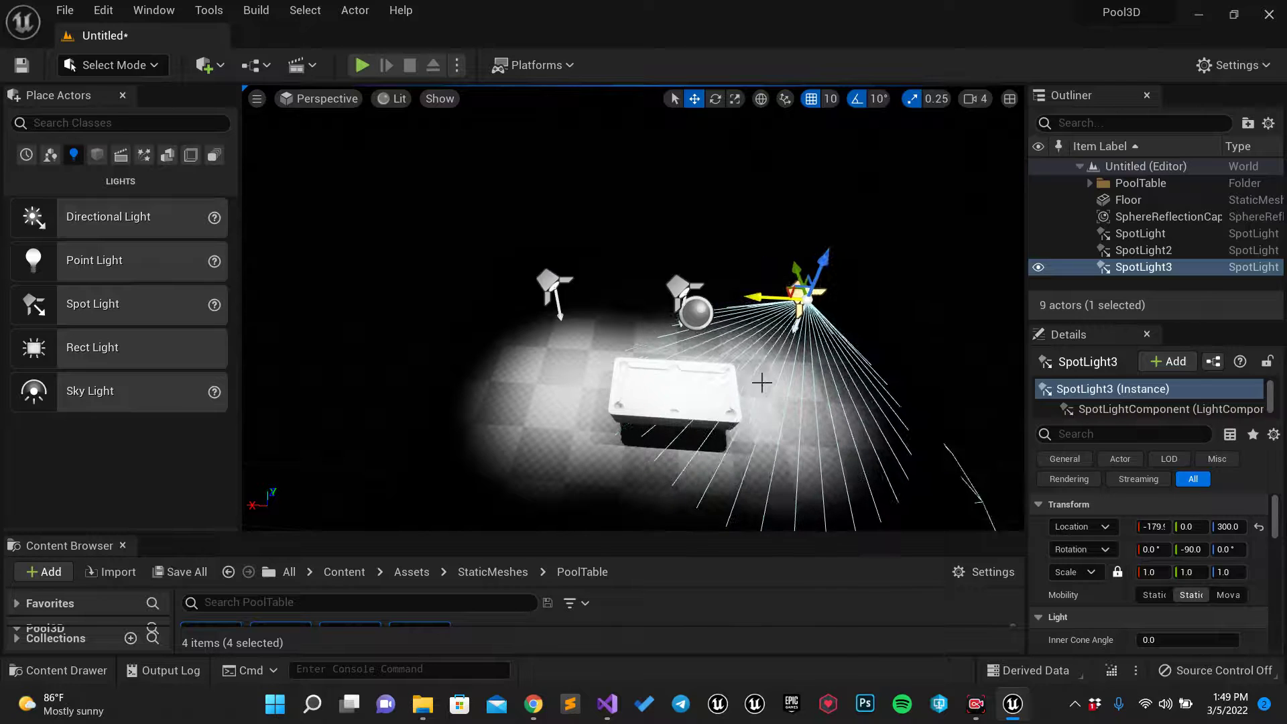
Select all three spotlights and set their Light Color to pale warm yellow
right_click_drag(761, 382, 712, 364)
left_click(633, 281, "ctrl")
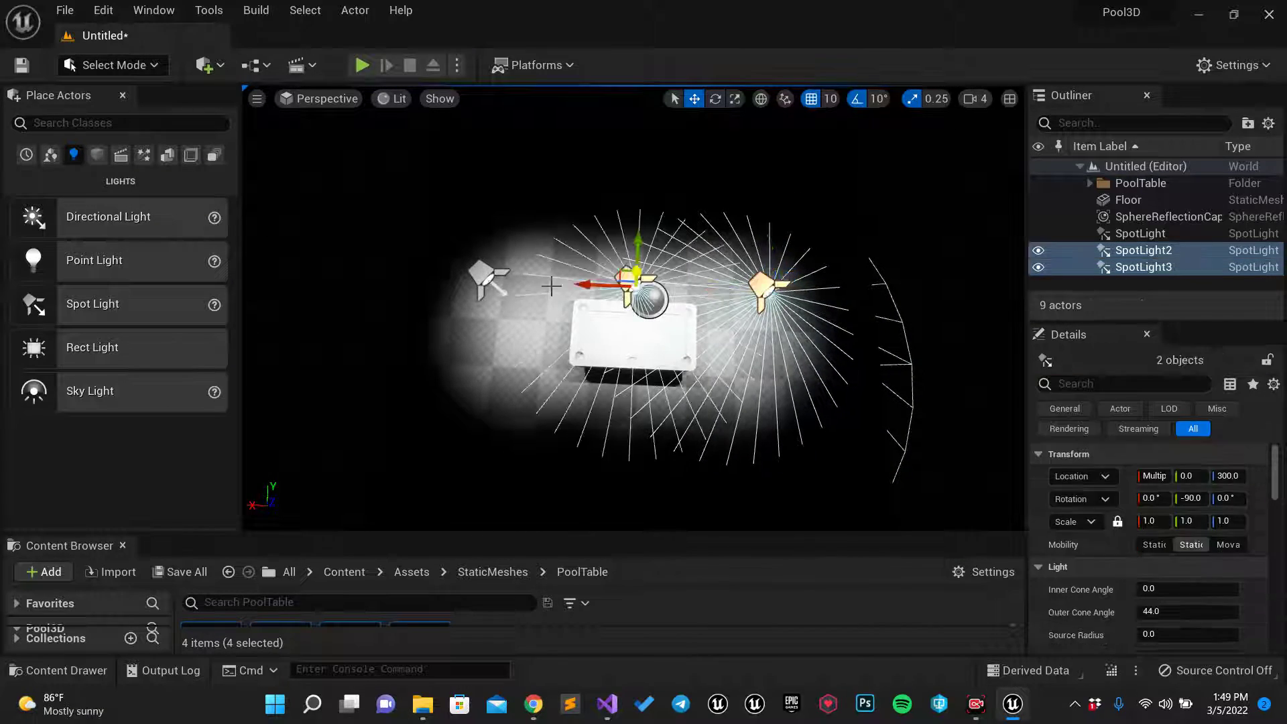
left_click(485, 281, "ctrl")
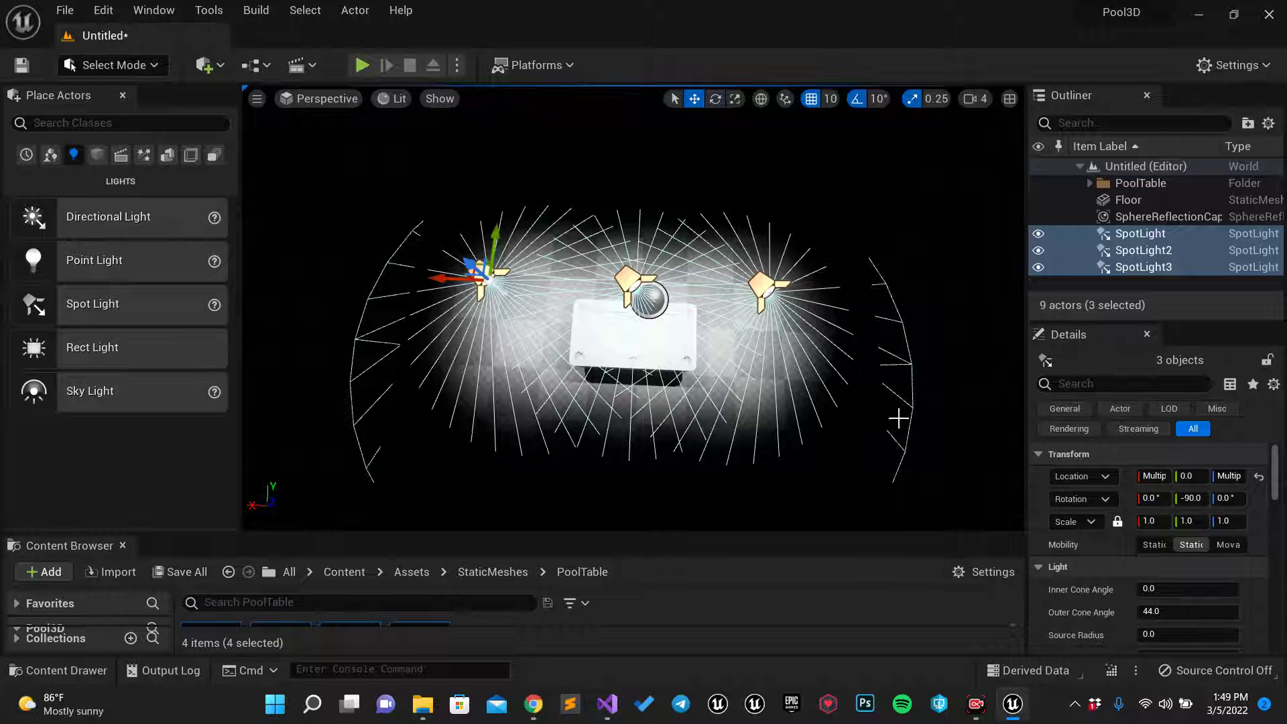
scroll(1129, 563, "down", 5)
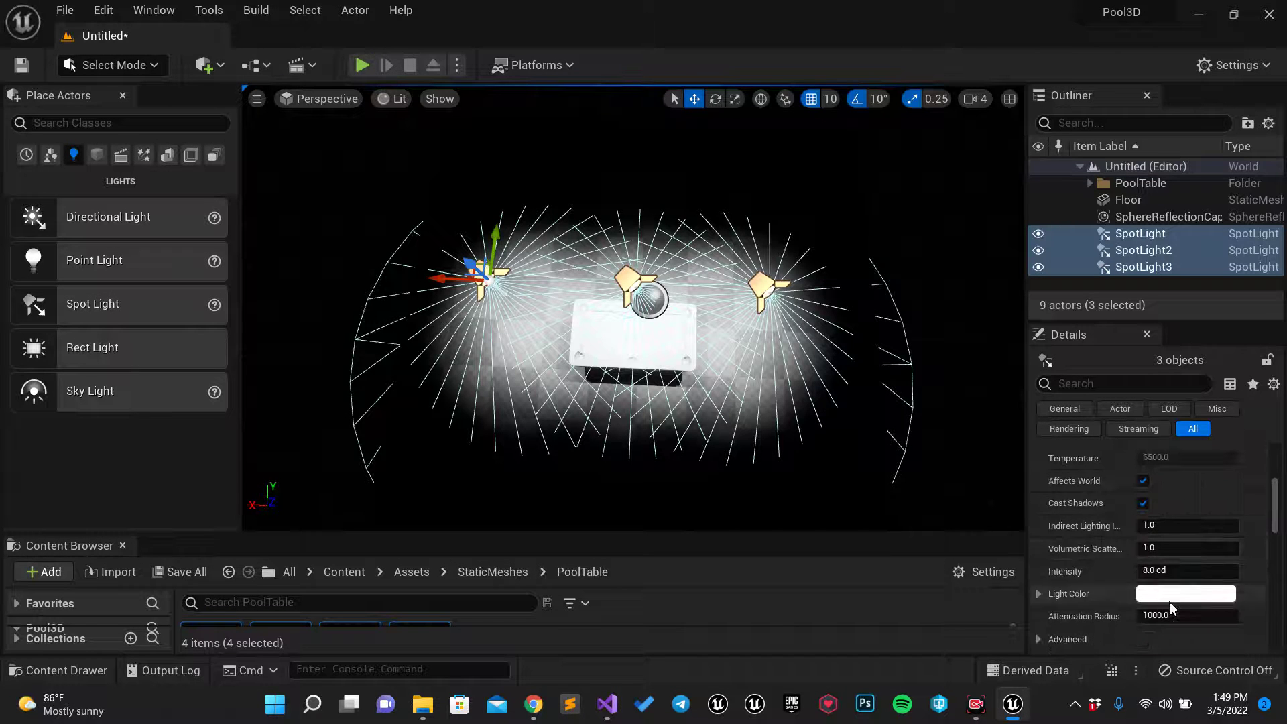
left_click(1181, 592)
left_click_drag(916, 384, 928, 405)
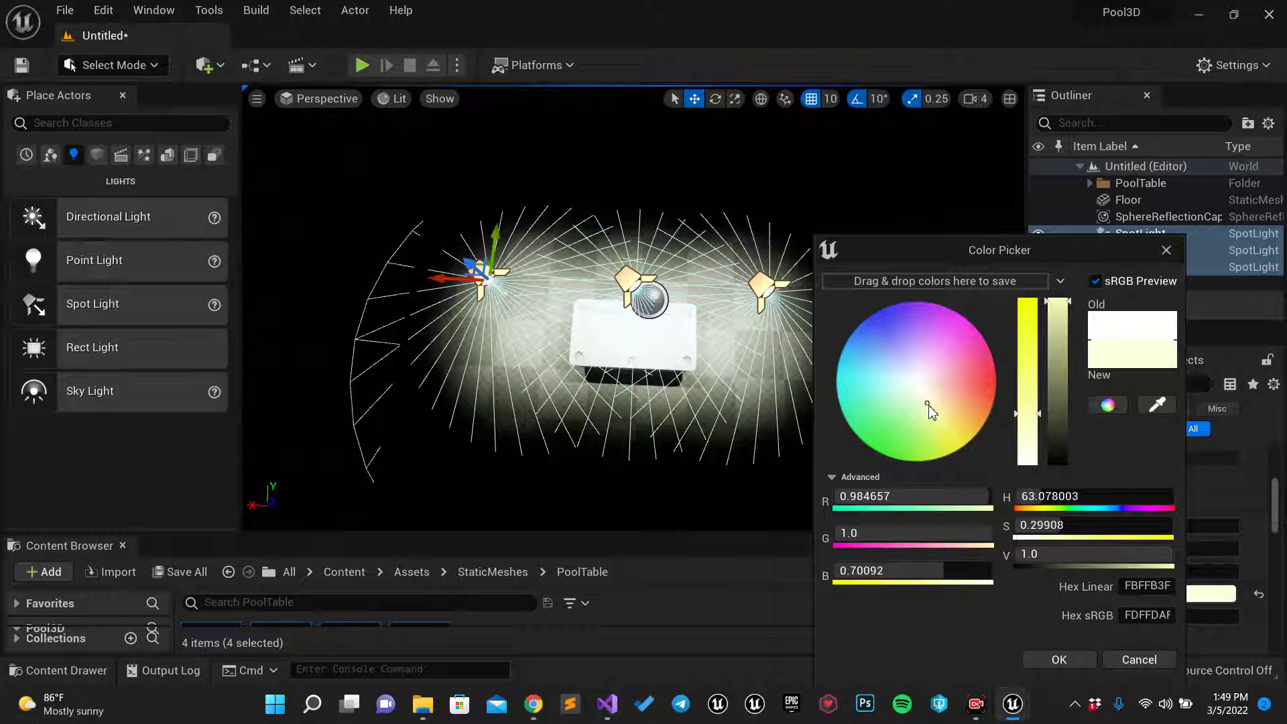
left_click(1069, 661)
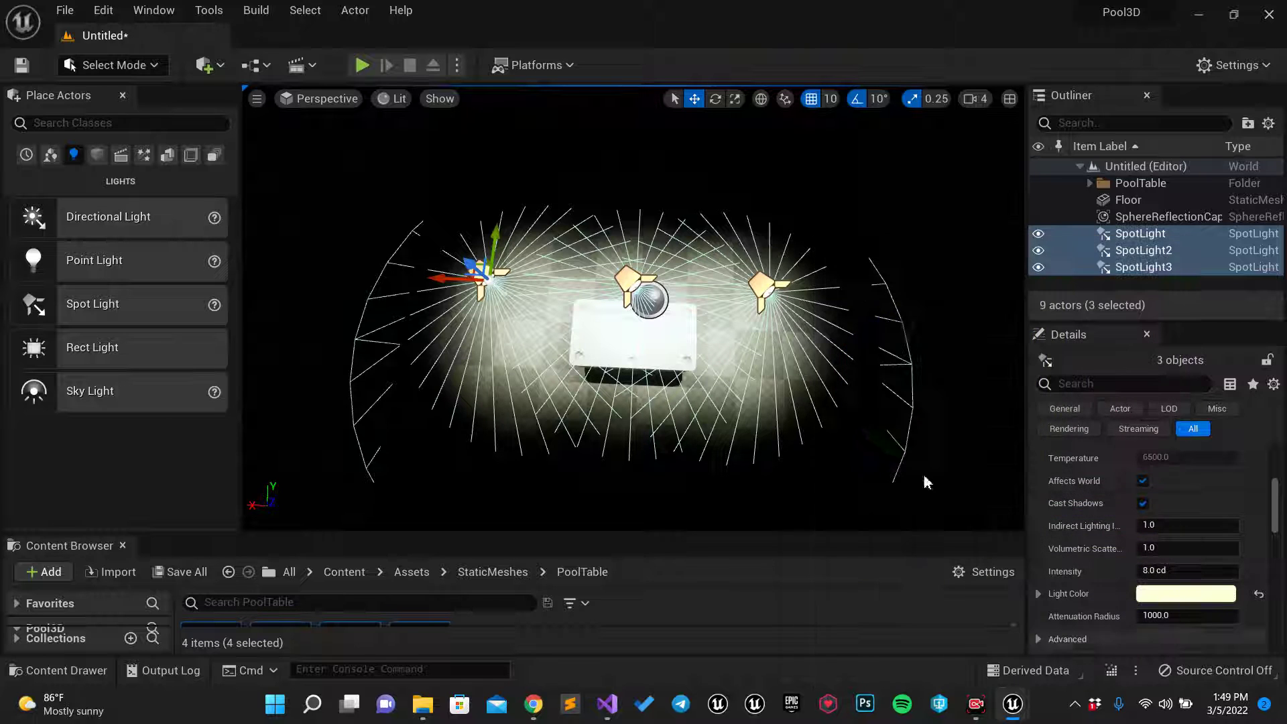
Save the level as NewMap inside a new Content folder named Map
left_click(16, 67)
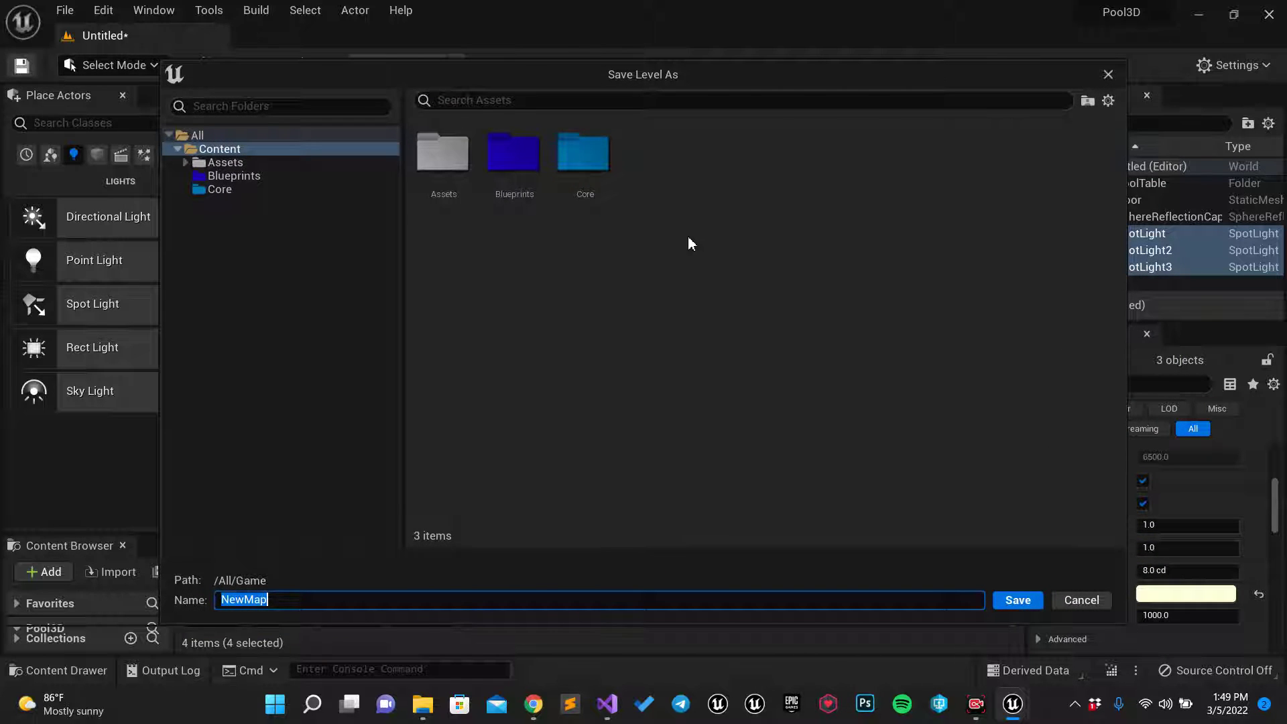
left_click(724, 202)
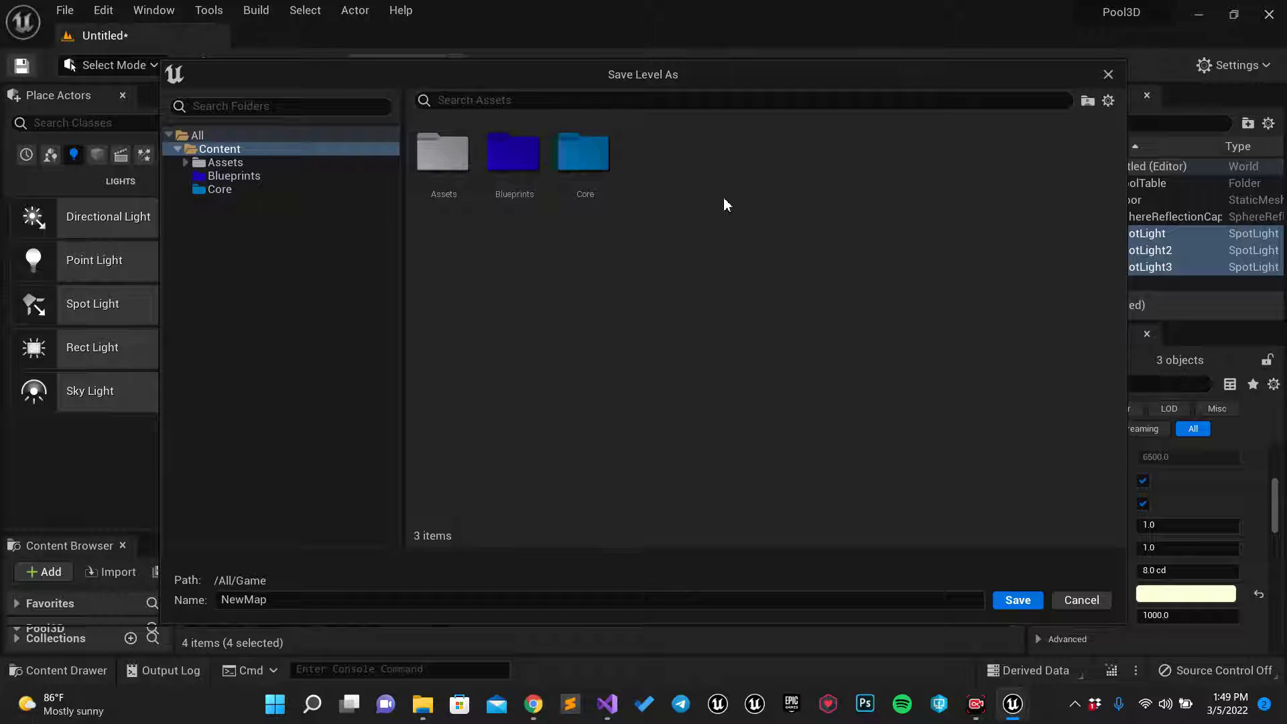
right_click(724, 202)
left_click(713, 250)
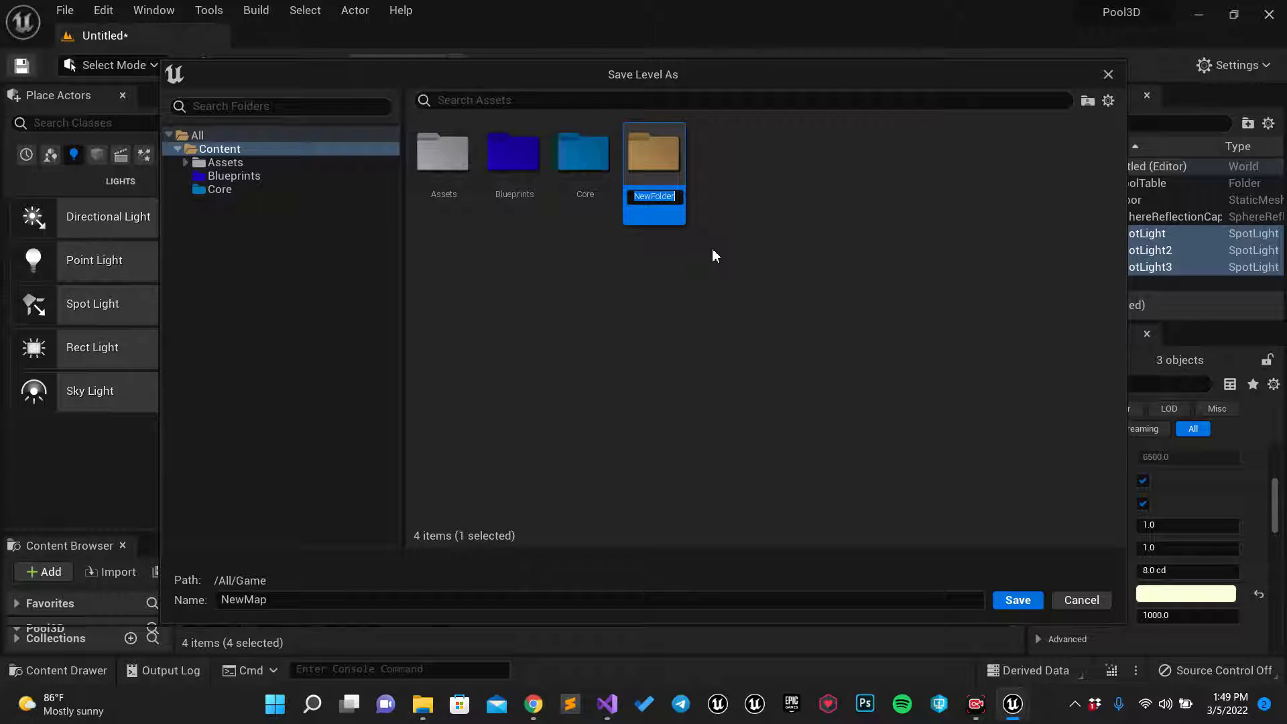
type("Map")
key("Return")
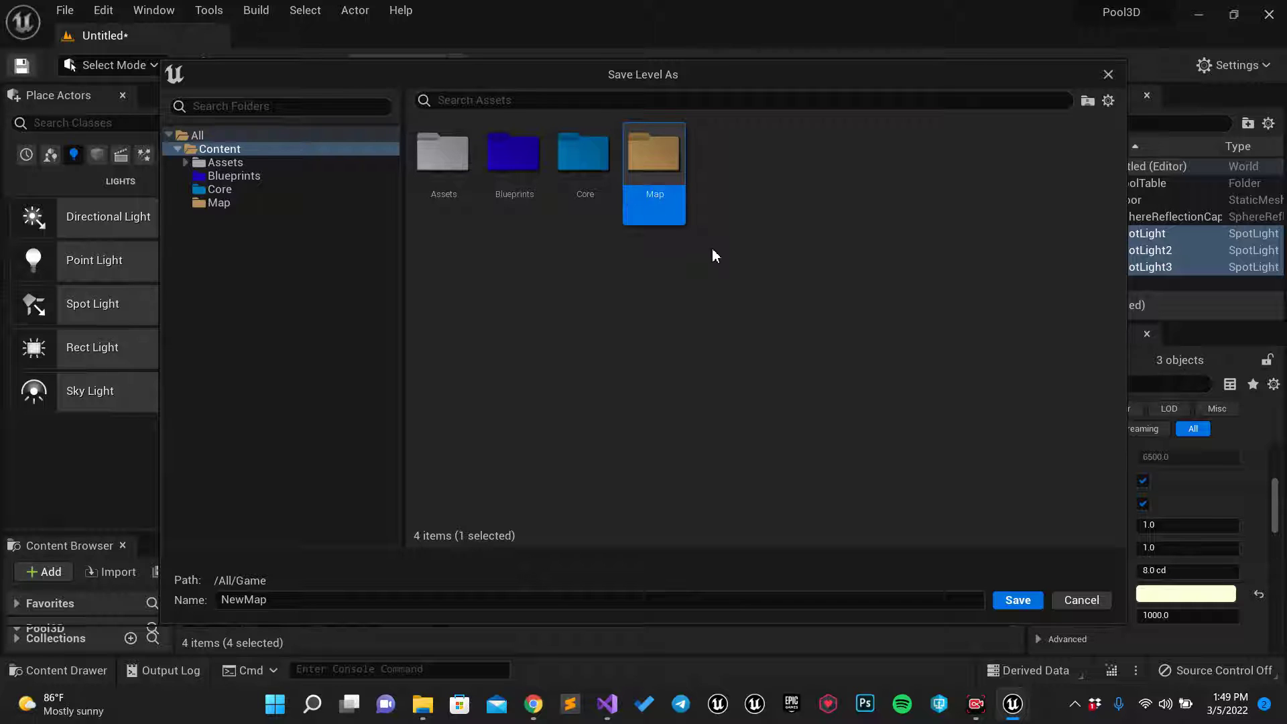
left_click(1019, 604)
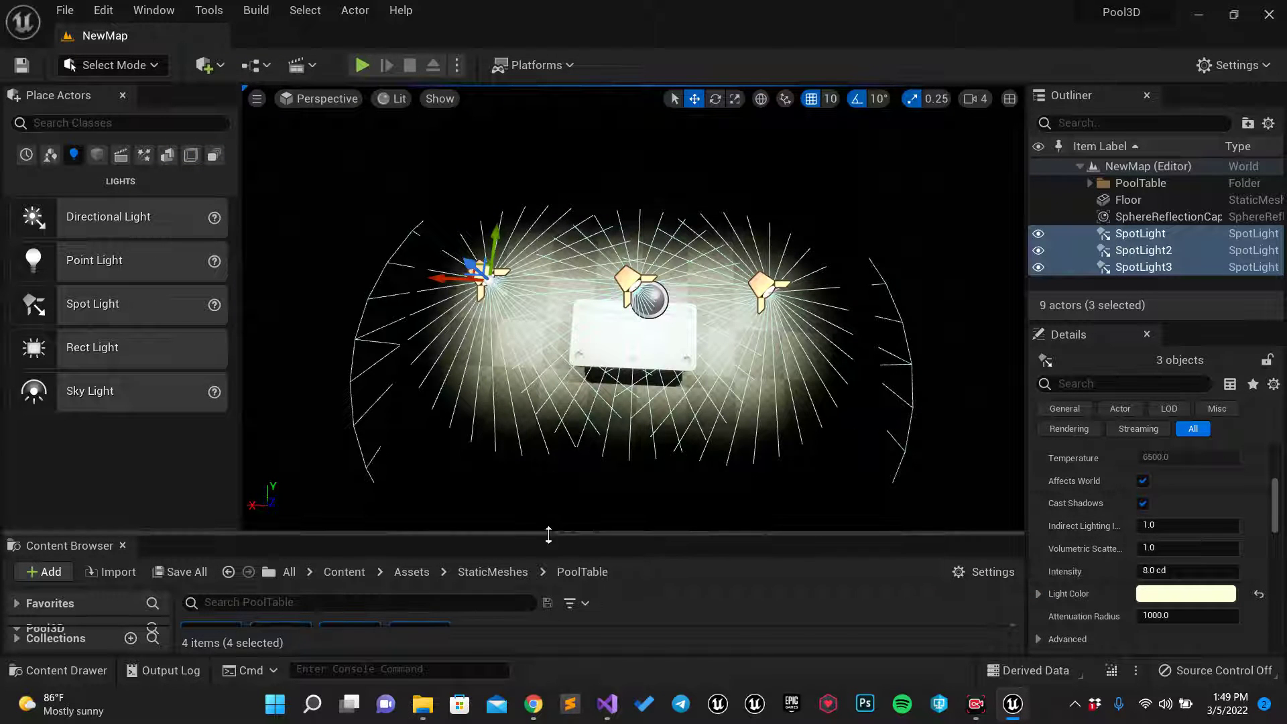
Move NewMap and NewMap_BuiltData into the Map folder
left_click_drag(546, 534, 546, 301)
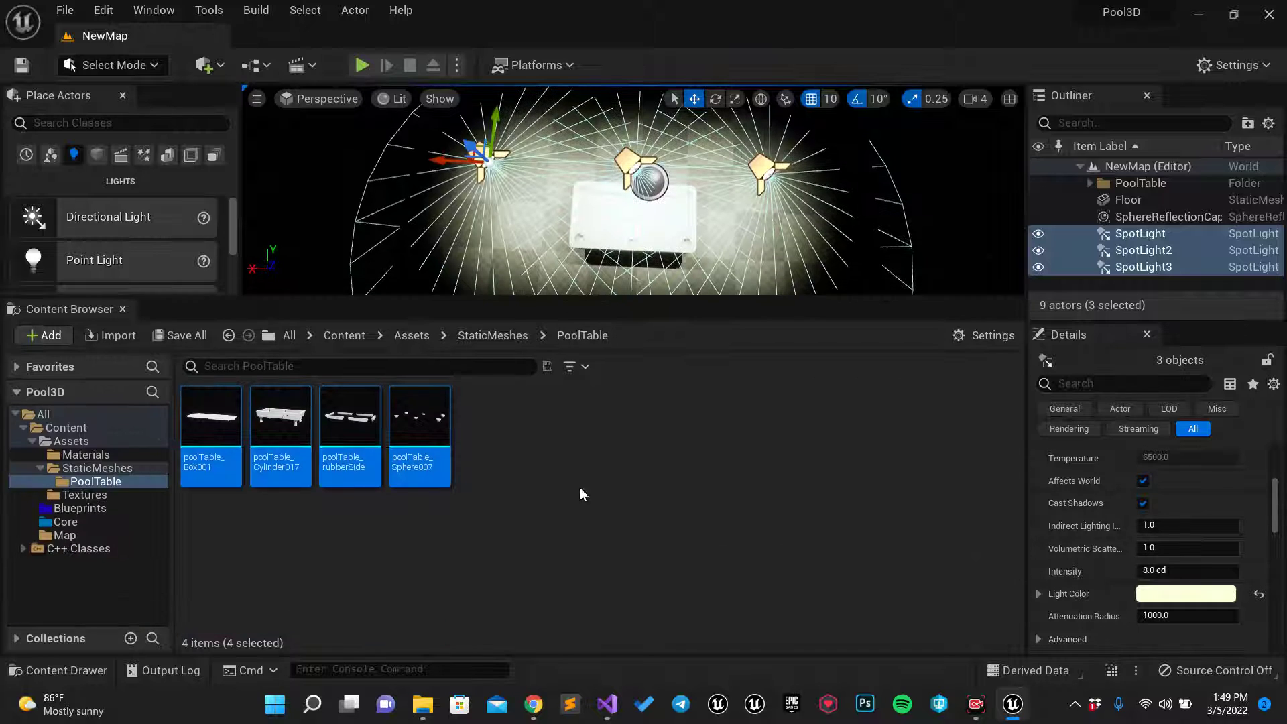
left_click(341, 335)
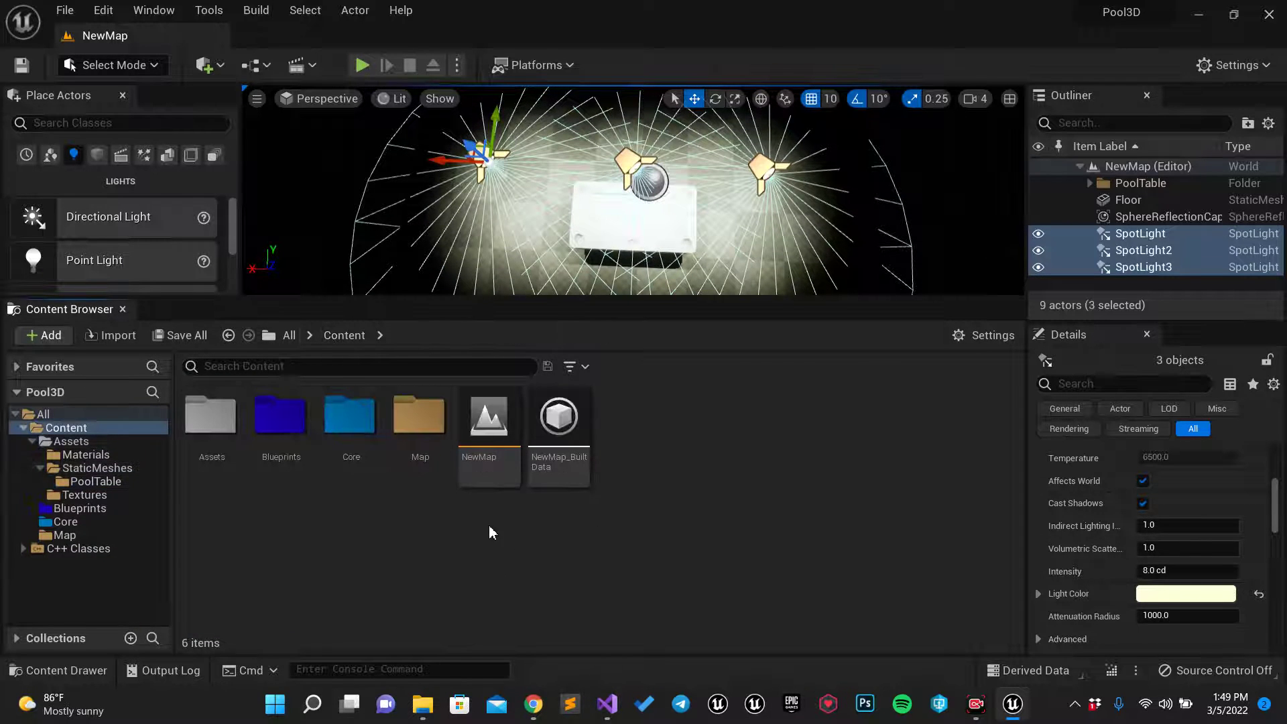
left_click(489, 419)
left_click(558, 419, "ctrl")
left_click_drag(558, 419, 429, 439)
left_click(455, 467)
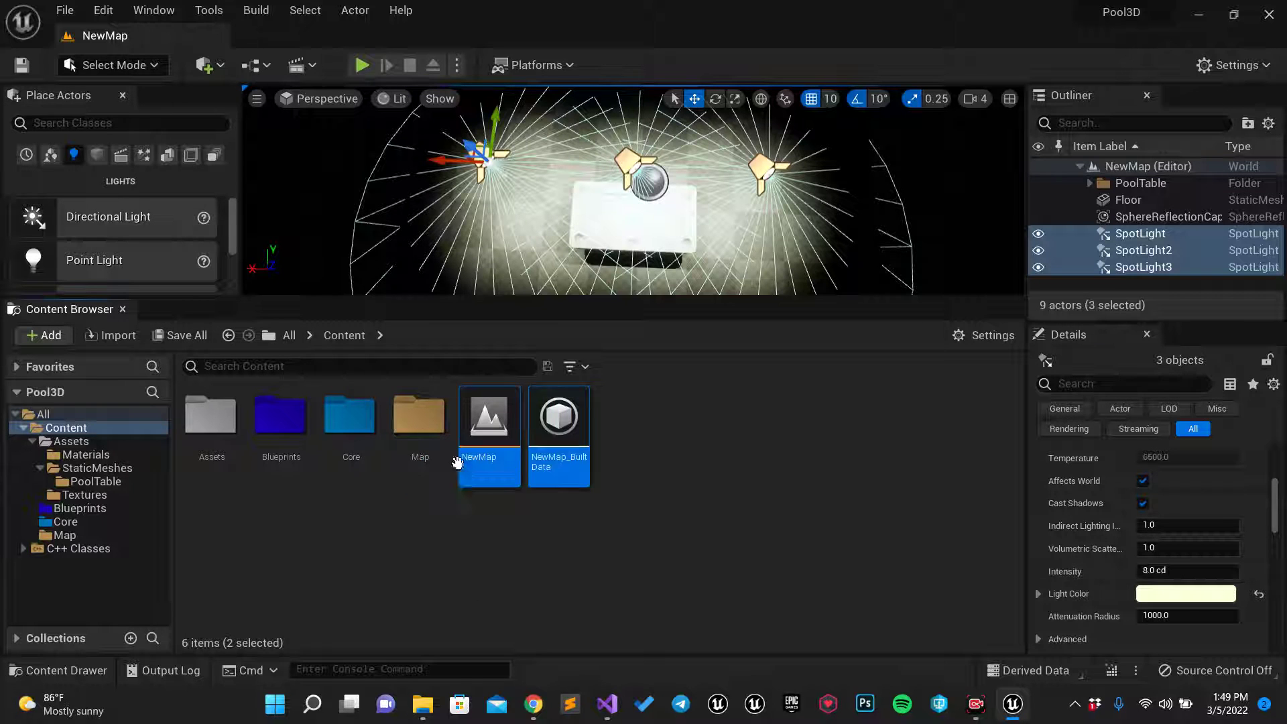
double_click(421, 429)
left_click(344, 335)
Set the Map folder's colour to yellow
right_click(422, 422)
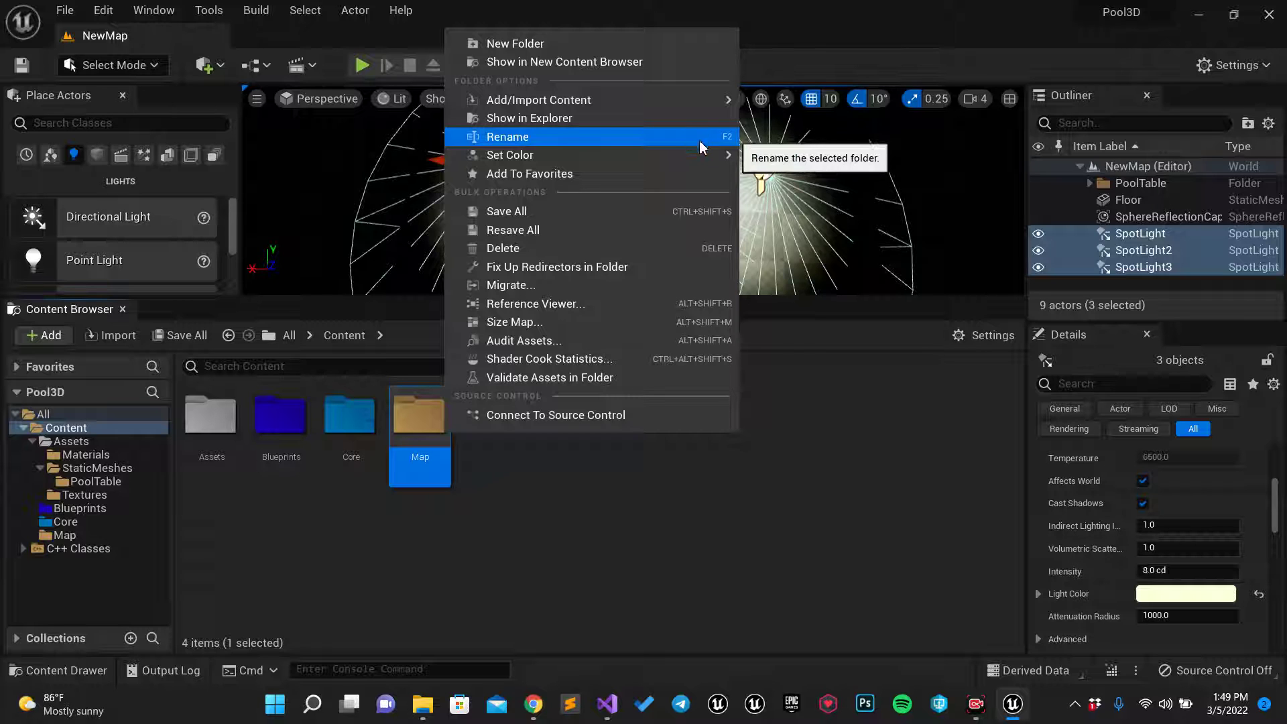
mouse_move(697, 154)
left_click(795, 166)
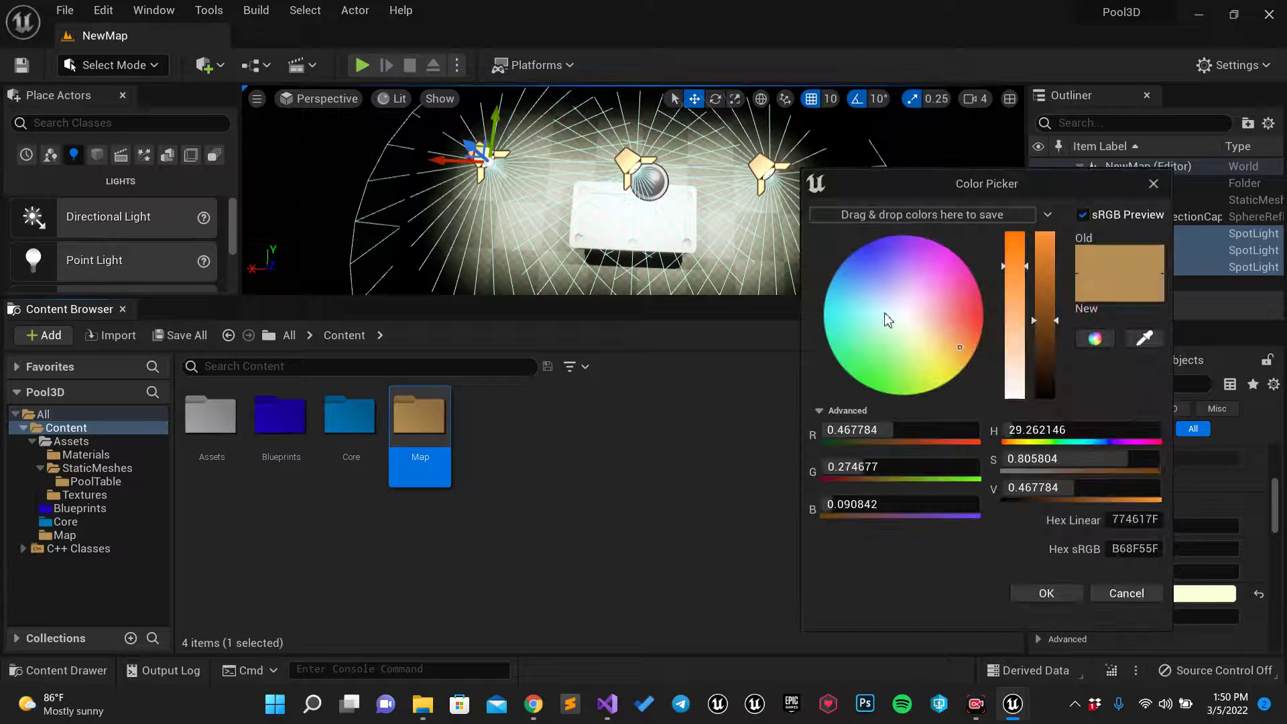
left_click_drag(888, 320, 952, 380)
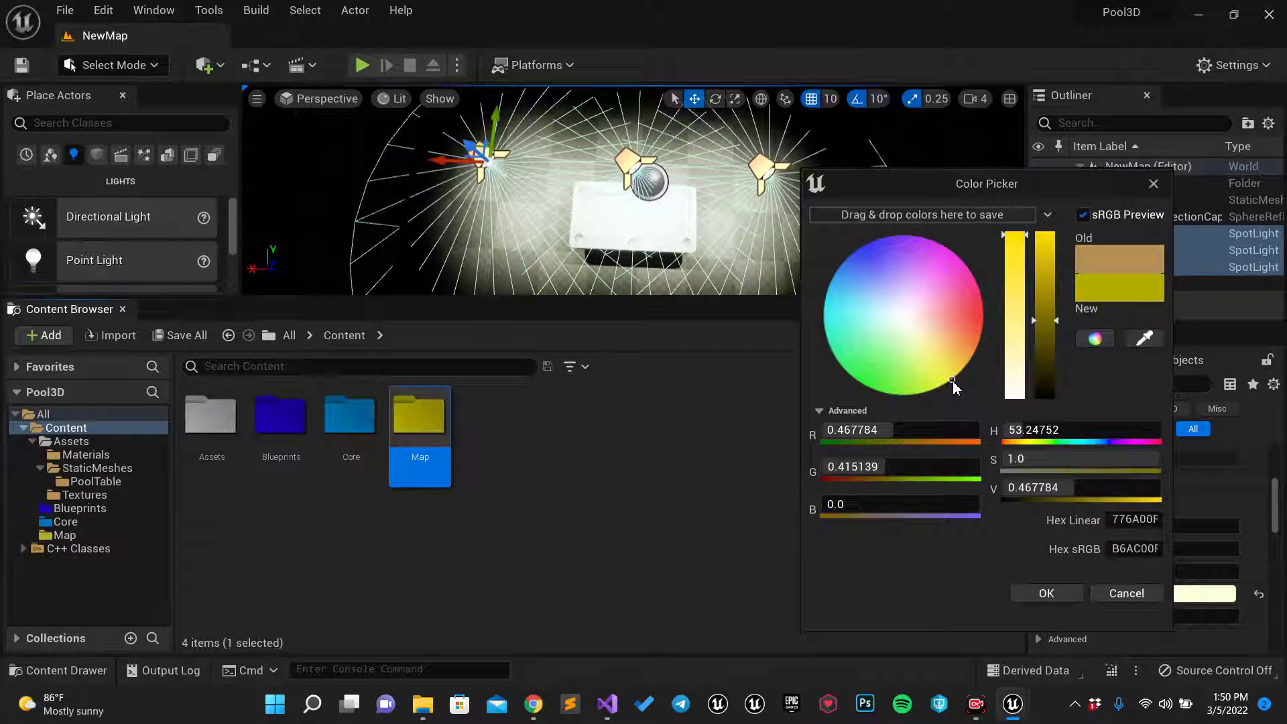
left_click(1047, 593)
left_click(500, 488)
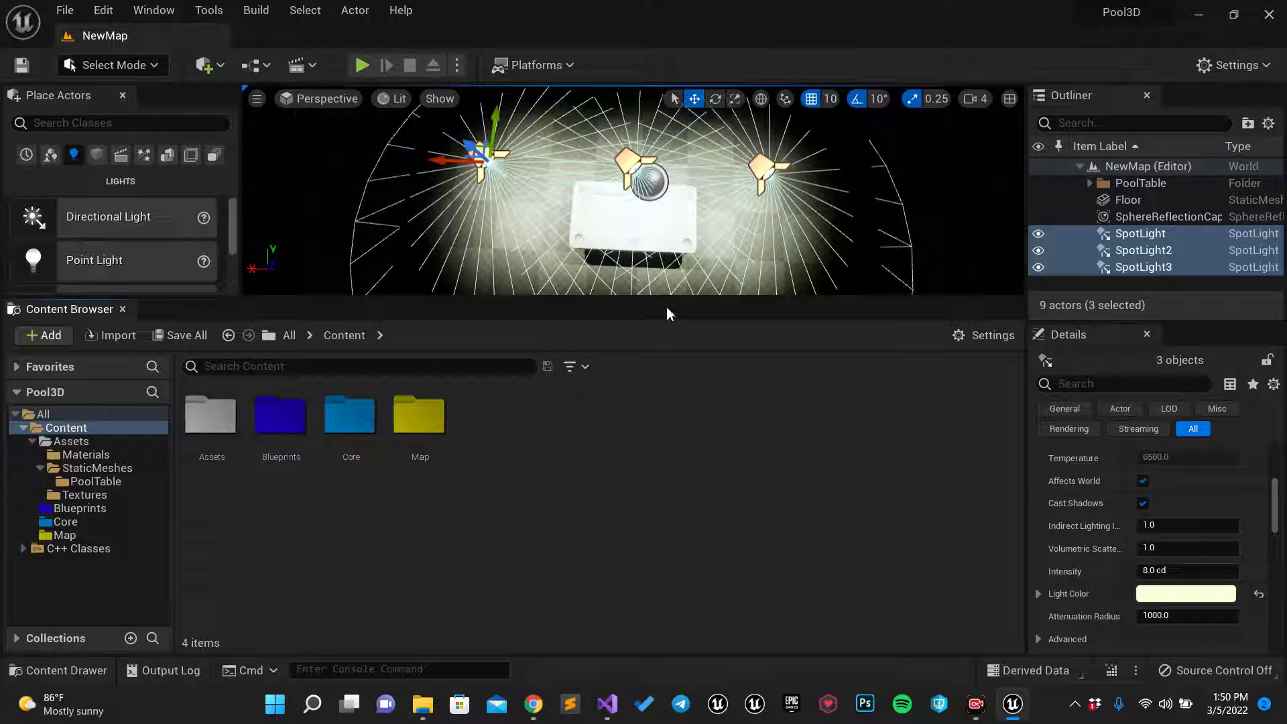
Drag the viewport/Content Browser splitter down, then nudge it back up slightly
left_click_drag(670, 299, 658, 481)
left_click_drag(662, 424, 661, 410)
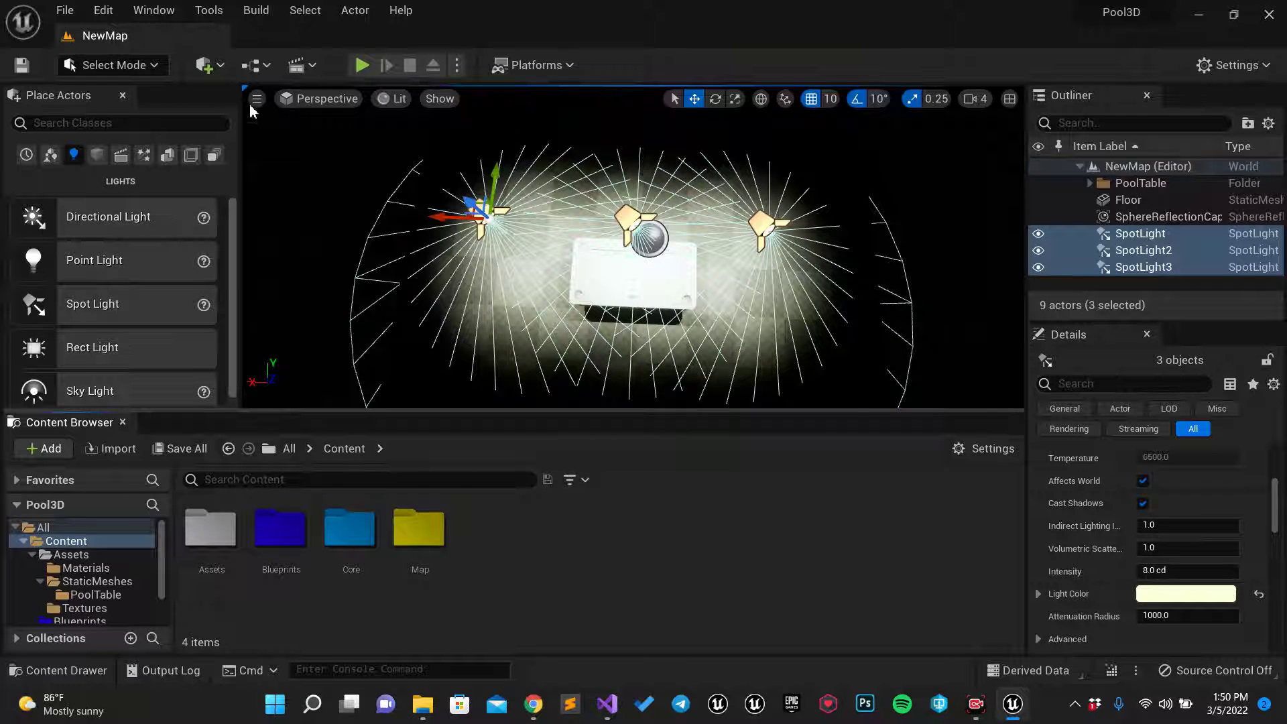
Close the Place Actors panel, orbit onto the pool table, and open Assets > Textures
left_click(123, 95)
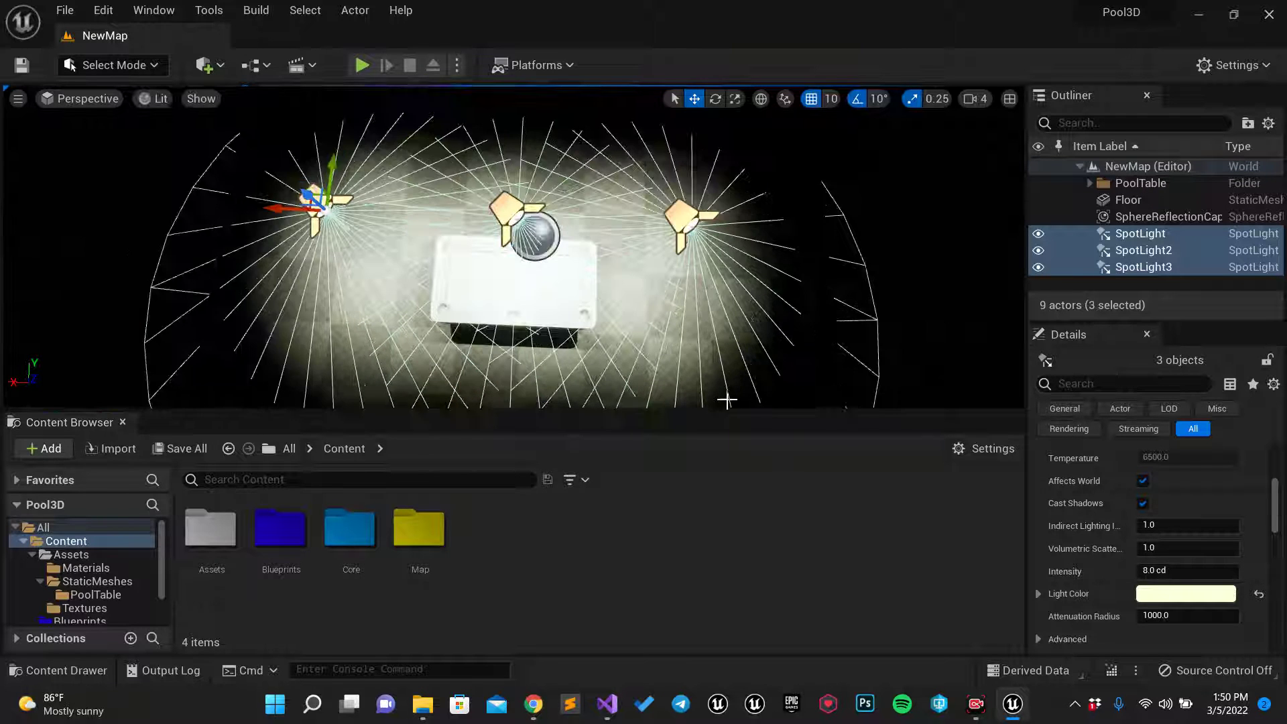
left_click_drag(738, 425, 738, 521)
right_click_drag(784, 400, 749, 525)
left_click_drag(751, 525, 772, 325)
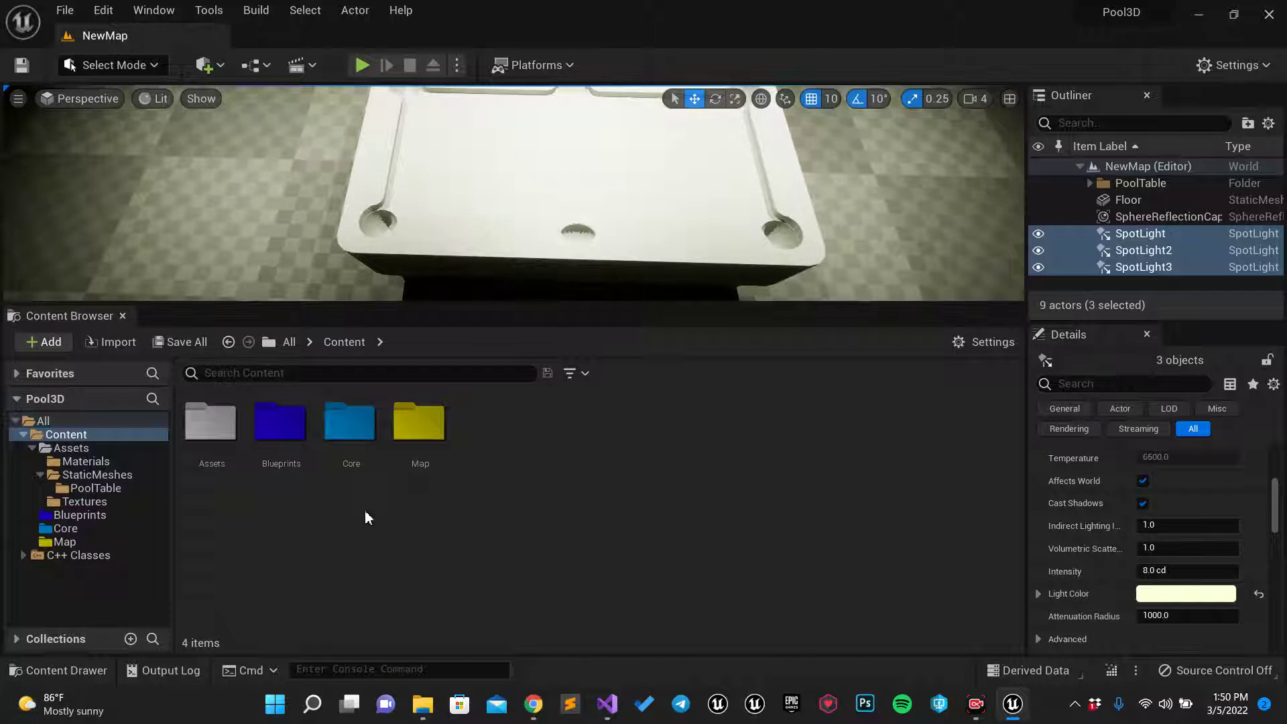
double_click(210, 421)
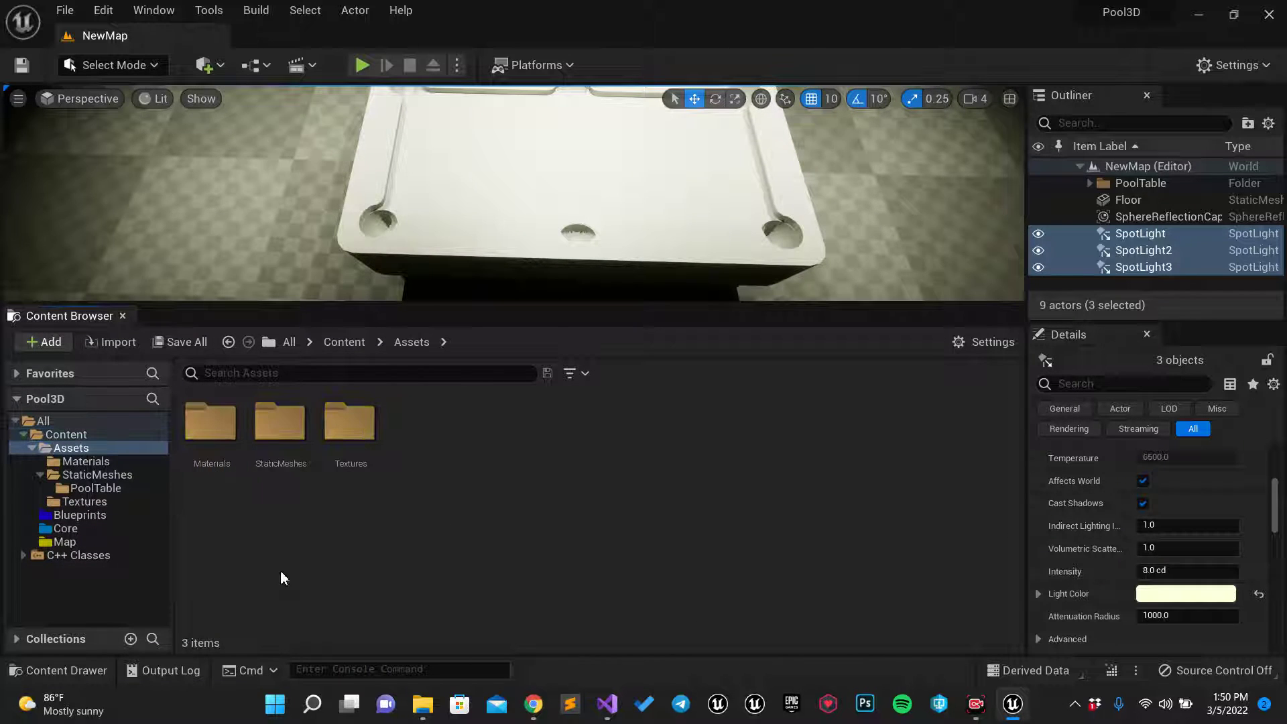
double_click(362, 445)
Import the floor folder from Desktop > Pool into Assets/Textures and save it
key("super+e")
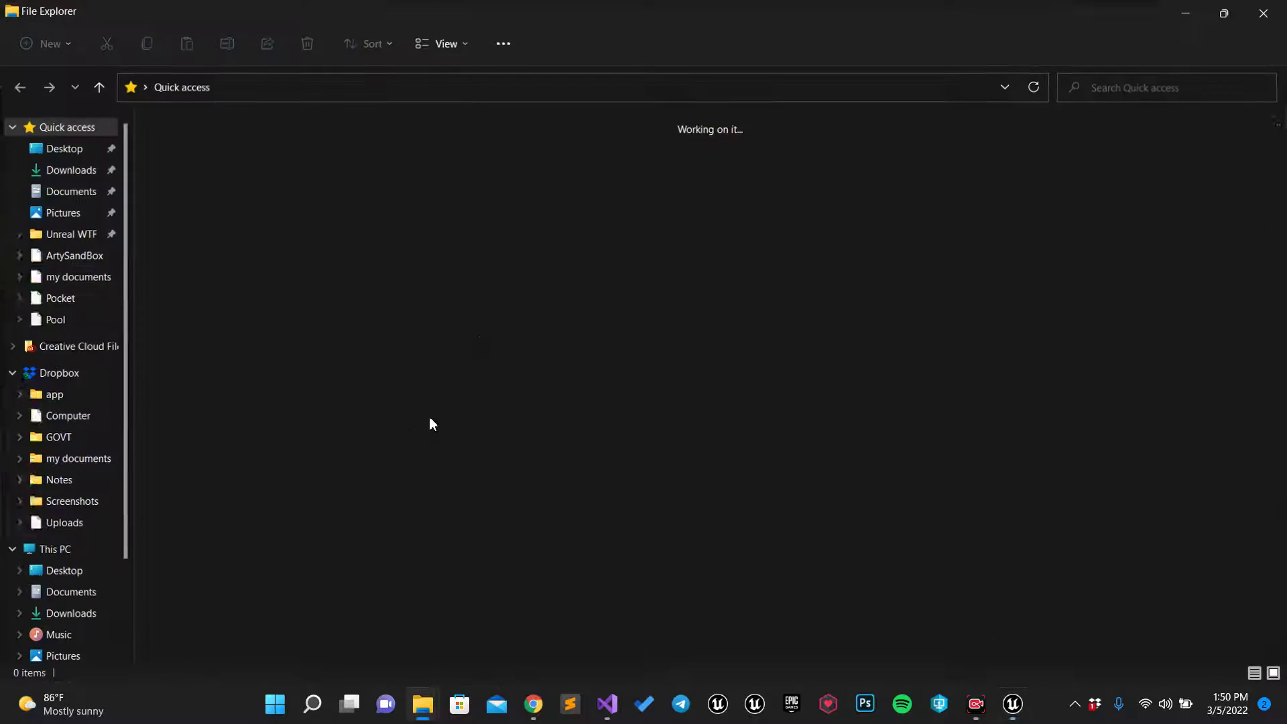
left_click(281, 156)
double_click(282, 156)
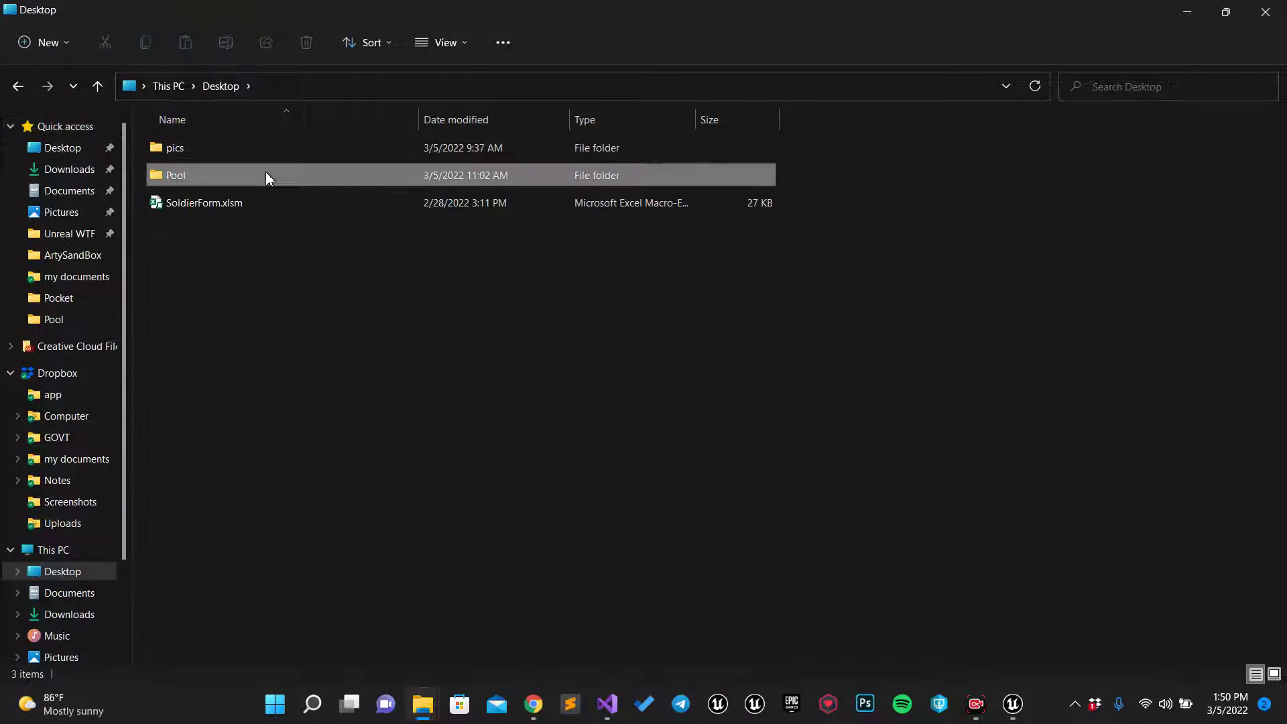
double_click(266, 172)
left_click(271, 154)
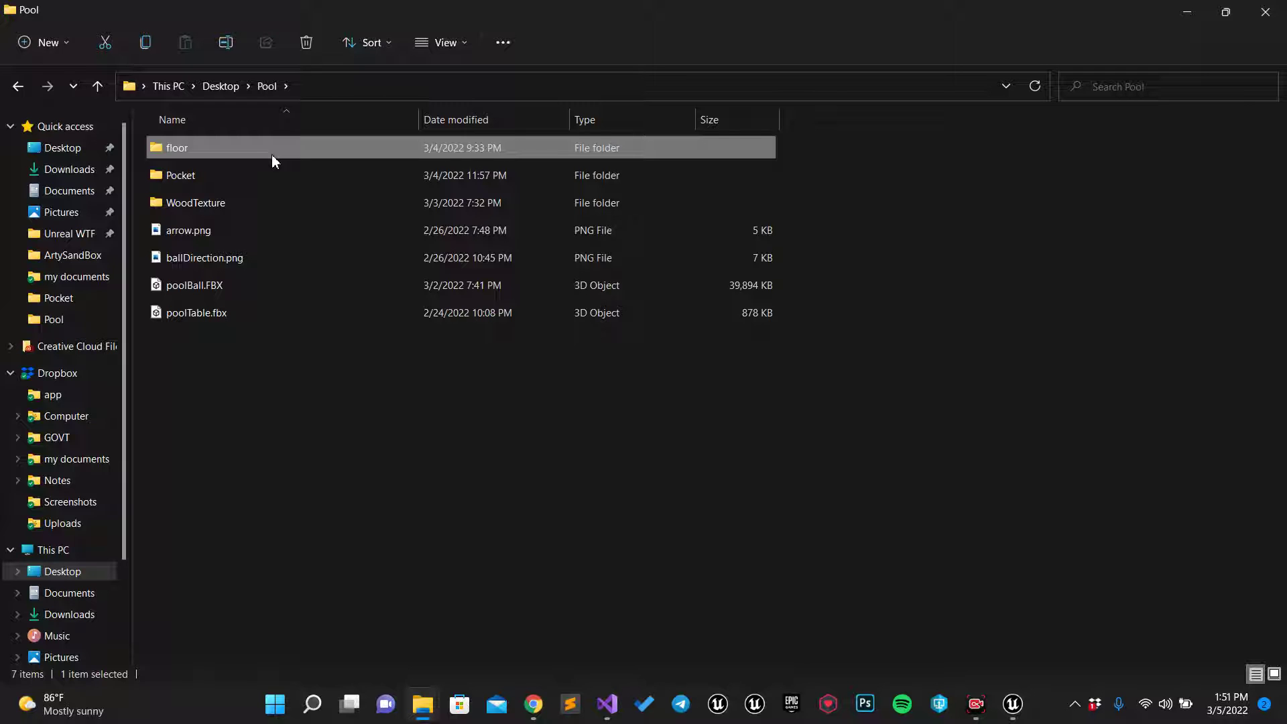
key("alt+Tab")
key("alt+Tab")
left_click_drag(256, 142, 367, 485)
key("alt+Tab")
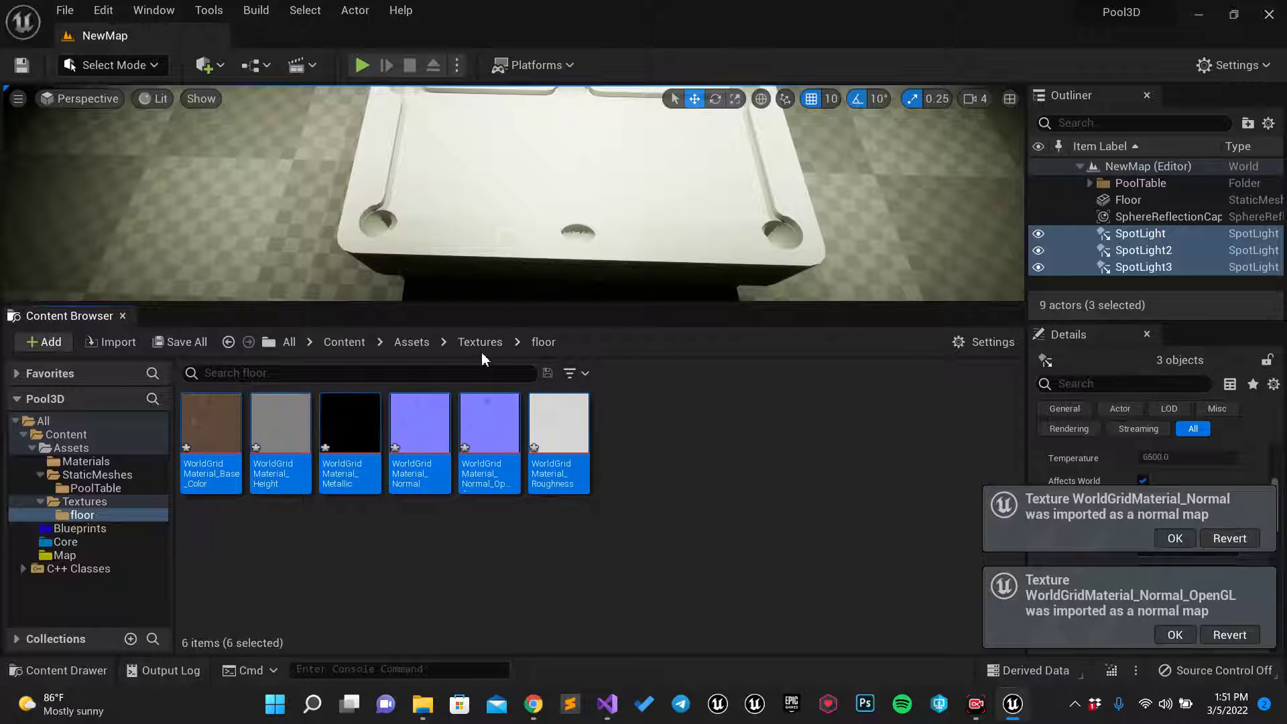
key("ctrl+shift+s")
left_click(484, 346)
Import the Pocket and WoodTexture folders into Assets/Textures
key("alt+Tab")
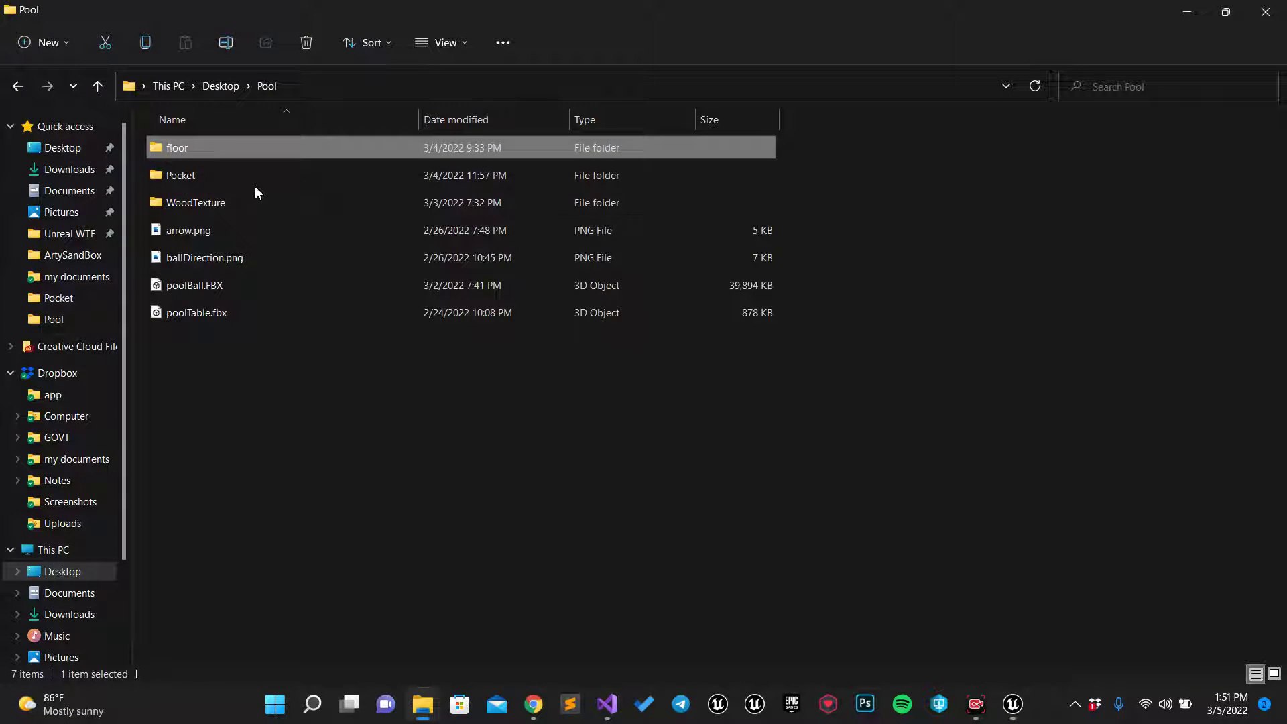
left_click(255, 185)
left_click(276, 198, "ctrl")
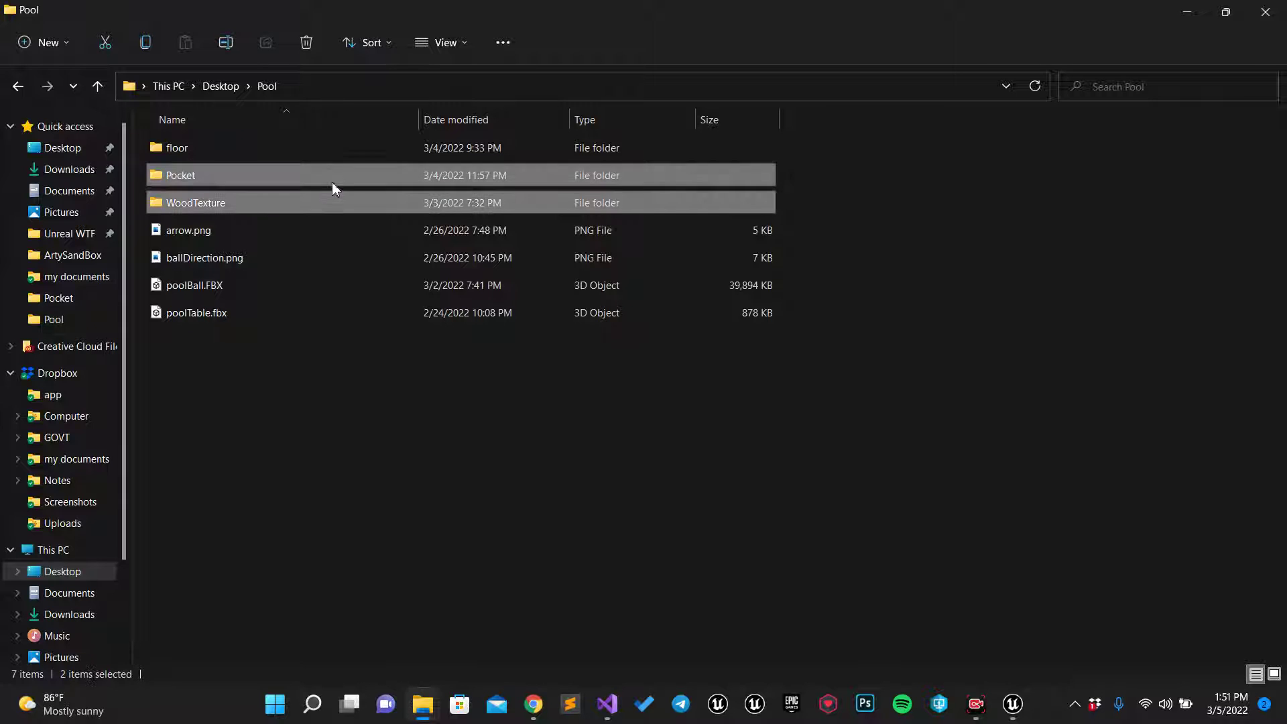
left_click_drag(332, 180, 541, 476)
key("alt+Tab")
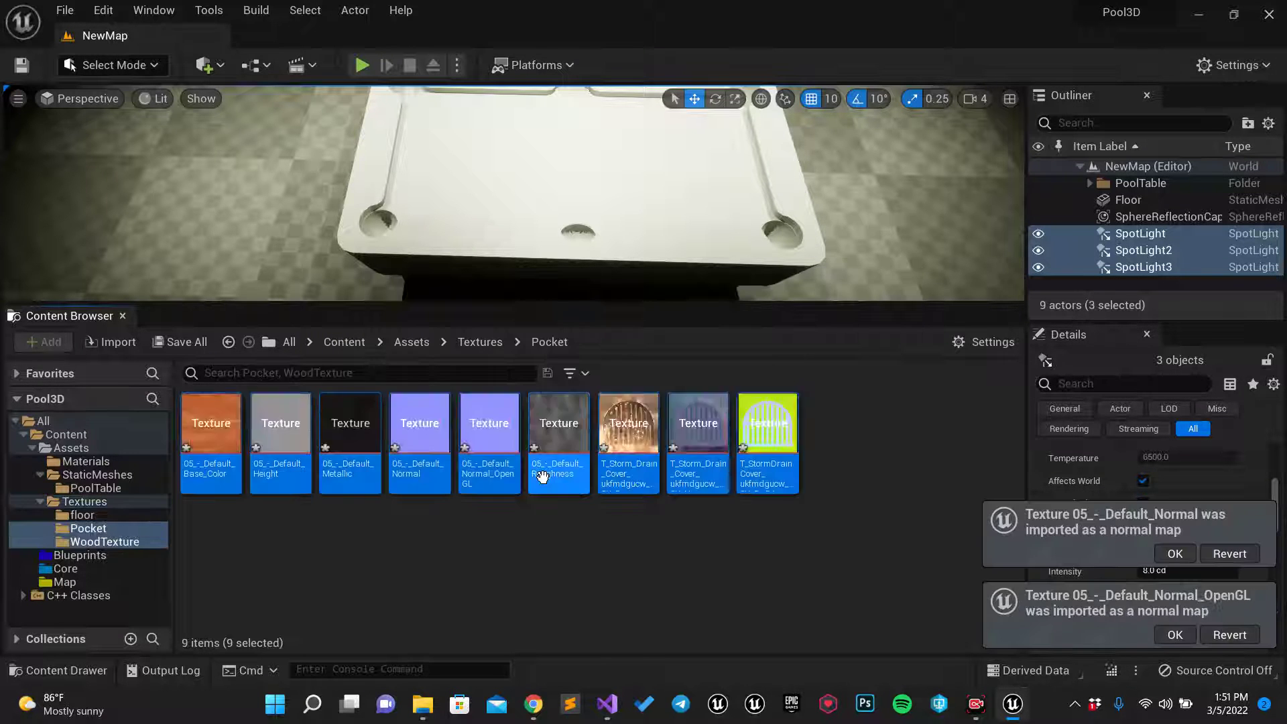
Save the imported textures, check the Pocket and WoodTexture folders, then return to Assets
key("ctrl+s")
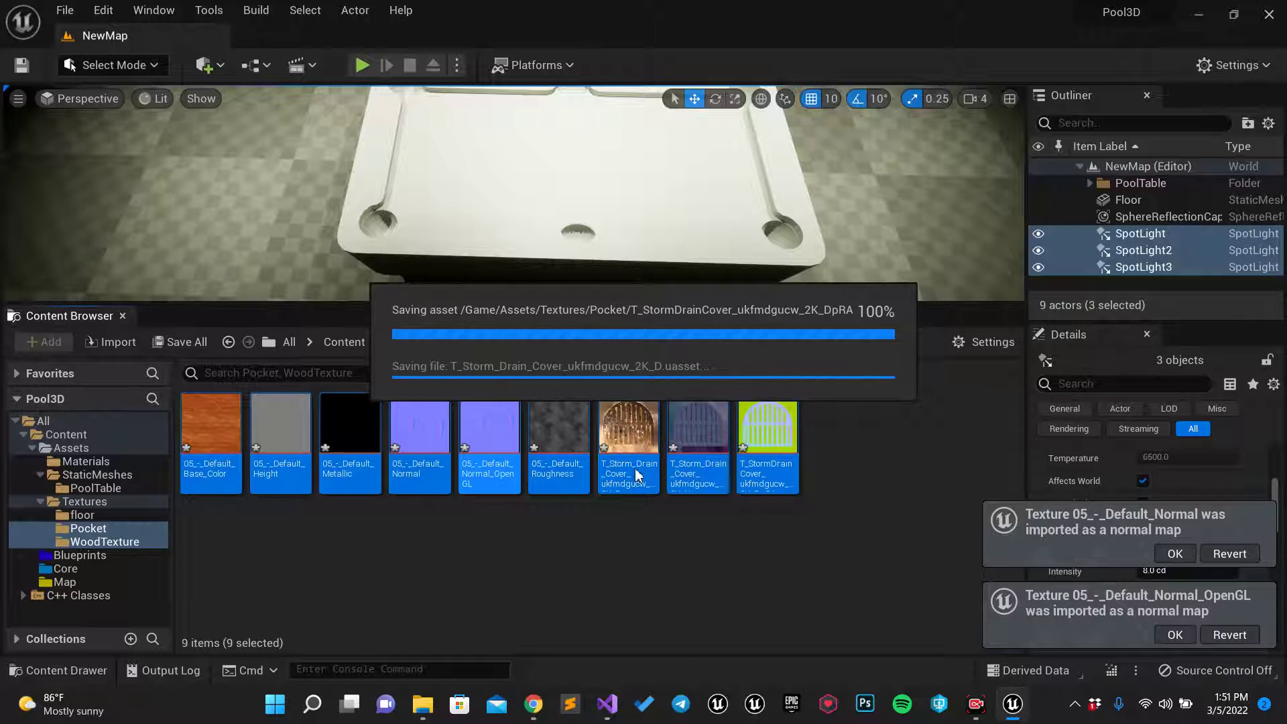
left_click(488, 343)
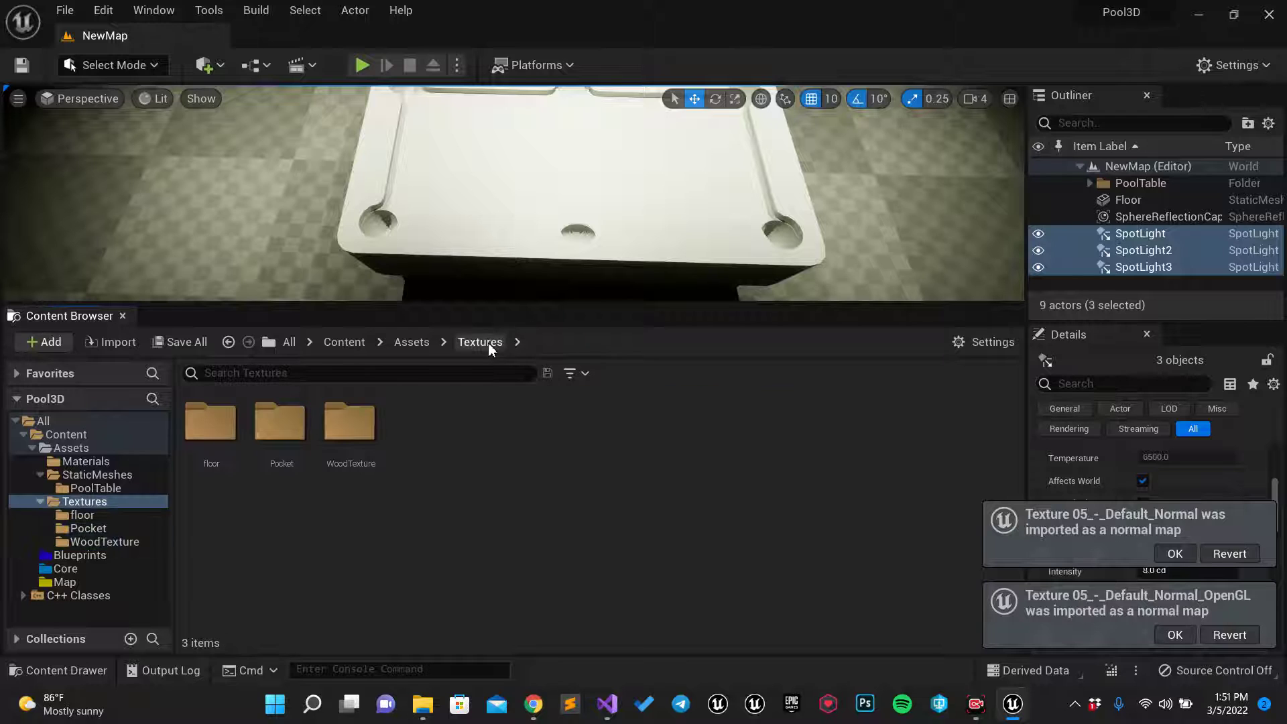
left_click(282, 436)
double_click(281, 436)
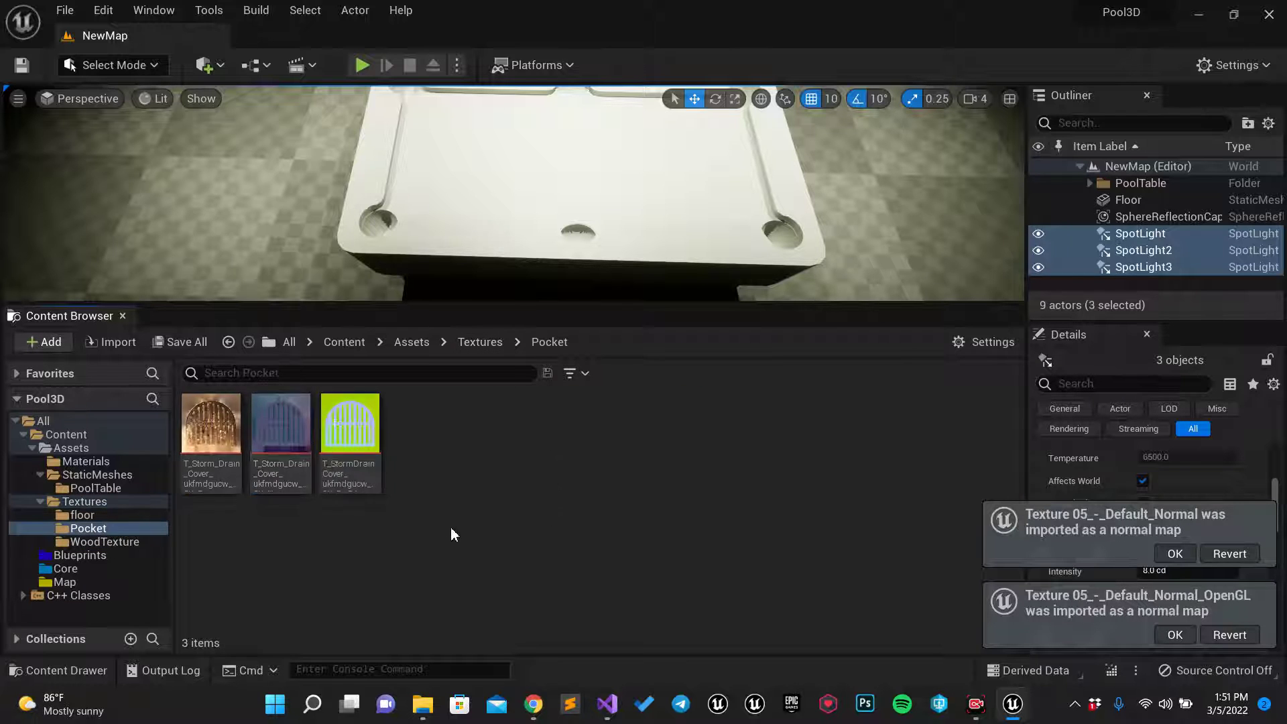
left_click(480, 348)
double_click(350, 422)
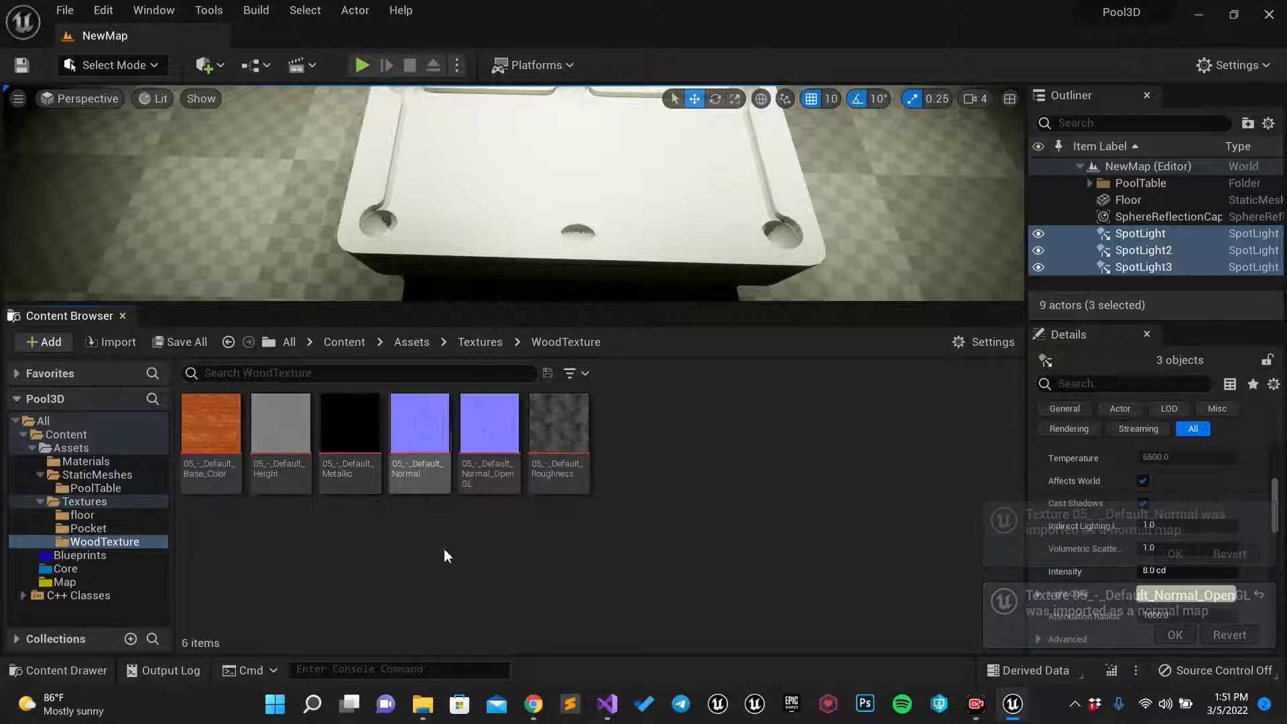
left_click(411, 343)
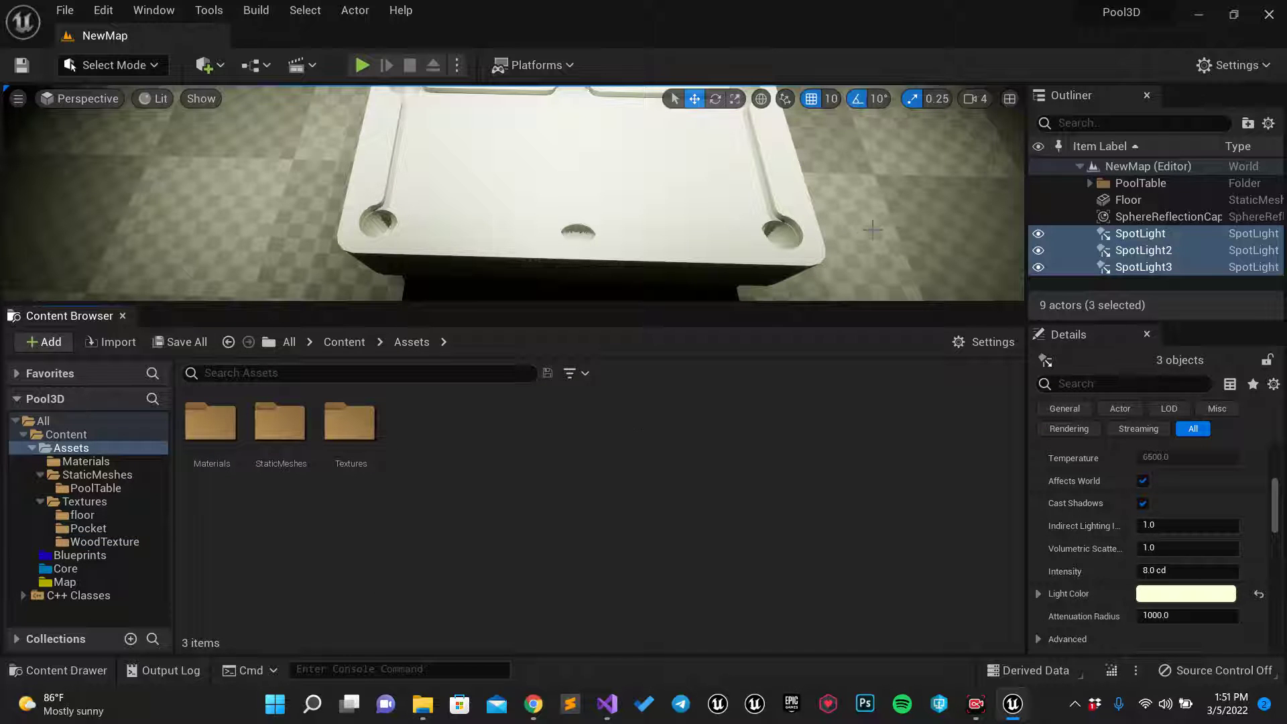
Pull the camera back to show the whole table on the Floor, then open Assets/Materials
left_click_drag(872, 229, 901, 295)
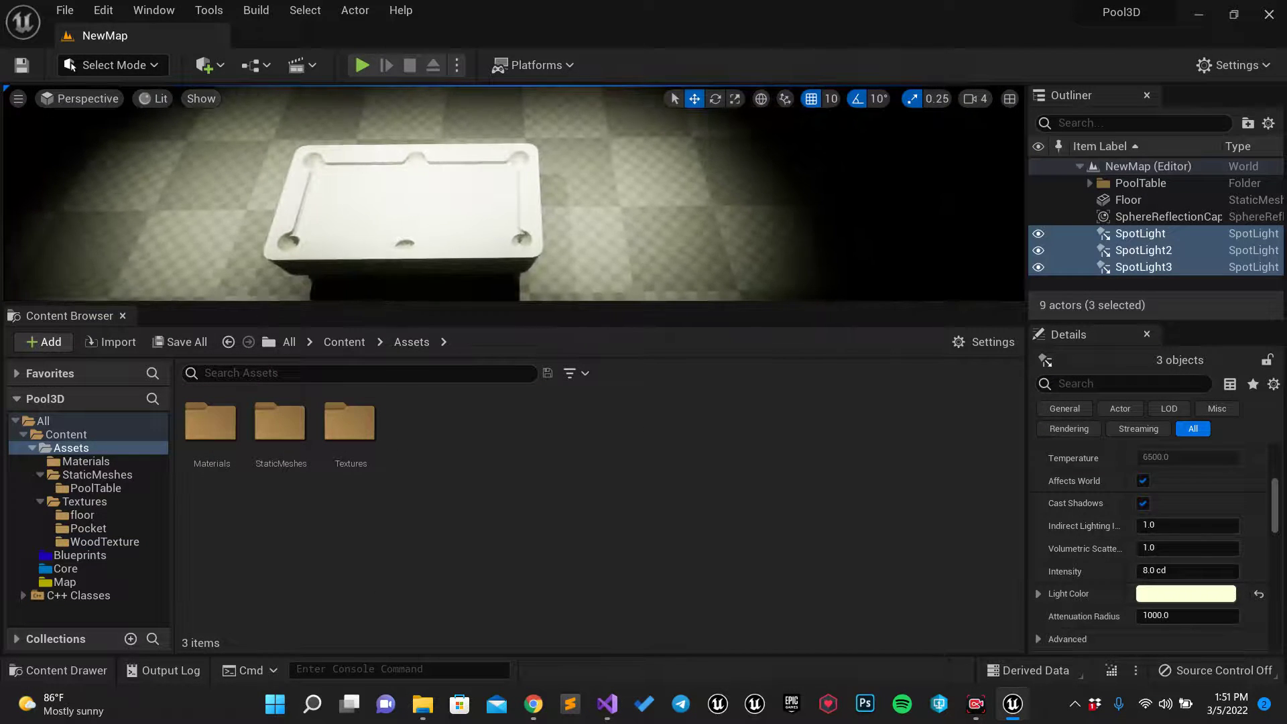
left_click(767, 219)
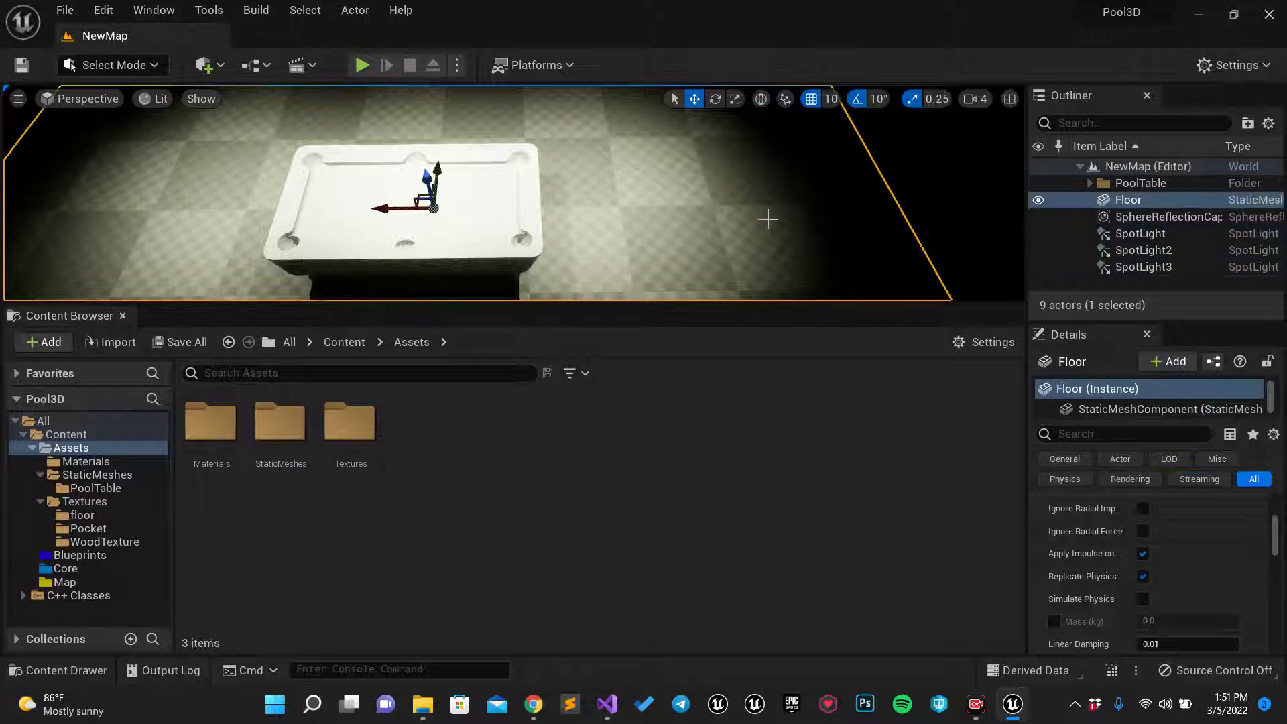
mouse_move(748, 231)
left_mouse_down()
mouse_move(771, 262)
mouse_move(717, 225)
mouse_move(729, 243)
mouse_move(731, 231)
left_mouse_up()
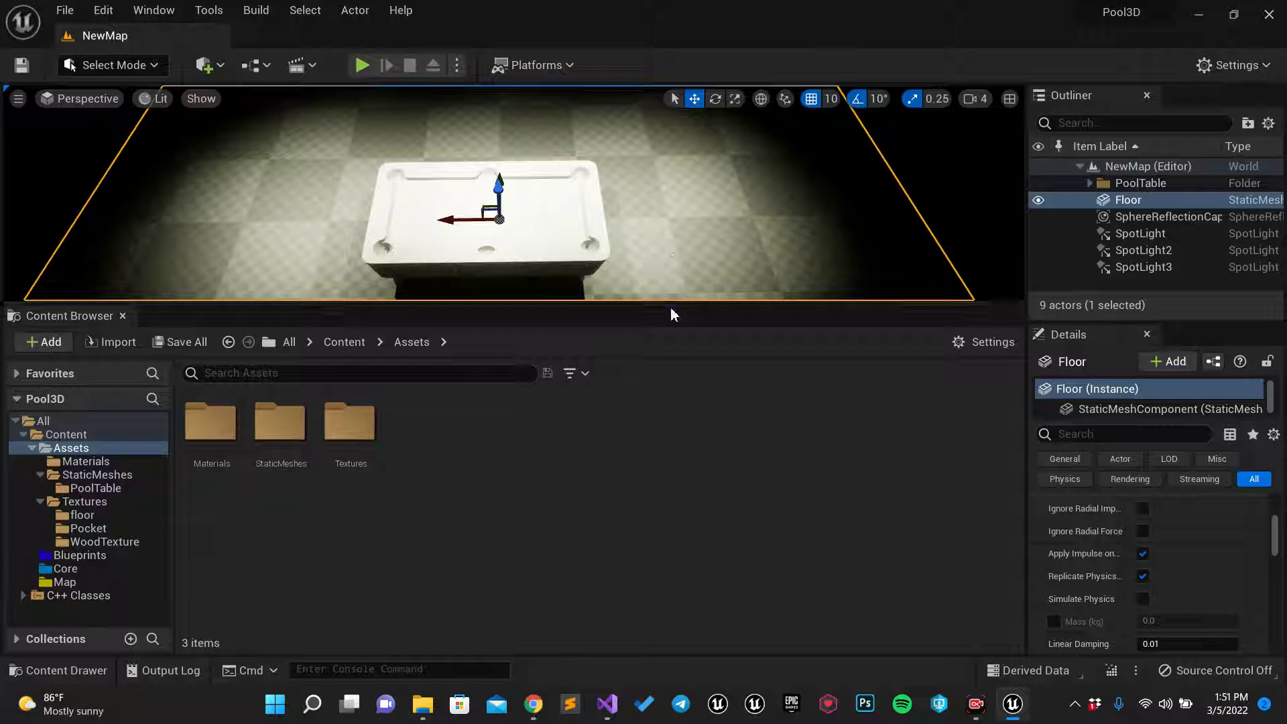
left_click_drag(674, 295, 674, 303)
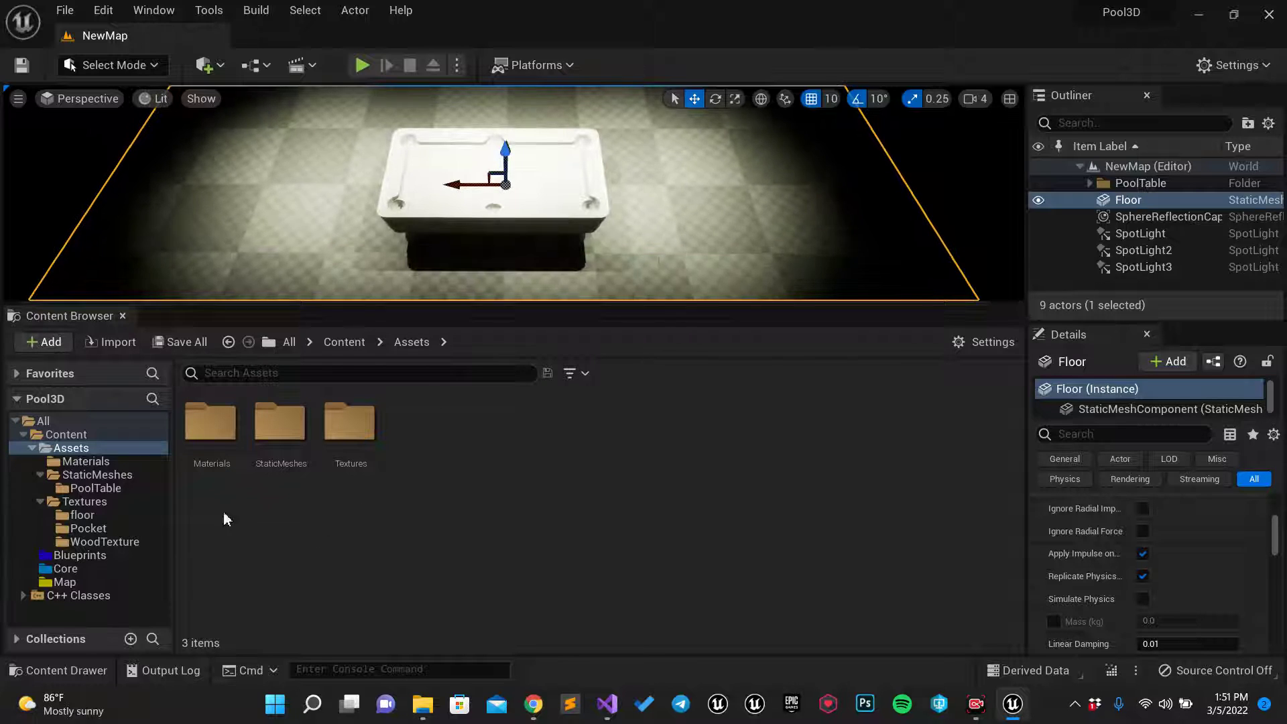
double_click(213, 436)
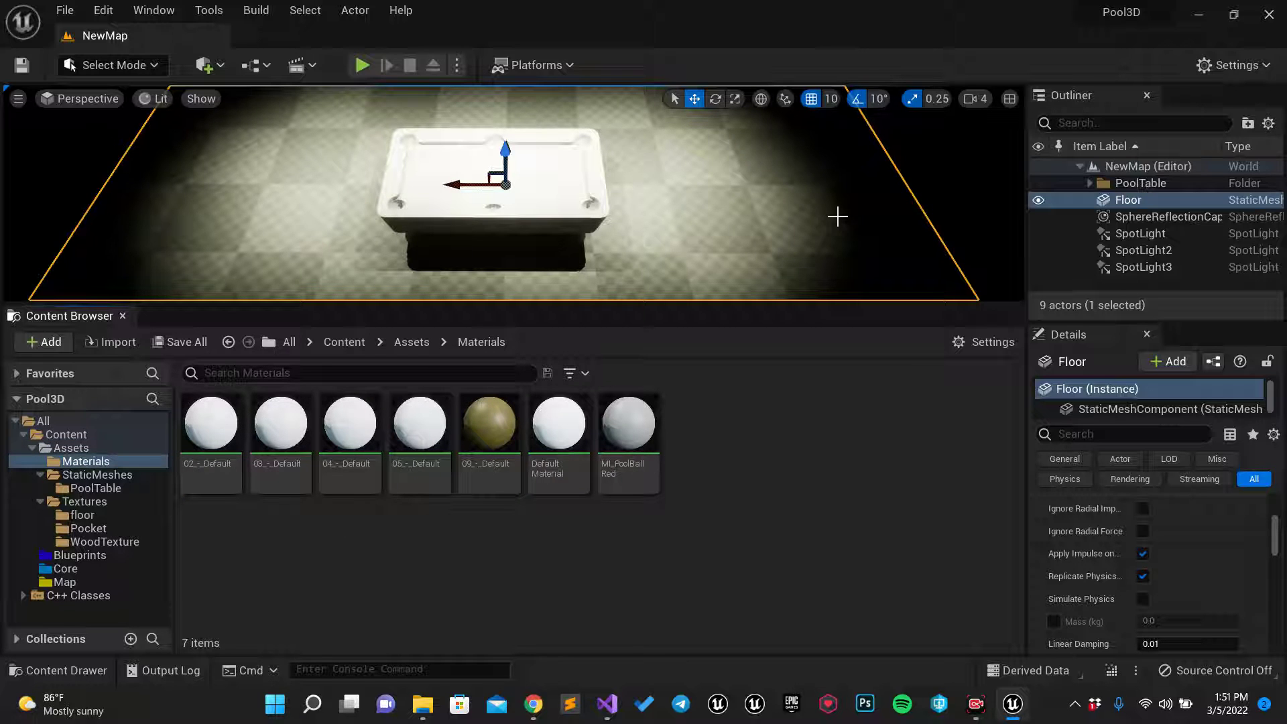
Select the 05_-_Default material and drag the splitter down so the spotlit table fills the screen
left_click(419, 435)
left_click_drag(696, 305, 697, 526)
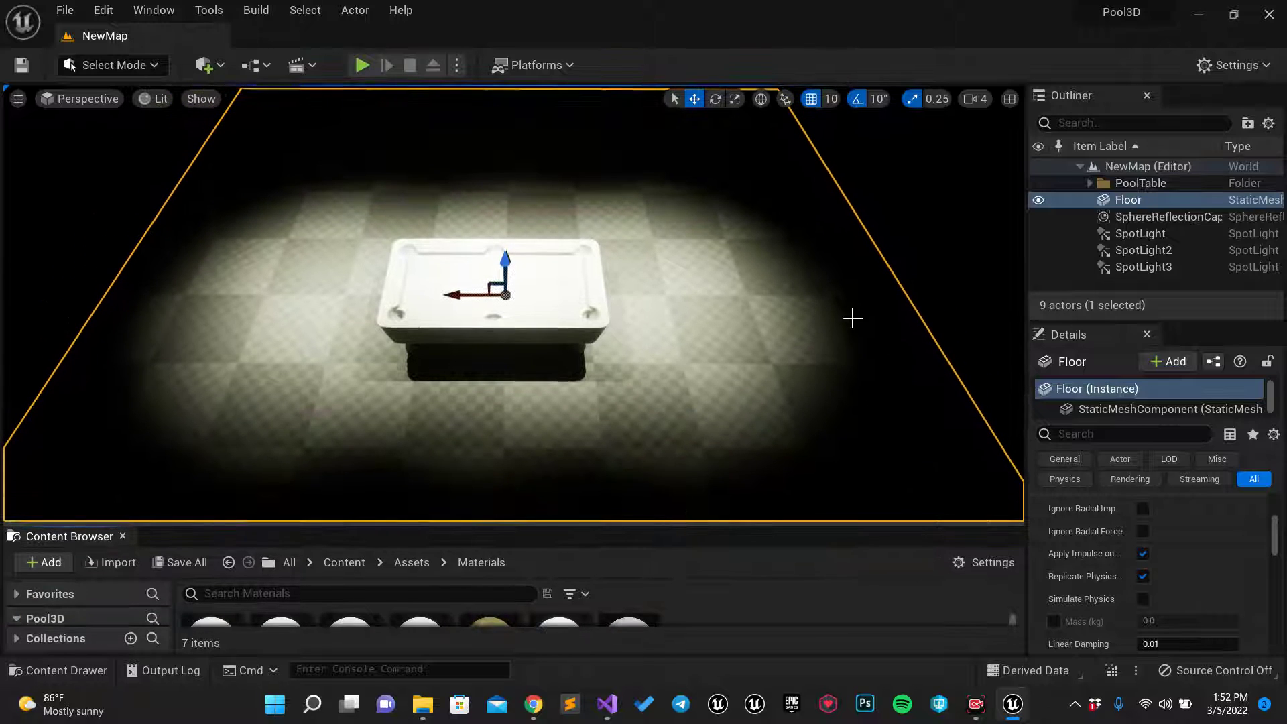